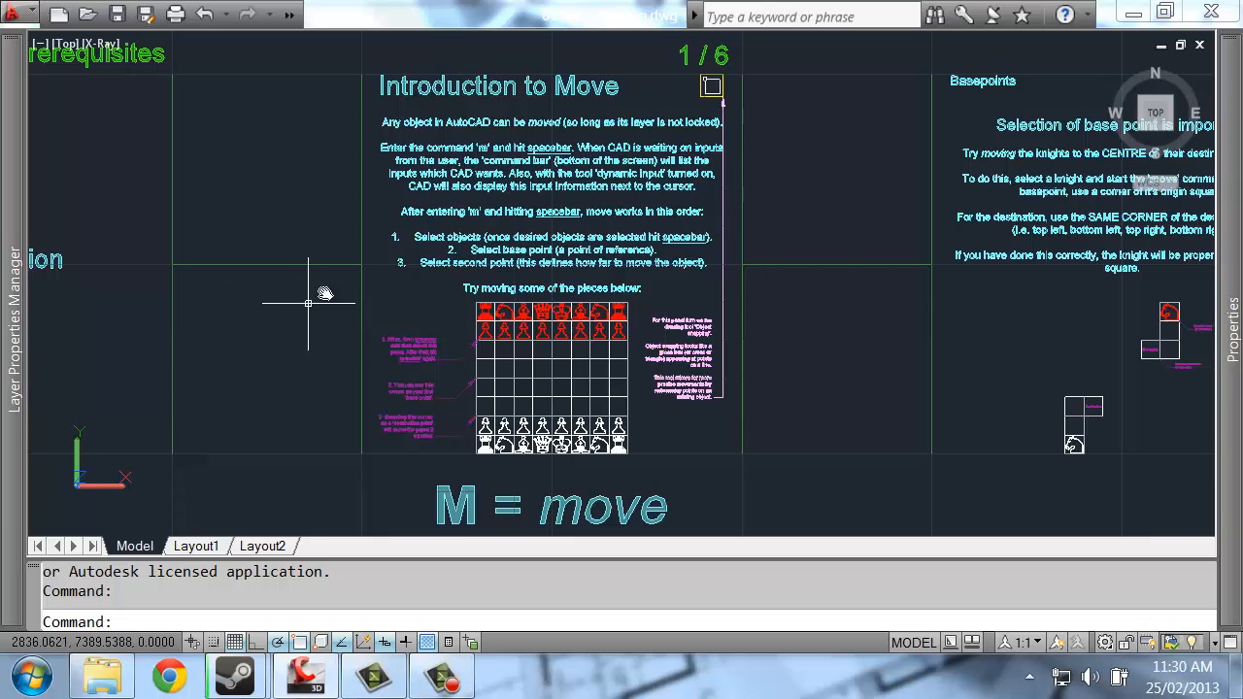
Move the red pawn in front of the queen three squares down the board, with polar tracking and object snap off.
{"action": "mouse_move", "coordinate": [394, 323]}
{"action": "middle_mouse_down"}
{"action": "mouse_move", "coordinate": [457, 311]}
{"action": "mouse_move", "coordinate": [444, 318]}
{"action": "middle_mouse_up"}
{"action": "scroll", "coordinate": [444, 318], "scroll_direction": "up", "scroll_amount": 3}
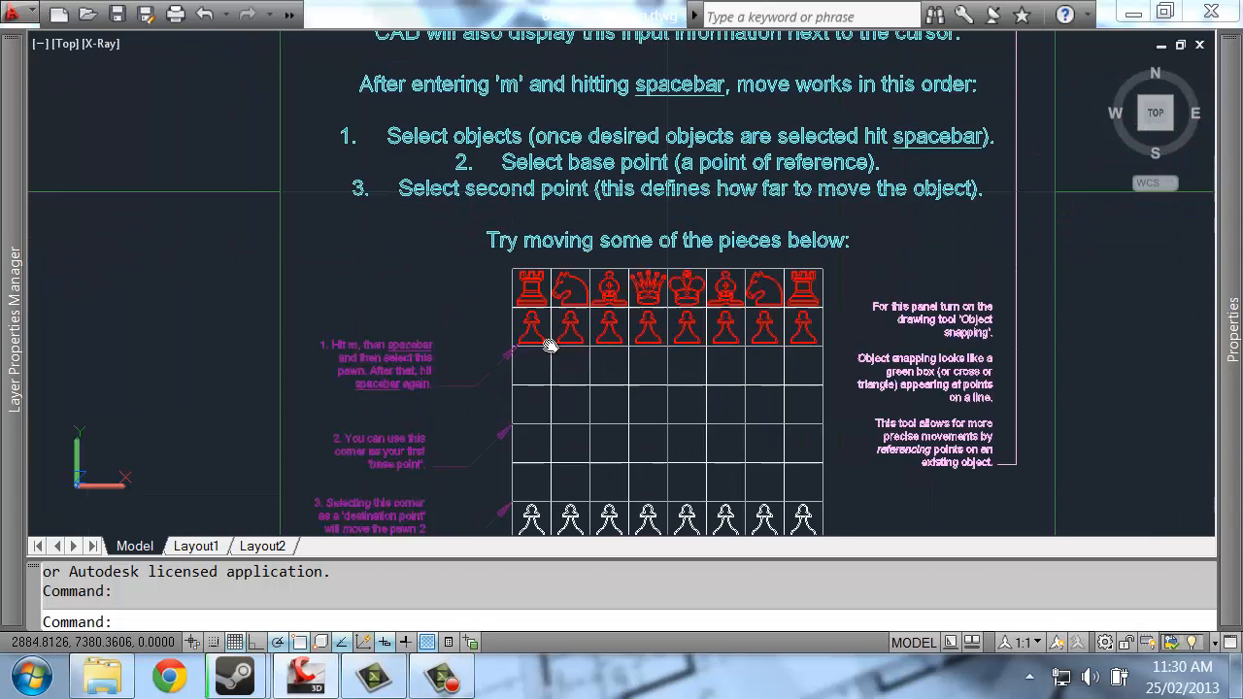
{"action": "scroll", "coordinate": [382, 285], "scroll_direction": "up", "scroll_amount": 1}
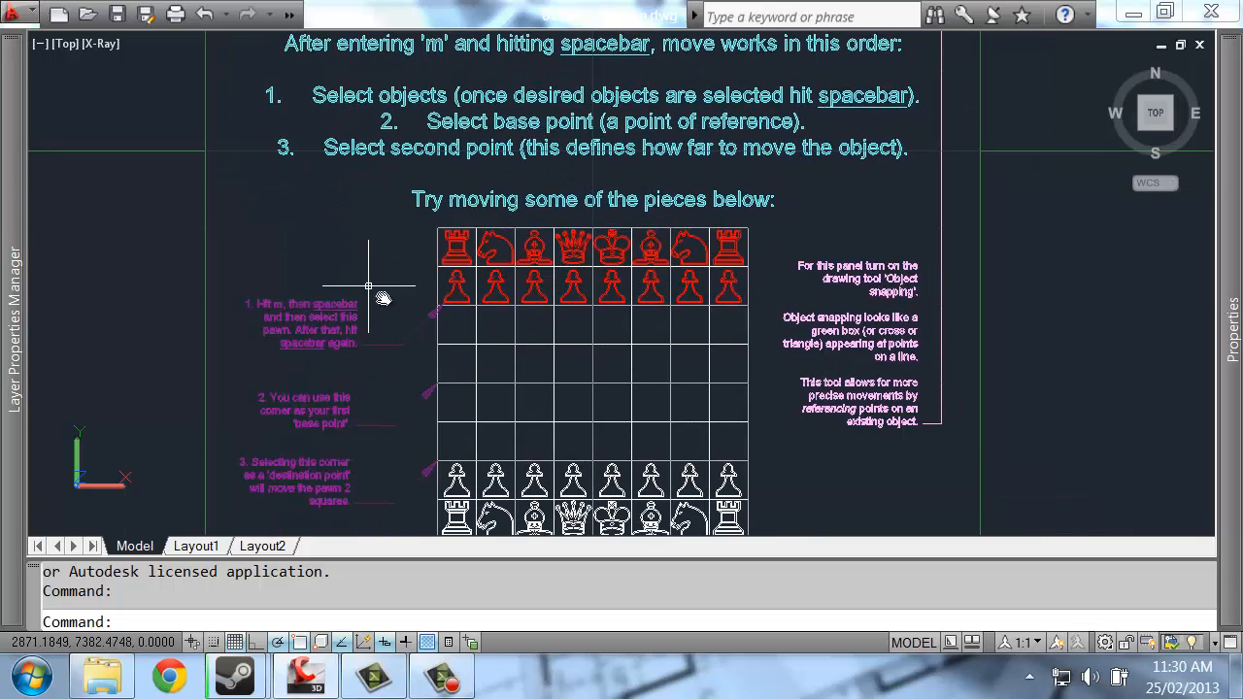
{"action": "middle_click_drag", "start_coordinate": [384, 297], "coordinate": [379, 279]}
{"action": "scroll", "coordinate": [499, 304], "scroll_direction": "up", "scroll_amount": 2}
{"action": "mouse_move", "coordinate": [490, 303]}
{"action": "middle_mouse_down"}
{"action": "mouse_move", "coordinate": [537, 269]}
{"action": "mouse_move", "coordinate": [598, 279]}
{"action": "middle_mouse_up"}
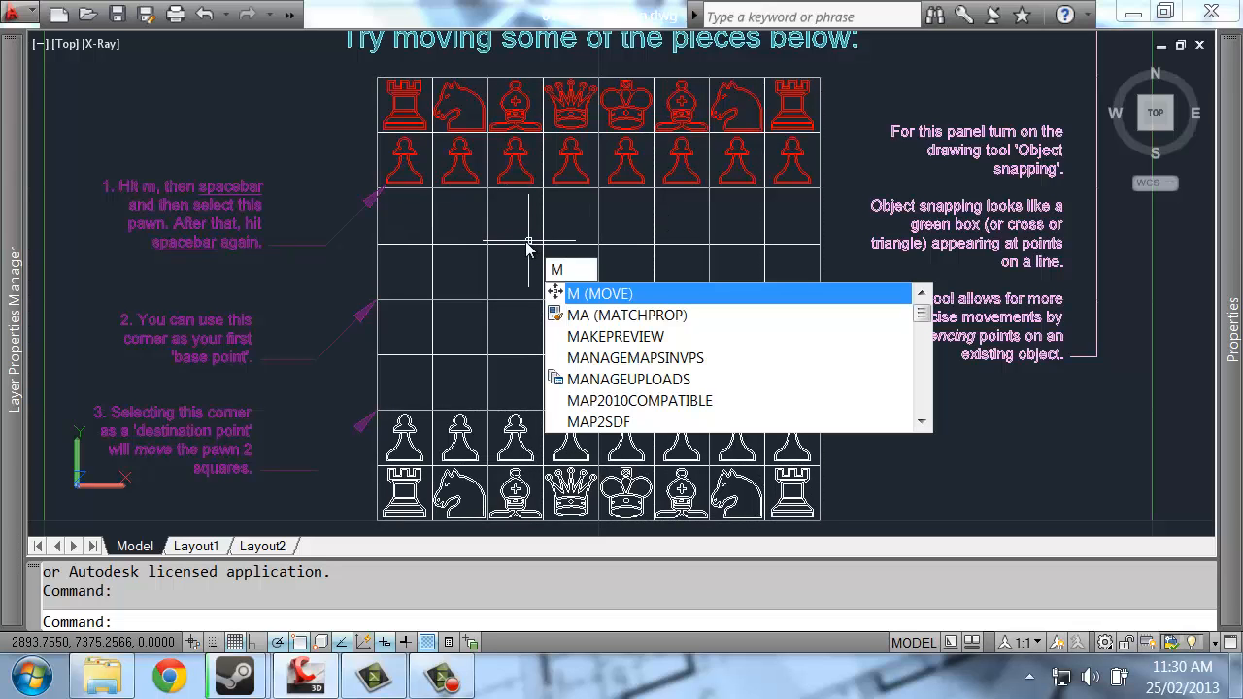
{"action": "key", "text": "space"}
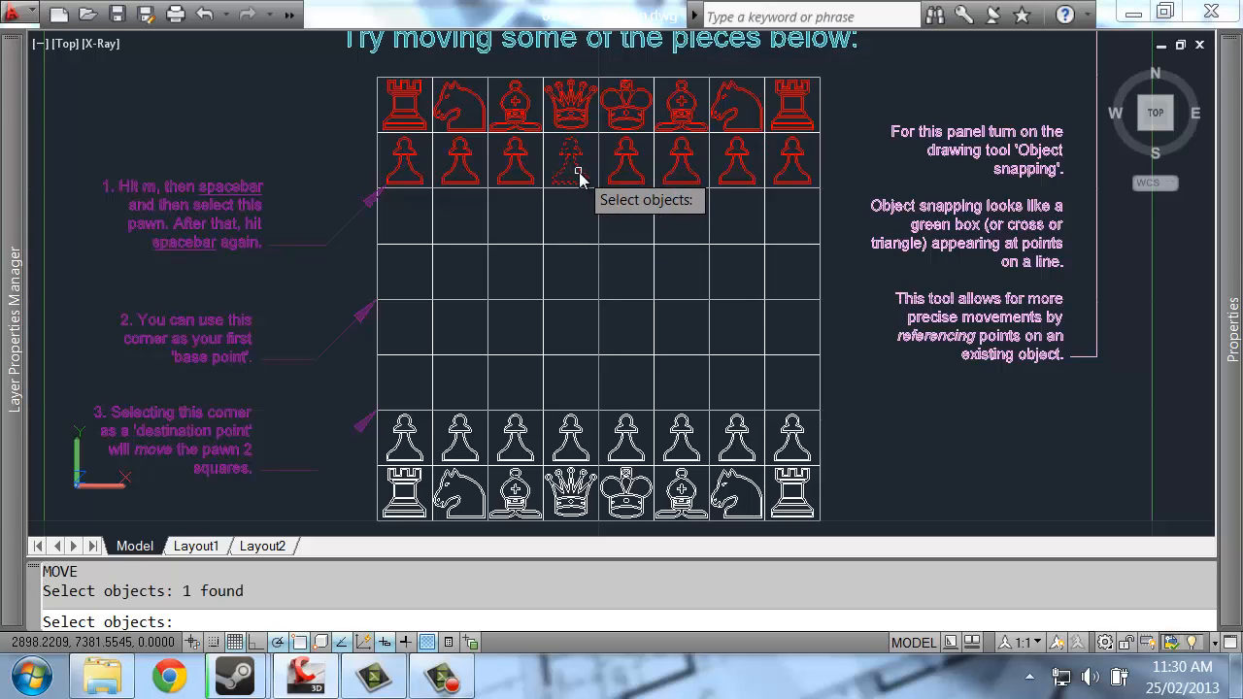
{"action": "key", "text": "space"}
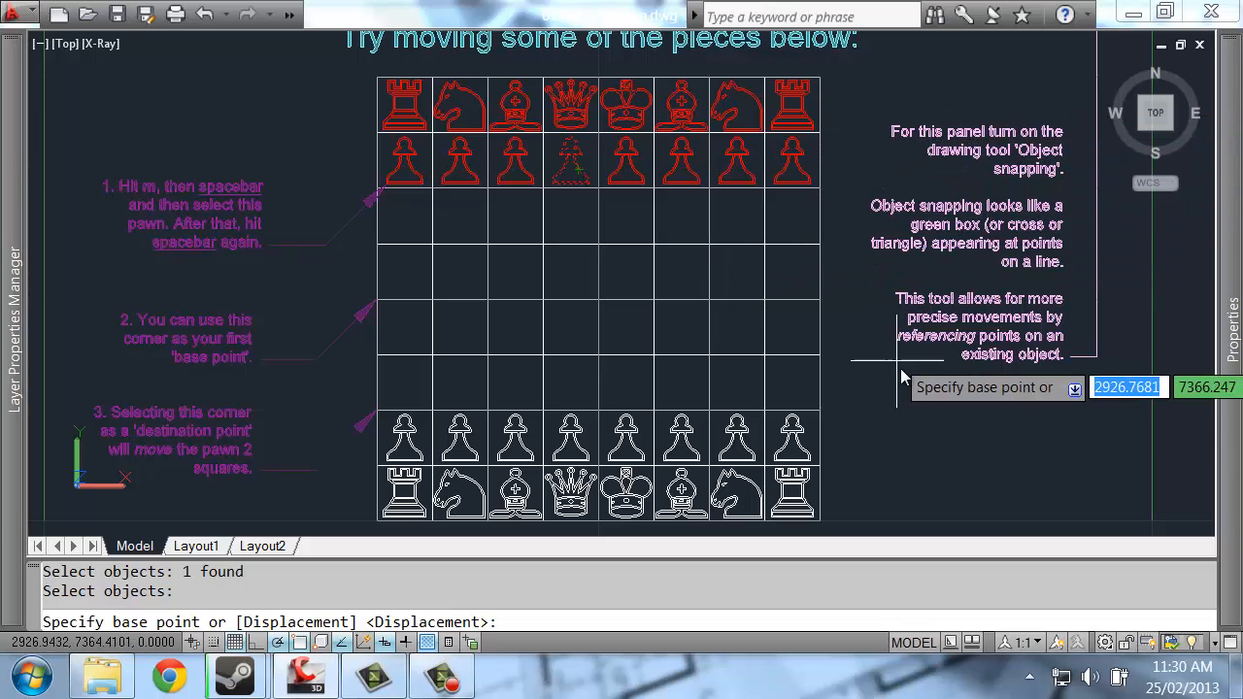
{"action": "left_click", "coordinate": [924, 223]}
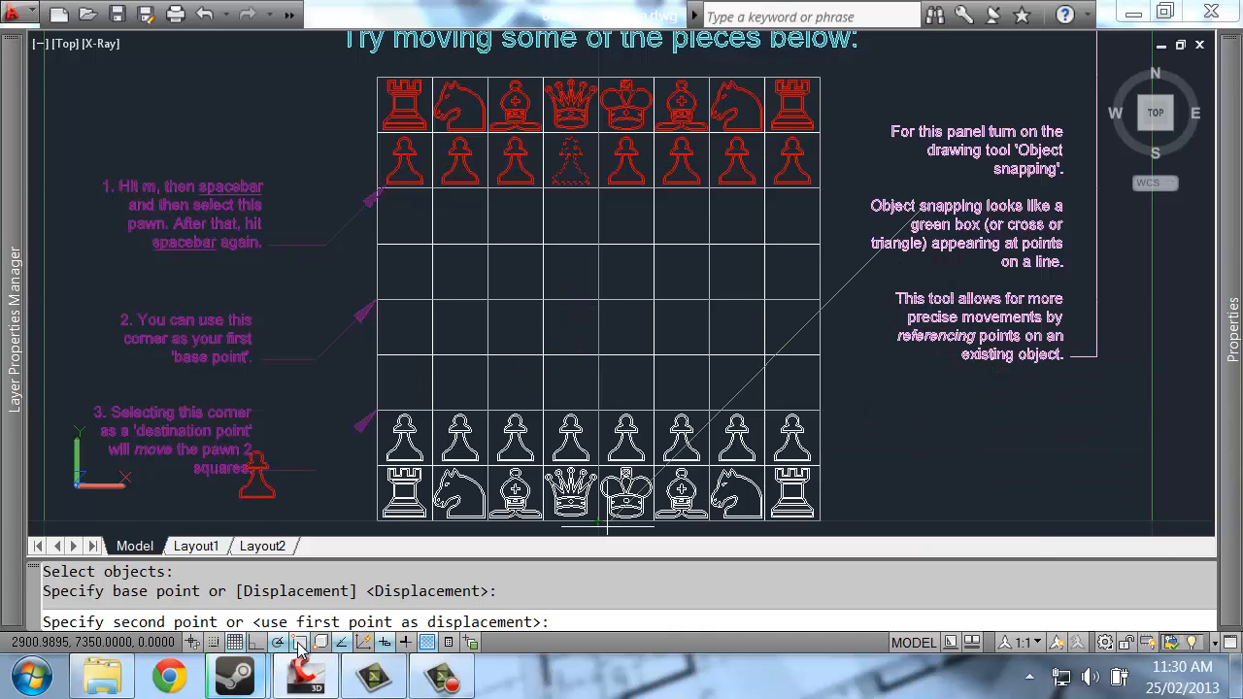
{"action": "key", "text": "F3"}
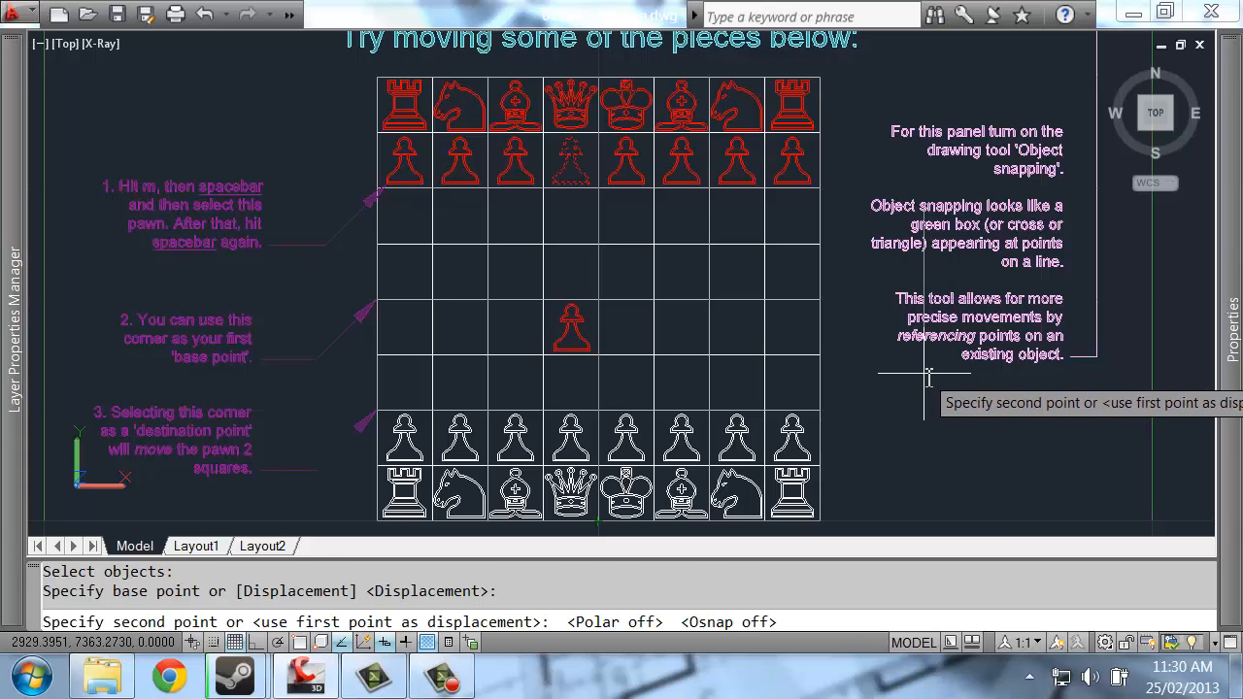
{"action": "left_click", "coordinate": [925, 376]}
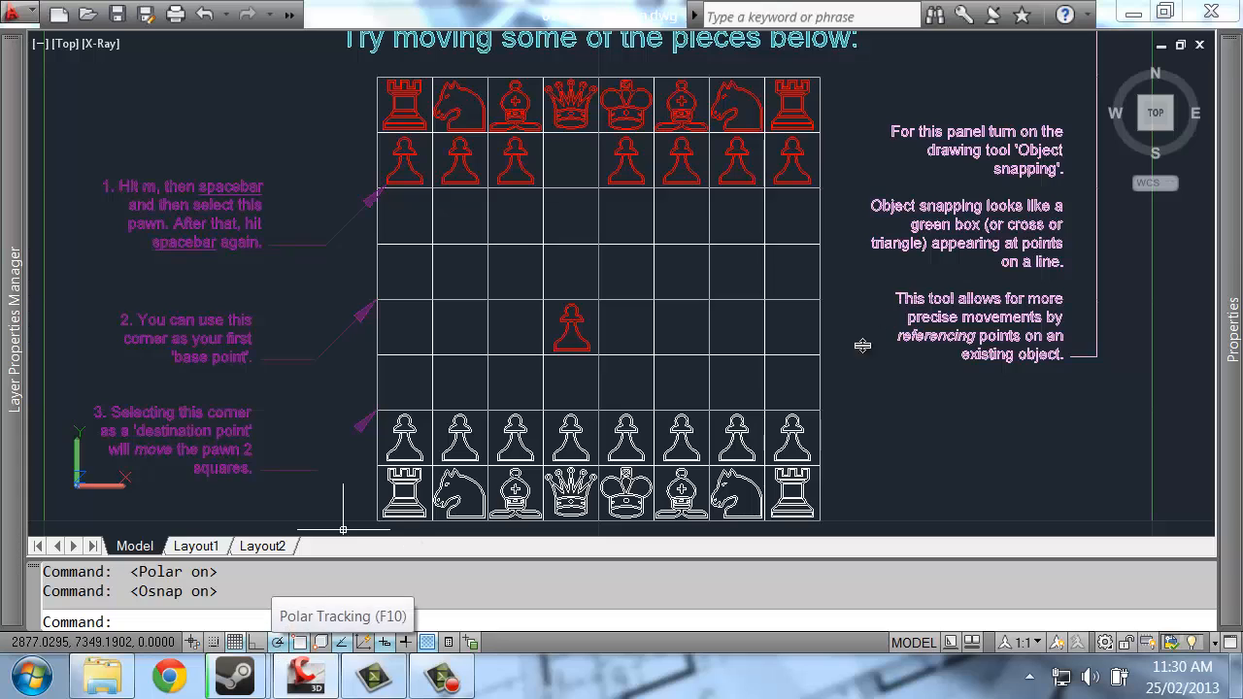
Move the right-hand red knight two squares down and one left, using the lower-left corner of its square as base point.
{"action": "type", "text": "m"}
{"action": "key", "text": "space"}
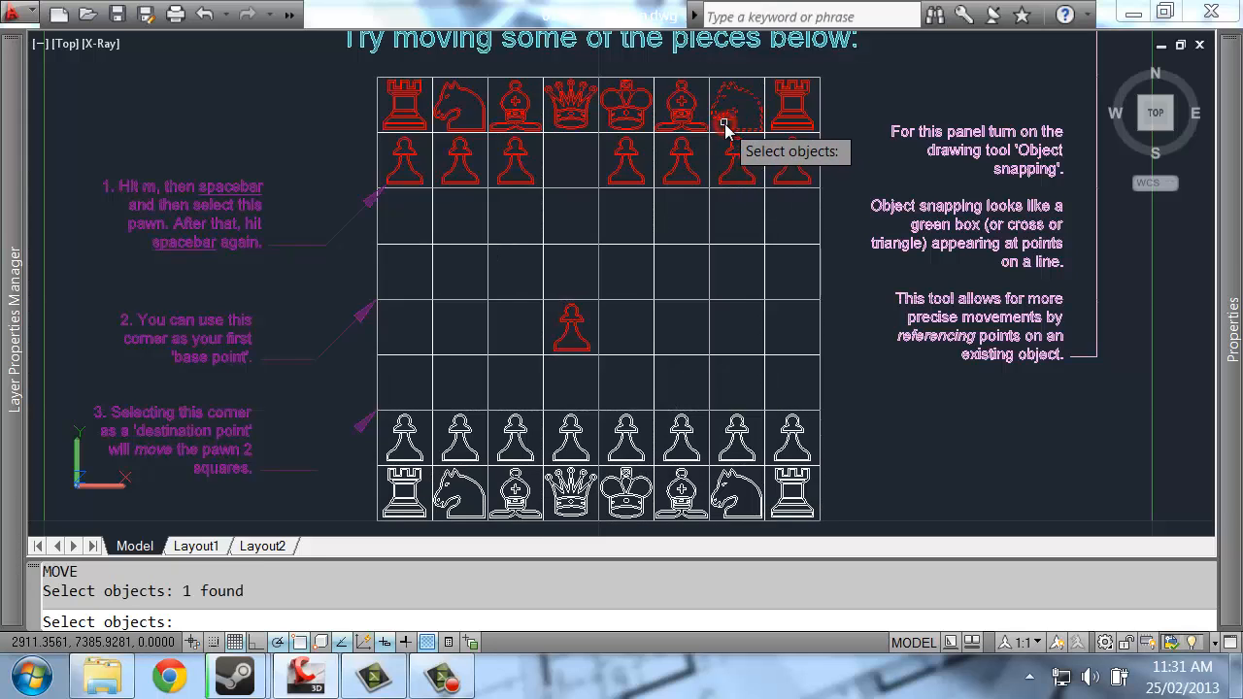
{"action": "key", "text": "space"}
{"action": "scroll", "coordinate": [719, 119], "scroll_direction": "up", "scroll_amount": 2}
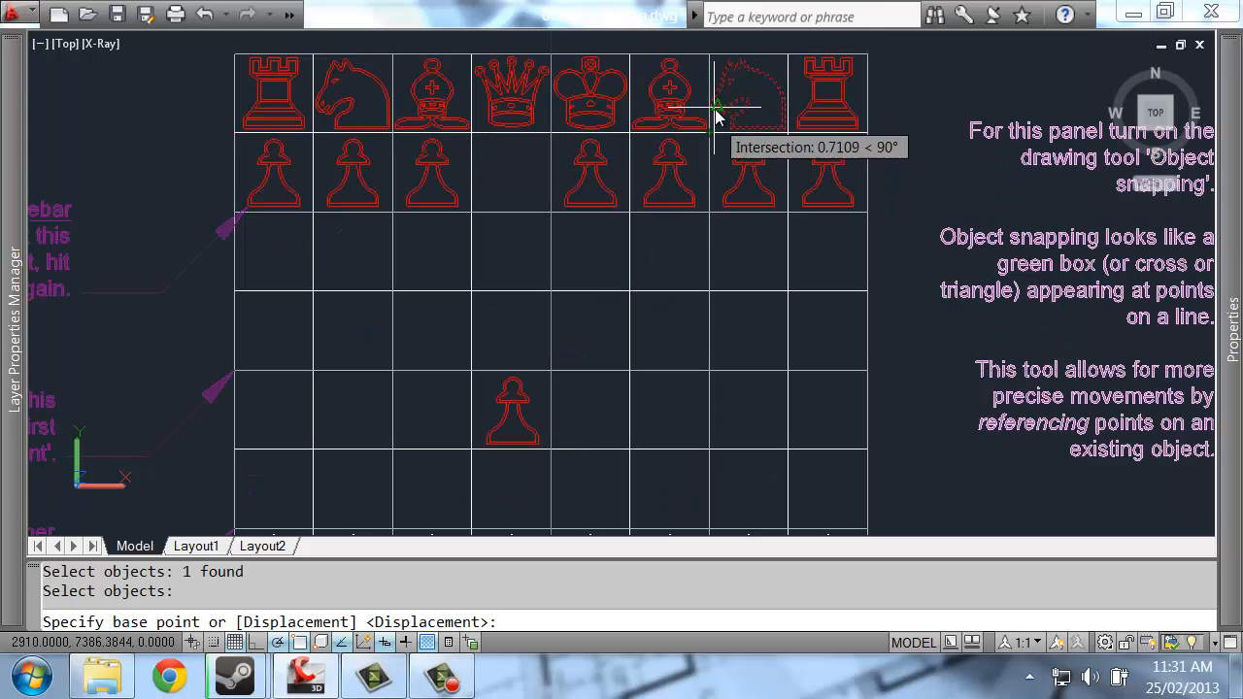
{"action": "scroll", "coordinate": [730, 126], "scroll_direction": "up", "scroll_amount": 2}
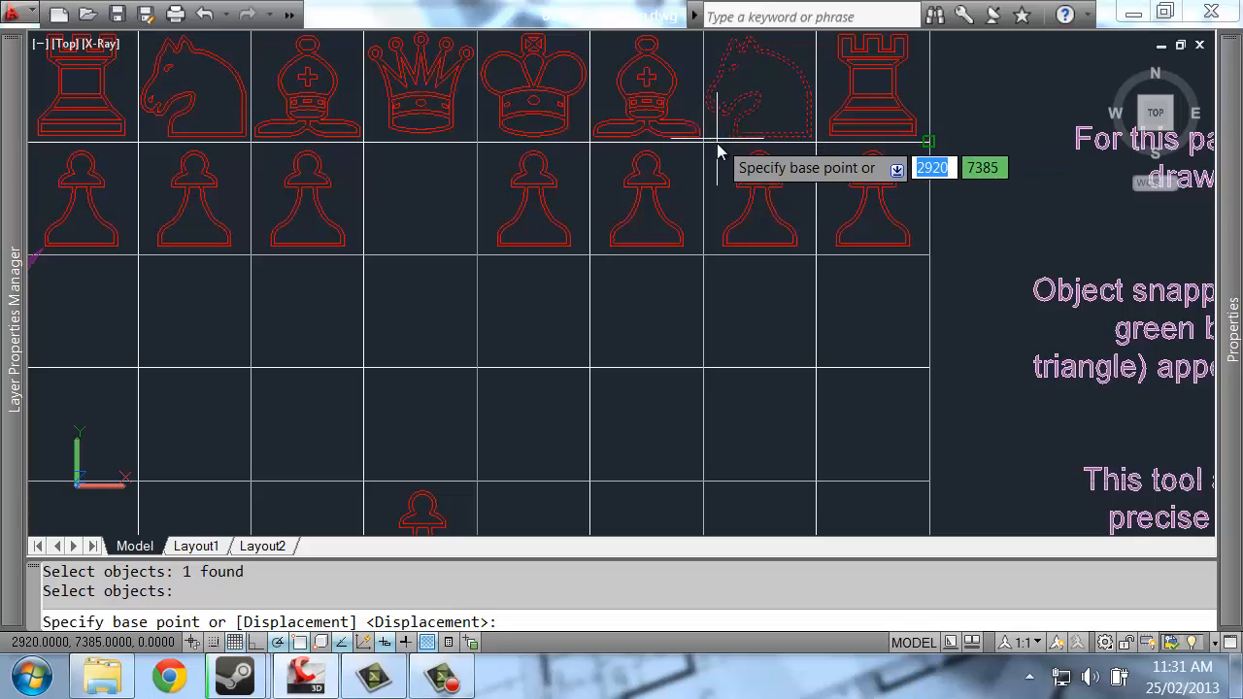
{"action": "scroll", "coordinate": [719, 151], "scroll_direction": "down", "scroll_amount": 4}
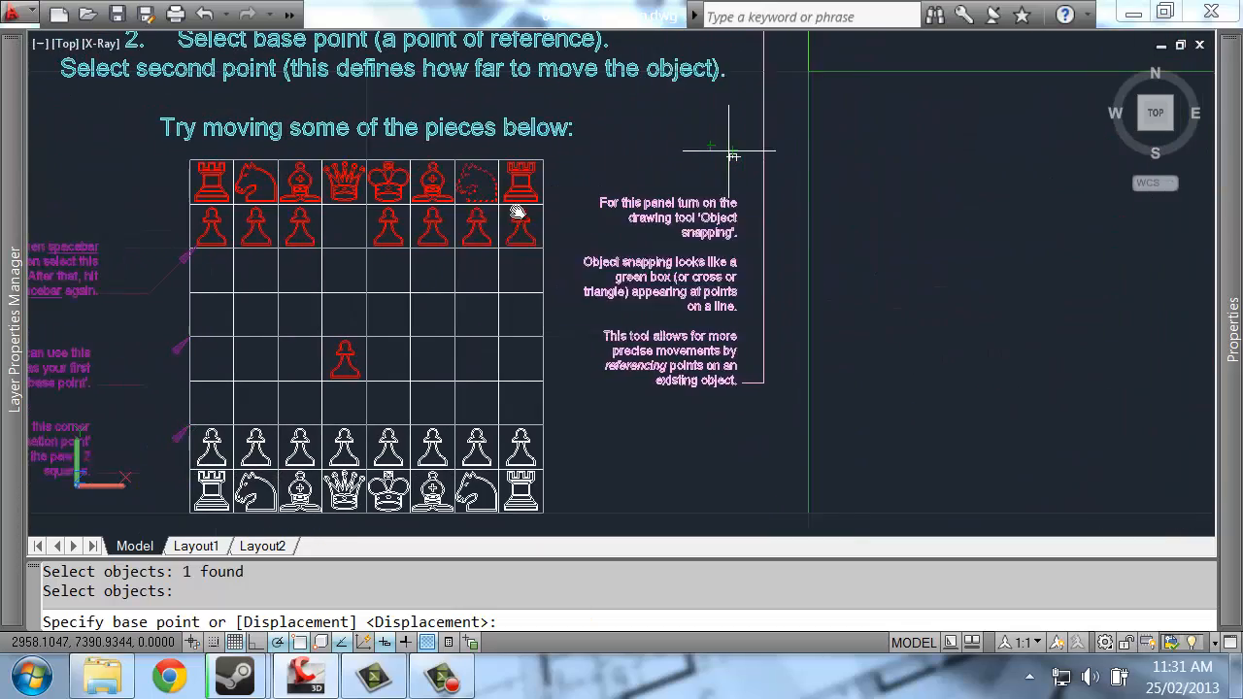
{"action": "scroll", "coordinate": [498, 199], "scroll_direction": "up", "scroll_amount": 4}
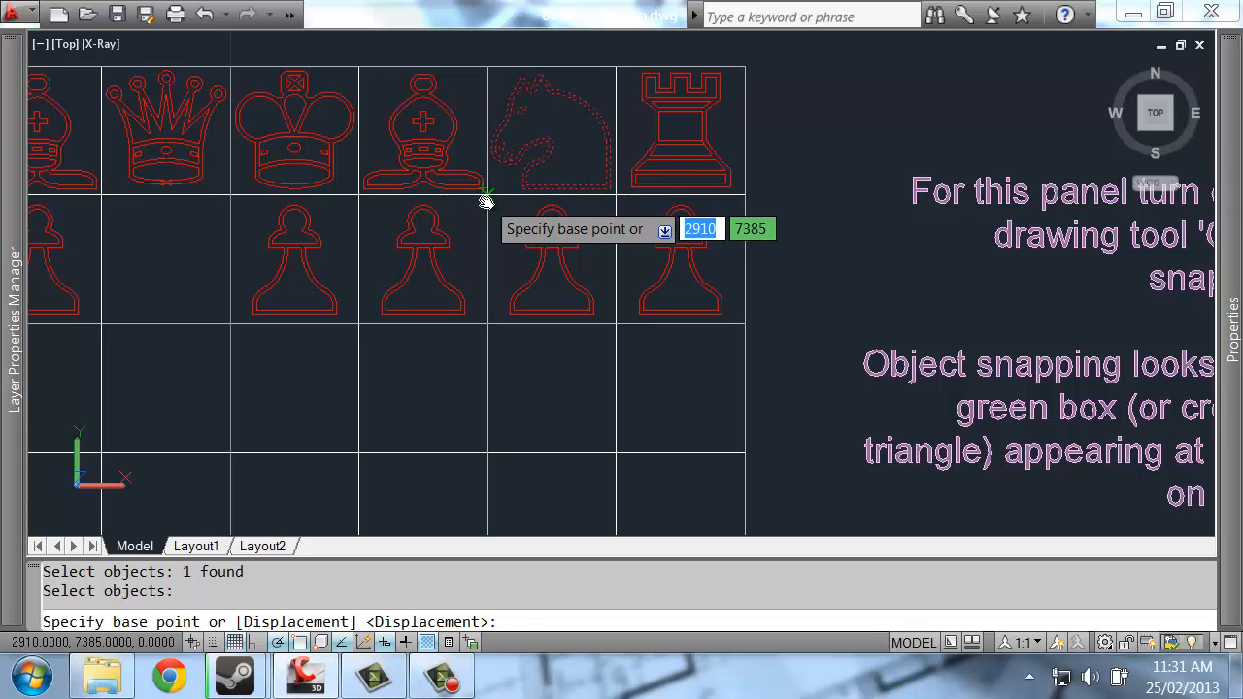
{"action": "left_click", "coordinate": [486, 199]}
{"action": "scroll", "coordinate": [491, 204], "scroll_direction": "down", "scroll_amount": 2}
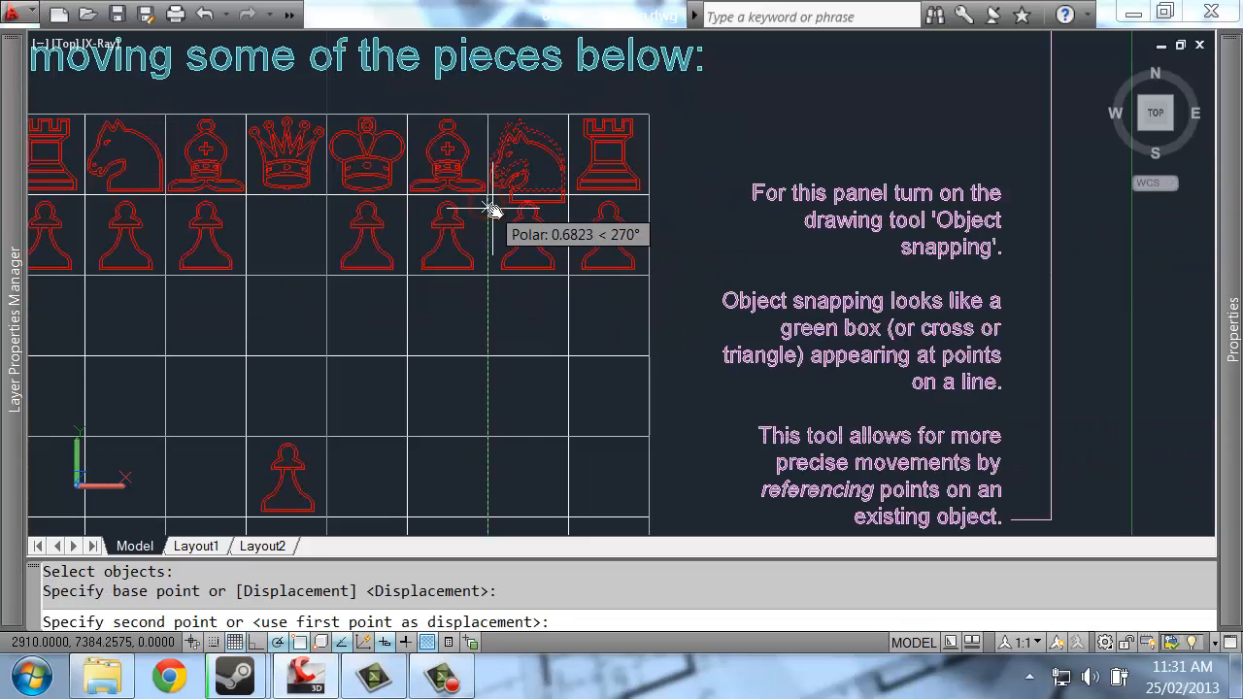
{"action": "left_click", "coordinate": [412, 360]}
Try to move the left red bishop diagonally from its square's lower-right corner, with polar tracking at 45 degrees.
{"action": "scroll", "coordinate": [477, 321], "scroll_direction": "down", "scroll_amount": 3}
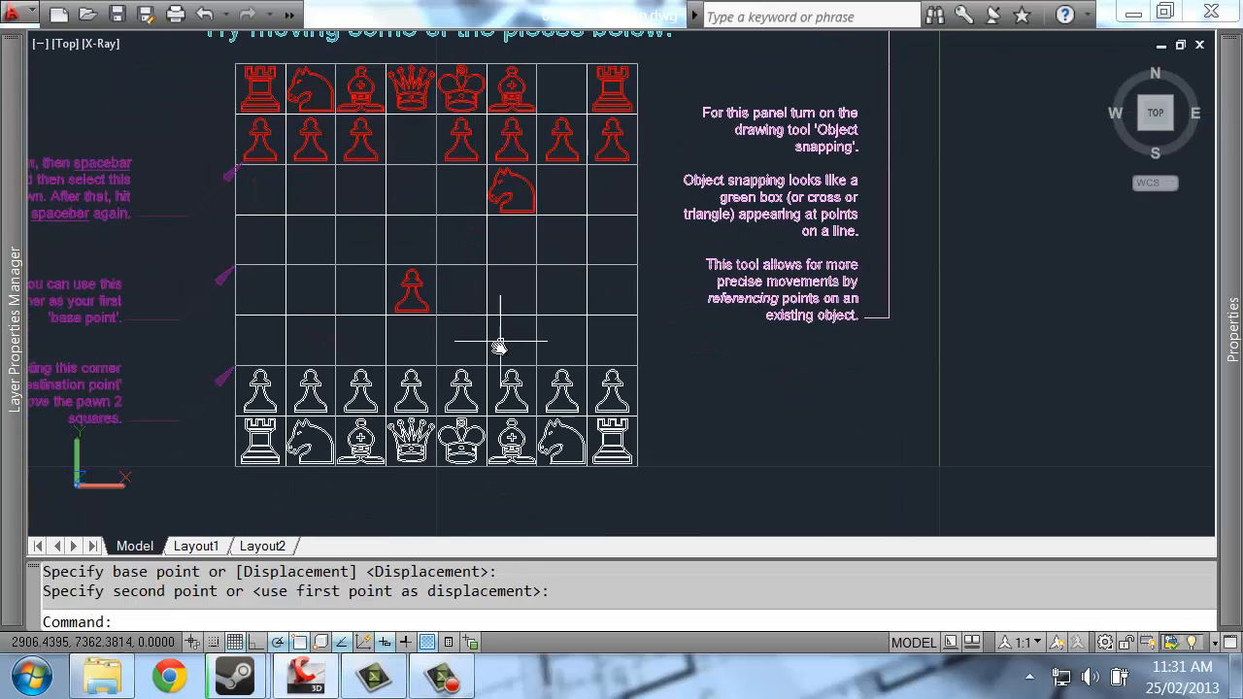
{"action": "key", "text": "space"}
{"action": "middle_click_drag", "start_coordinate": [459, 316], "coordinate": [499, 363]}
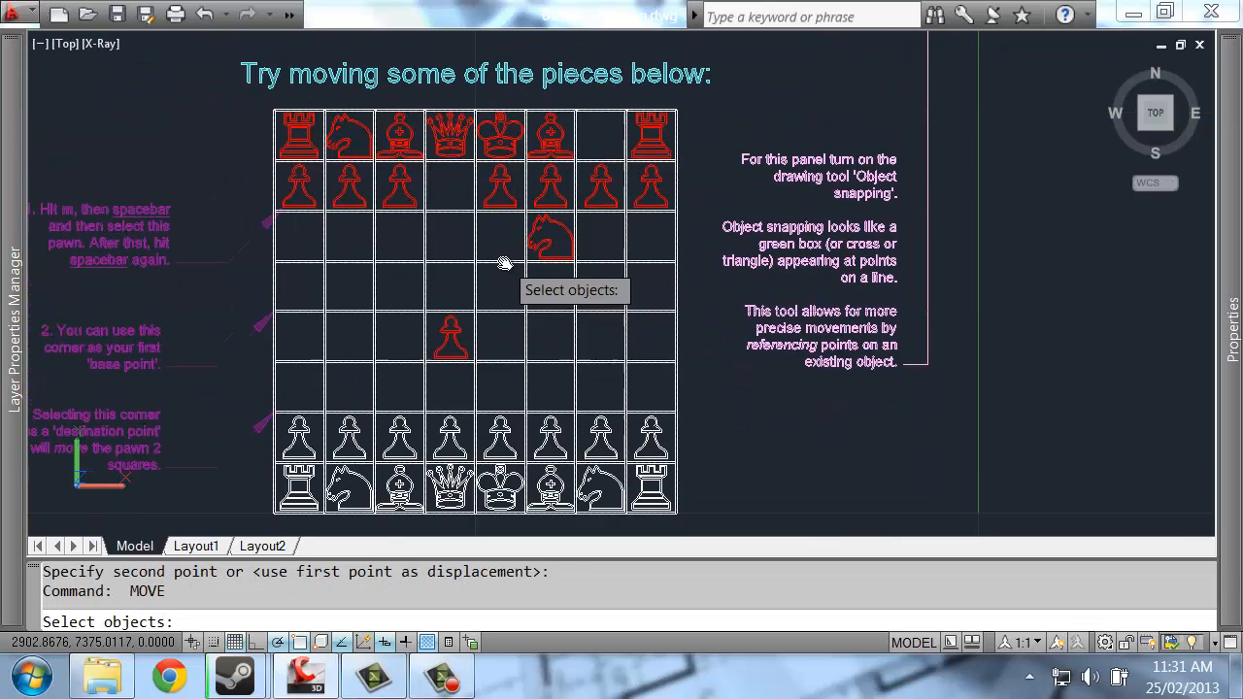
{"action": "left_click", "coordinate": [421, 158]}
{"action": "key", "text": "space"}
{"action": "left_click", "coordinate": [424, 160]}
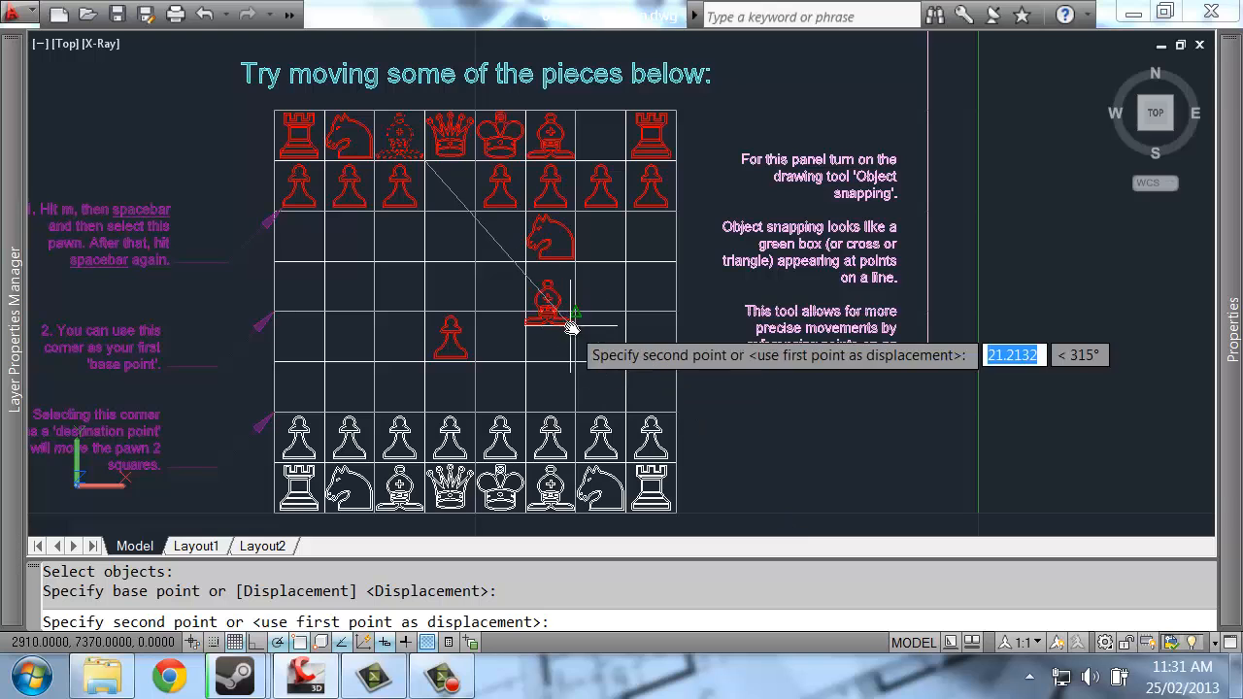
{"action": "middle_click_drag", "start_coordinate": [765, 460], "coordinate": [690, 309]}
{"action": "right_click", "coordinate": [279, 643]}
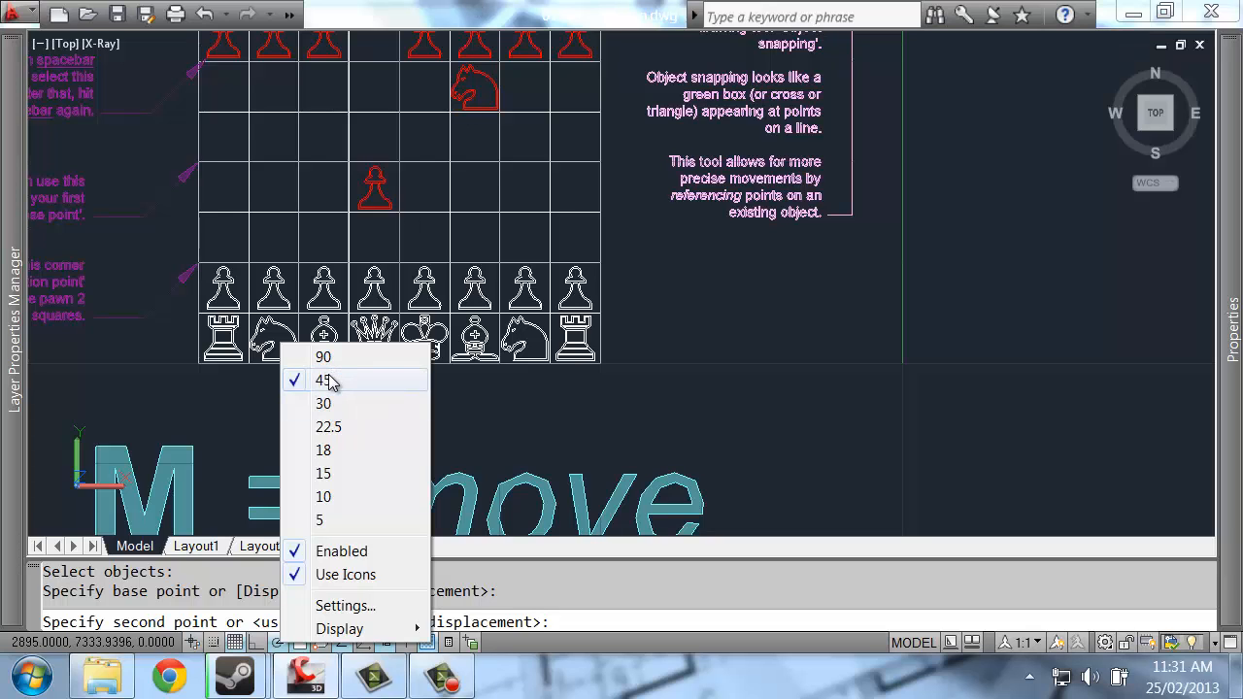
{"action": "left_click", "coordinate": [544, 4]}
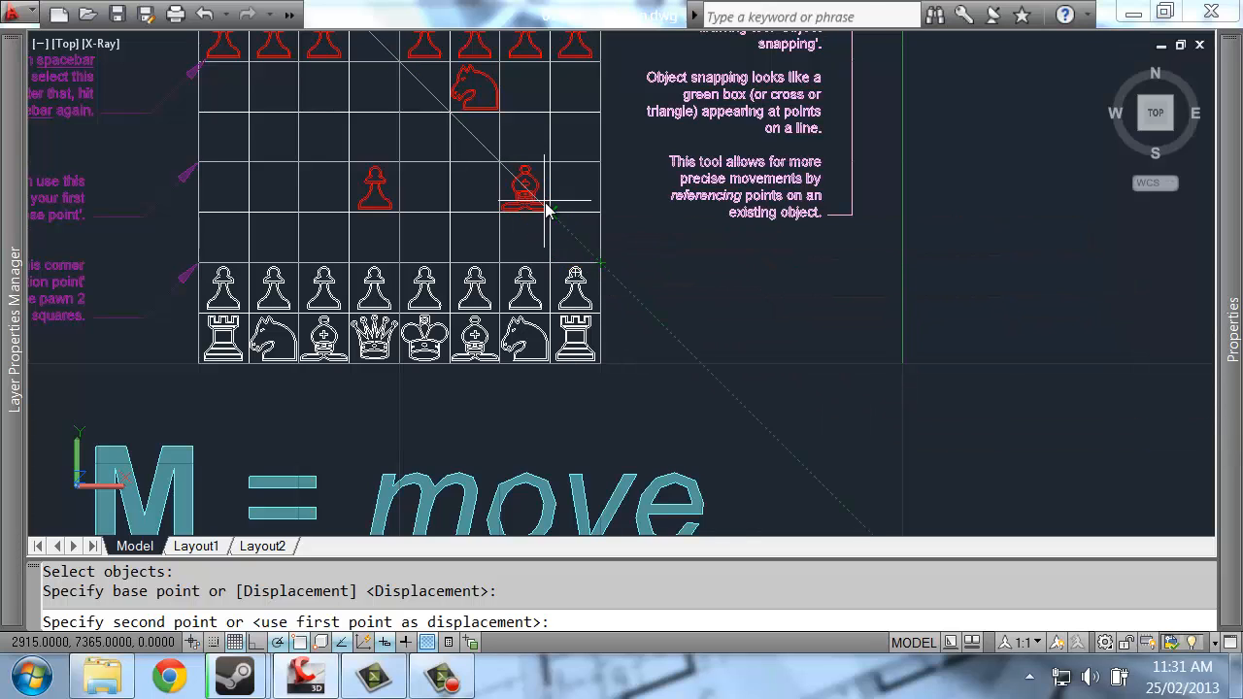
{"action": "mouse_move", "coordinate": [550, 219]}
{"action": "middle_mouse_down"}
{"action": "mouse_move", "coordinate": [632, 356]}
{"action": "mouse_move", "coordinate": [584, 306]}
{"action": "middle_mouse_up"}
{"action": "key", "text": "Escape"}
Move the white pawn in front of the king off the board into the empty area to the lower right.
{"action": "scroll", "coordinate": [612, 349], "scroll_direction": "down", "scroll_amount": 2}
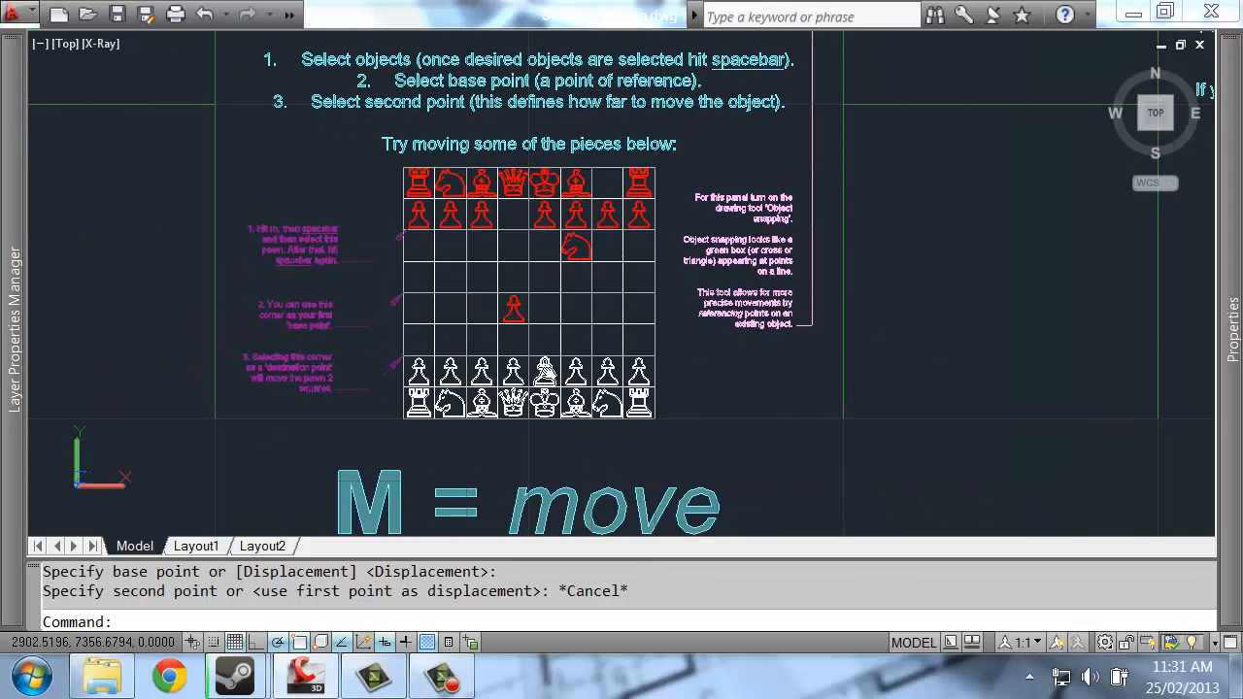
{"action": "type", "text": "m"}
{"action": "key", "text": "space"}
{"action": "left_click", "coordinate": [545, 370]}
{"action": "key", "text": "space"}
{"action": "left_click", "coordinate": [753, 380]}
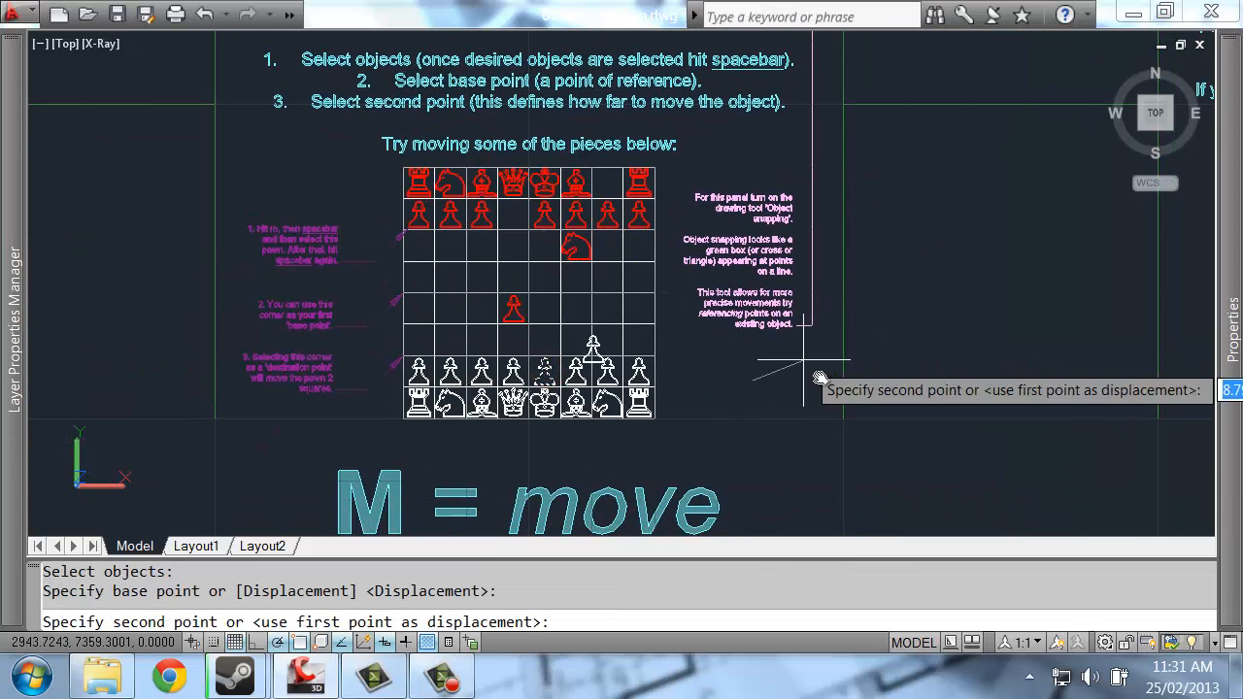
{"action": "middle_click_drag", "start_coordinate": [919, 432], "coordinate": [806, 314]}
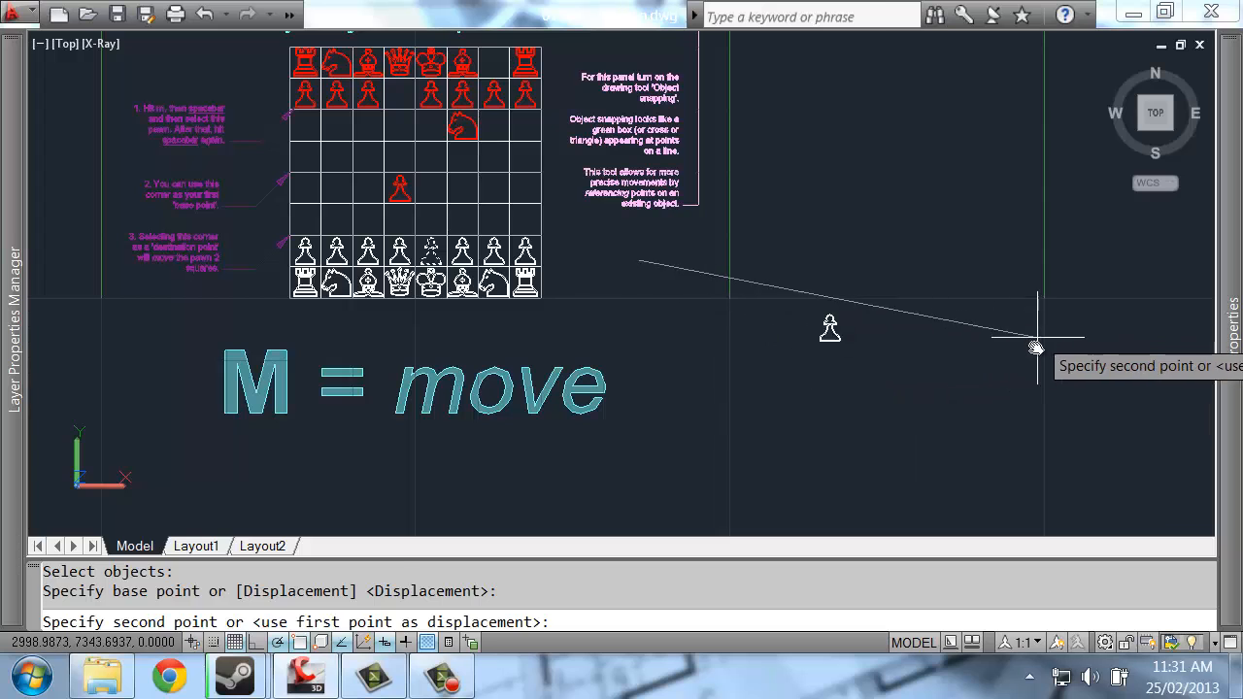
{"action": "left_click", "coordinate": [1043, 369]}
Move the off-board white pawn left to the end of the "M = move" text.
{"action": "key", "text": "space"}
{"action": "left_click", "coordinate": [890, 359]}
{"action": "left_click", "coordinate": [794, 417]}
{"action": "key", "text": "space"}
{"action": "left_click", "coordinate": [944, 384]}
{"action": "left_click", "coordinate": [710, 378]}
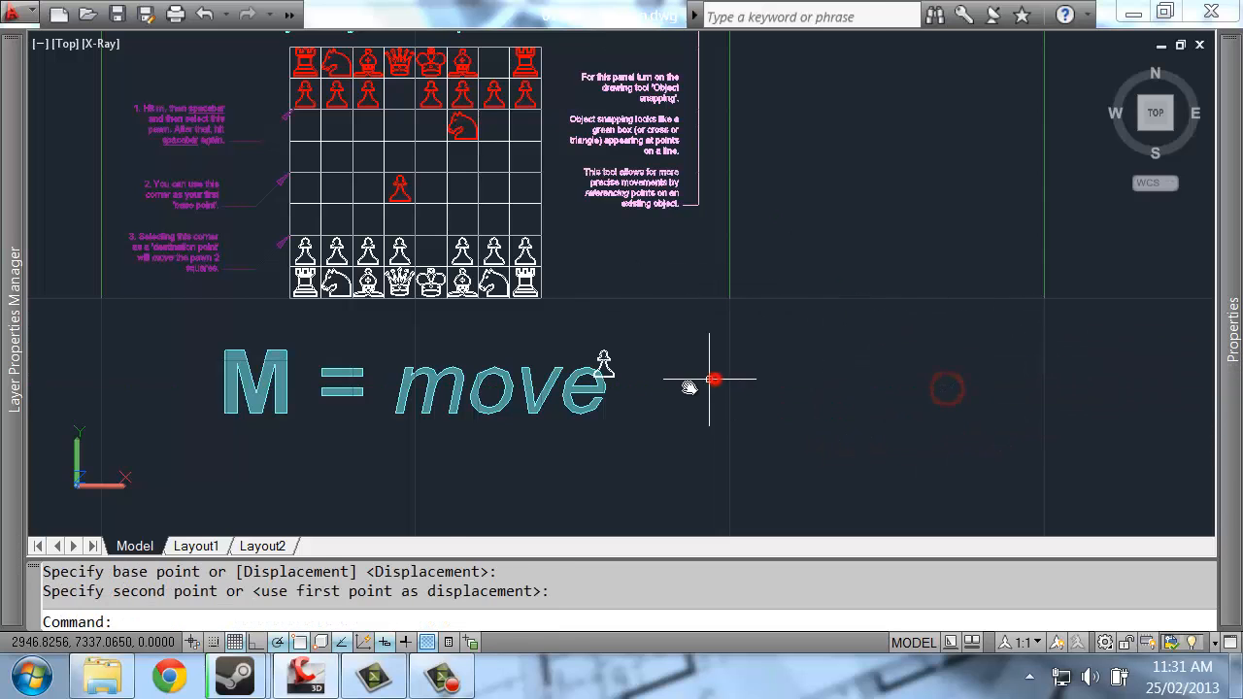
Move the "M = move" text straight down, clear of the white pawn.
{"action": "key", "text": "space"}
{"action": "left_click", "coordinate": [491, 391]}
{"action": "left_click", "coordinate": [440, 408]}
{"action": "key", "text": "space"}
{"action": "left_click", "coordinate": [716, 312]}
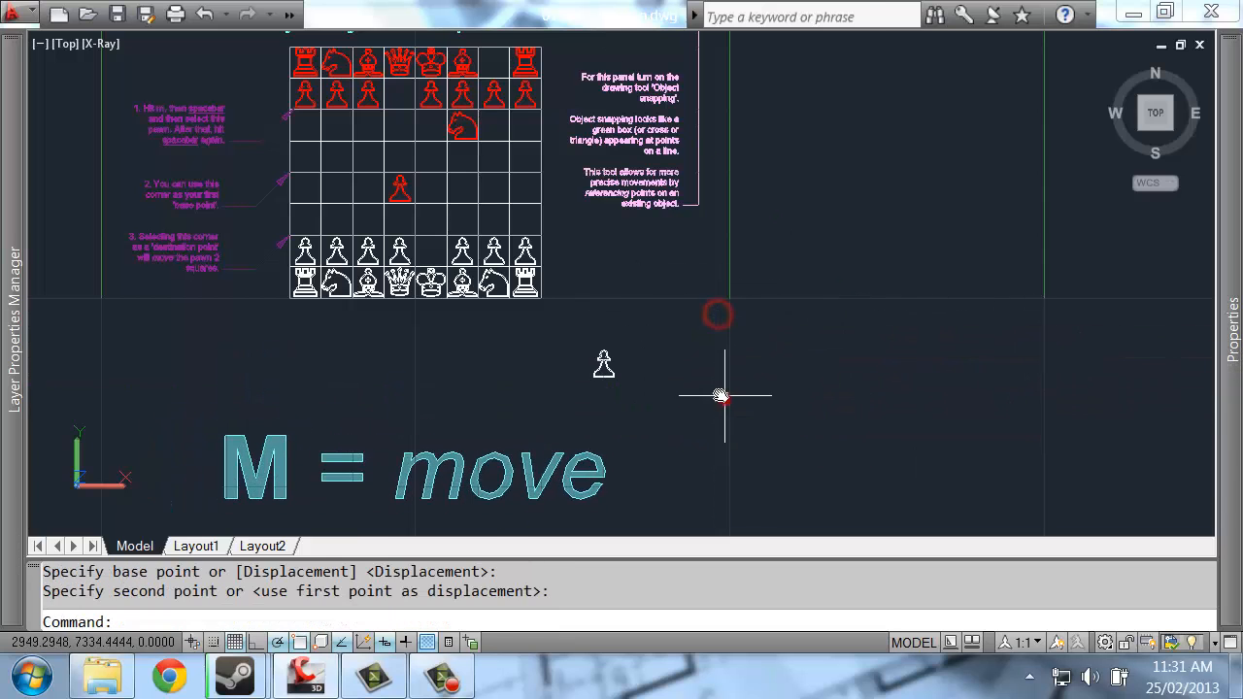
{"action": "left_click", "coordinate": [721, 393]}
Move the "M = move" text again, shifting it up and to the left from an arbitrary base point.
{"action": "middle_click_drag", "start_coordinate": [722, 393], "coordinate": [907, 200]}
{"action": "key", "text": "space"}
{"action": "left_click", "coordinate": [897, 267]}
{"action": "left_click", "coordinate": [583, 347]}
{"action": "key", "text": "space"}
{"action": "left_click", "coordinate": [832, 368]}
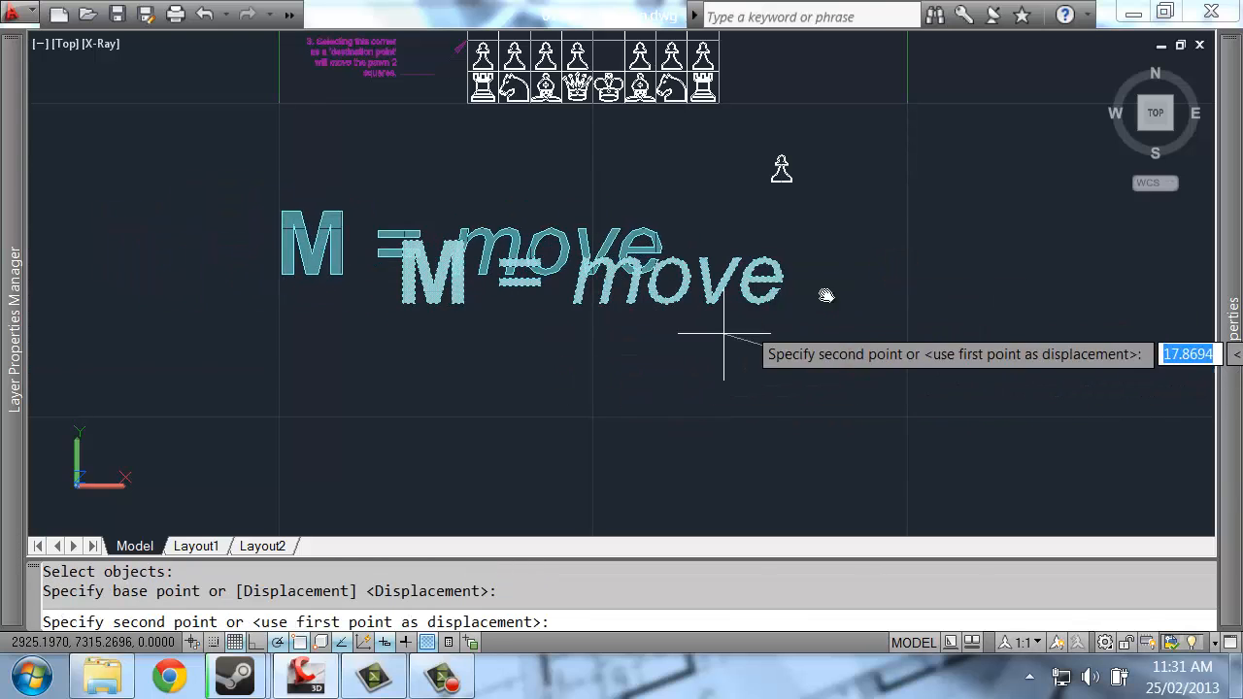
{"action": "left_click", "coordinate": [607, 303]}
Undo the moves of the "M = move" text and the white pawn until the pawn is back on its starting square.
{"action": "key", "text": "ctrl+z"}
{"action": "key", "text": "ctrl+z"}
{"action": "key", "text": "ctrl+z"}
{"action": "key", "text": "ctrl+z"}
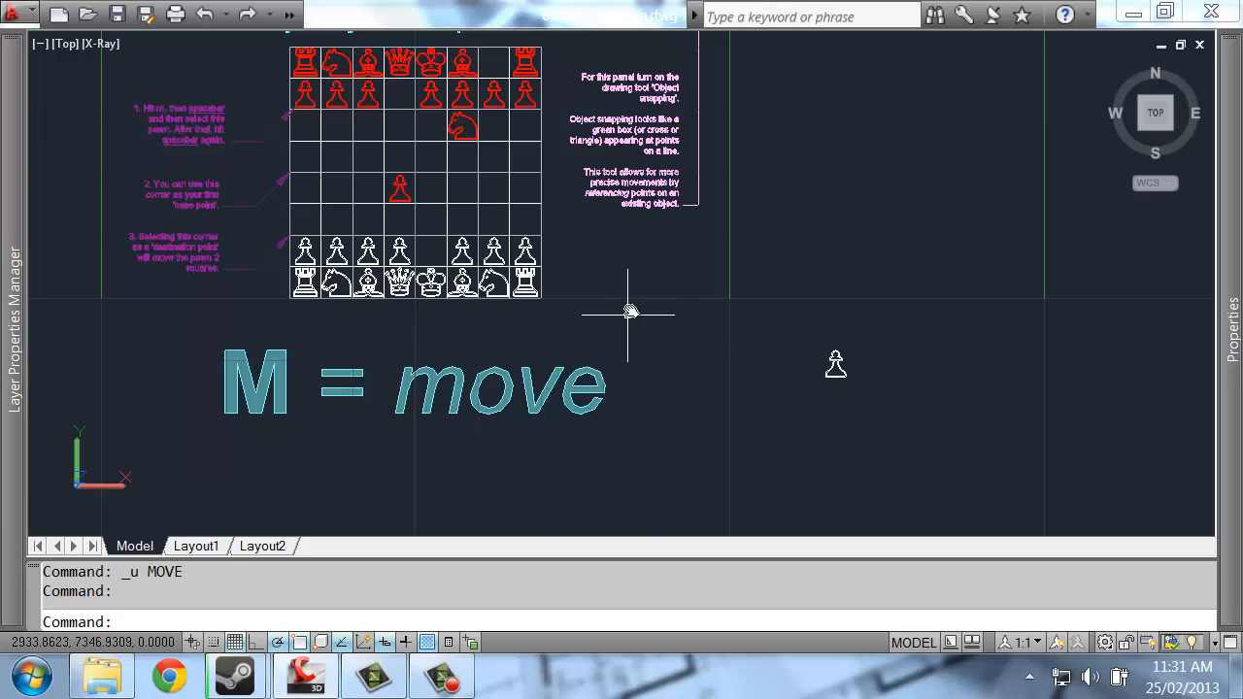
{"action": "key", "text": "ctrl+z"}
{"action": "key", "text": "ctrl+z"}
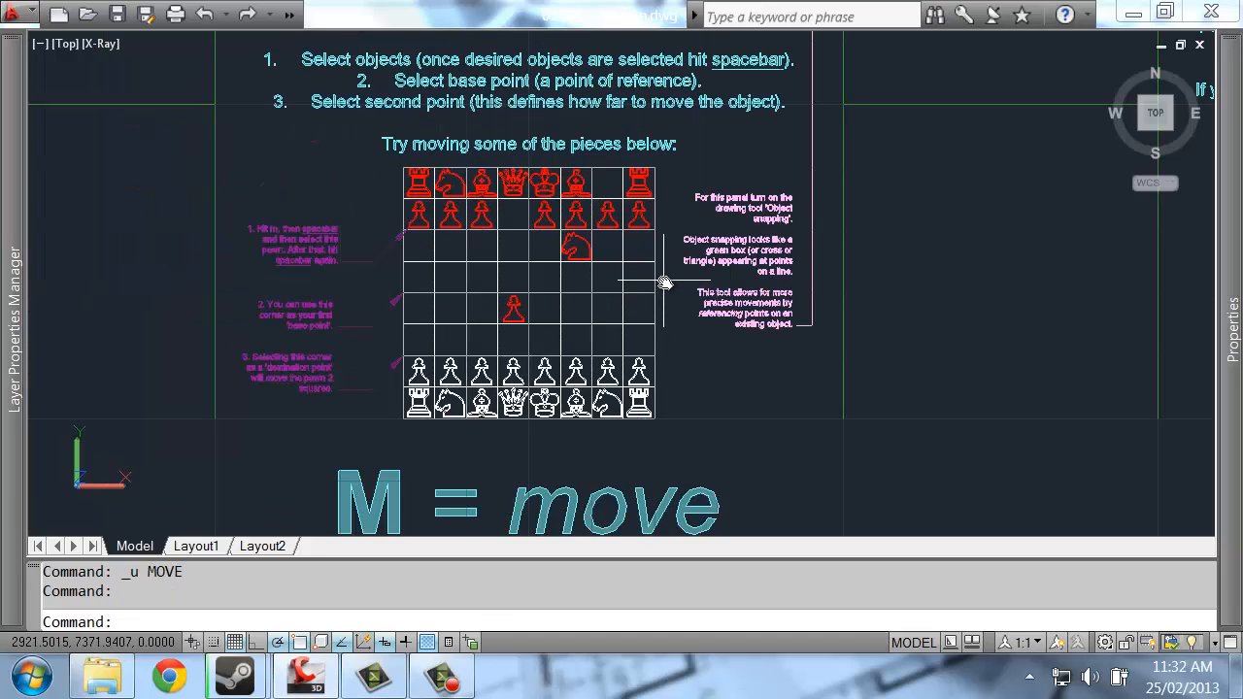
Select the "M = move" text and try to relocate it by its base grip.
{"action": "middle_click_drag", "start_coordinate": [755, 448], "coordinate": [745, 370]}
{"action": "left_click", "coordinate": [747, 403]}
{"action": "left_click", "coordinate": [580, 458]}
{"action": "middle_click_drag", "start_coordinate": [814, 490], "coordinate": [820, 416]}
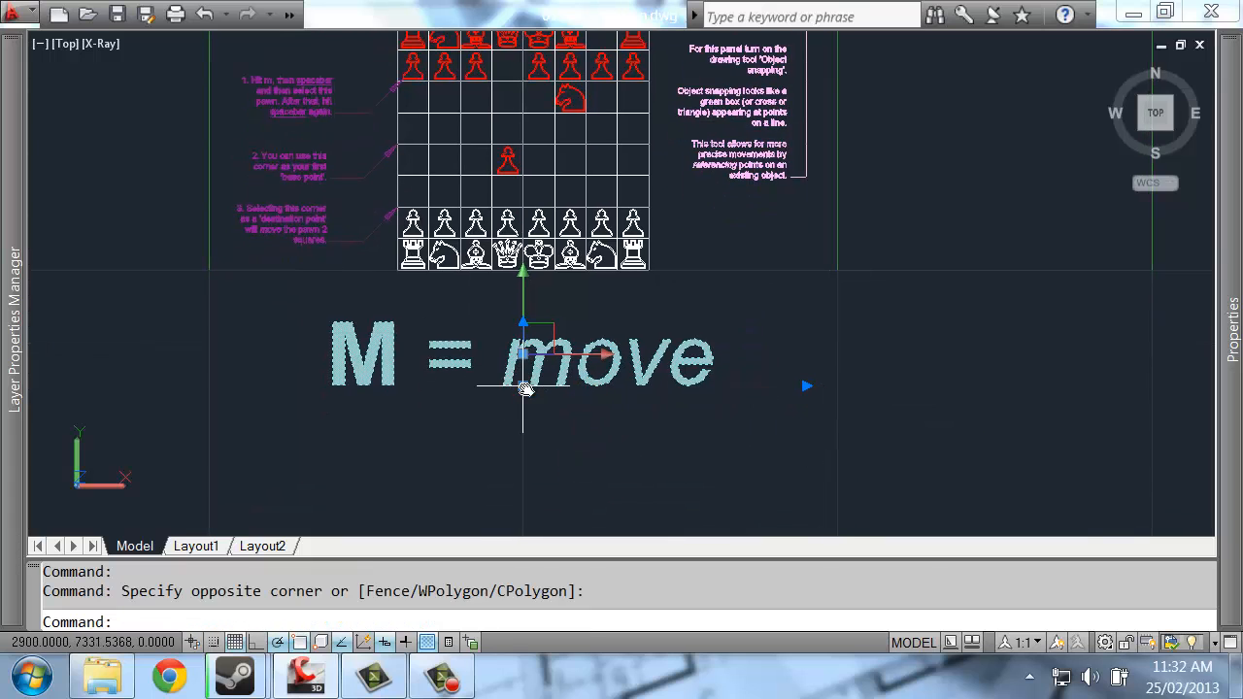
{"action": "left_click", "coordinate": [523, 386]}
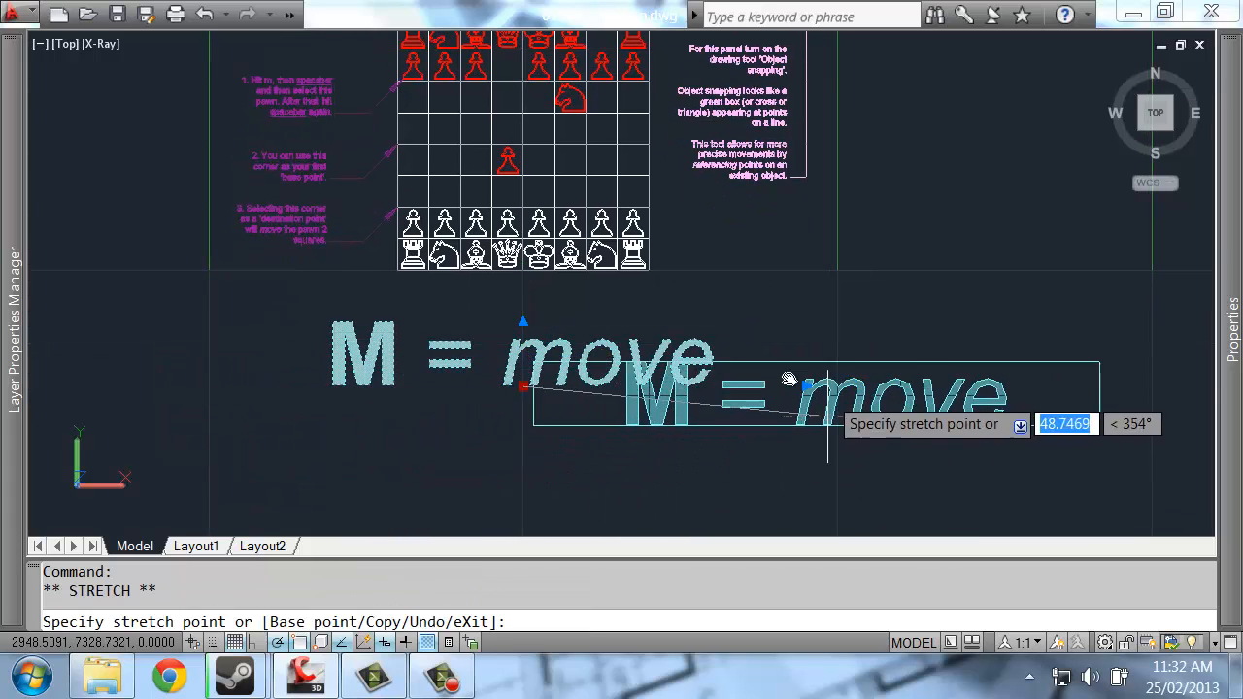
{"action": "key", "text": "Escape"}
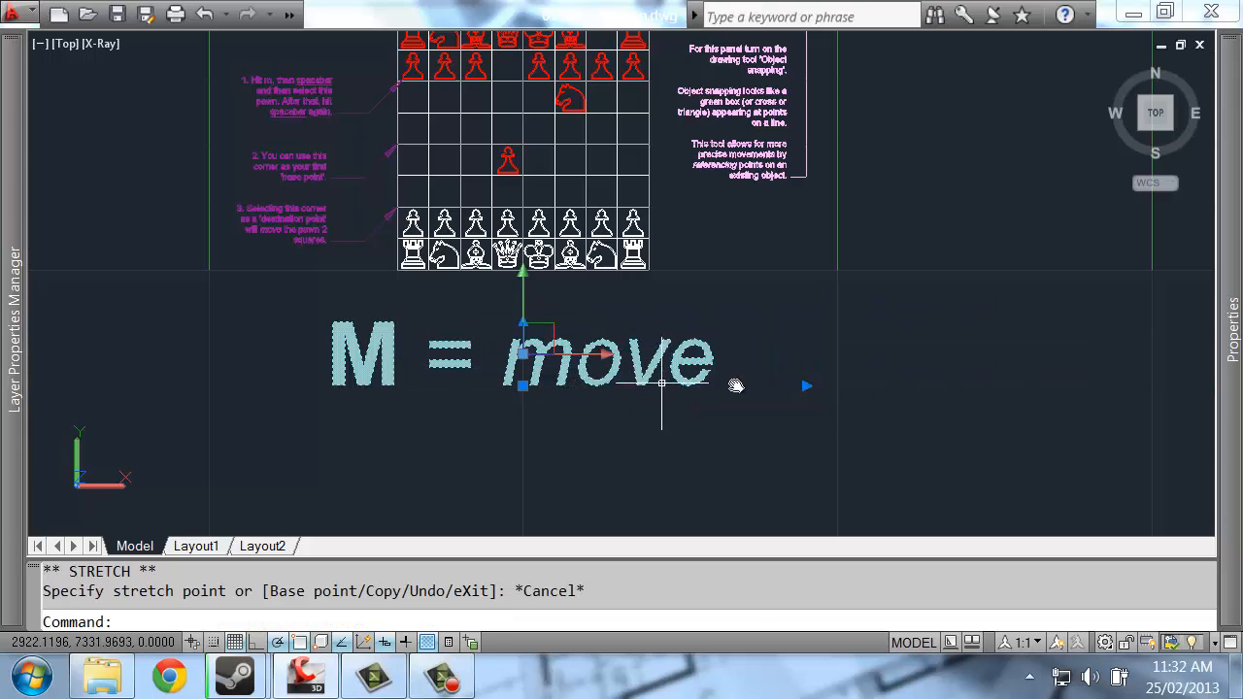
Move the selected "M = move" text under the Basepoints panel using the panel frame corners as reference points, and undo the move.
{"action": "scroll", "coordinate": [661, 384], "scroll_direction": "down", "scroll_amount": 2}
{"action": "type", "text": "m"}
{"action": "key", "text": "space"}
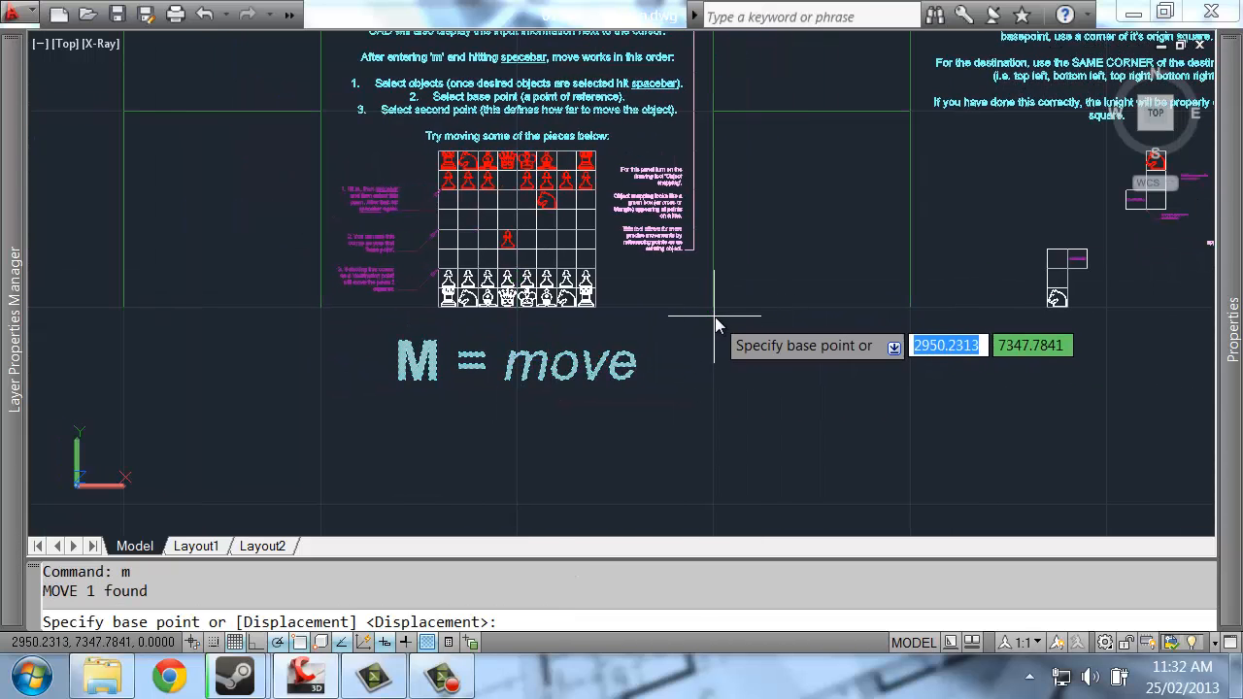
{"action": "left_click", "coordinate": [716, 308]}
{"action": "middle_click_drag", "start_coordinate": [913, 311], "coordinate": [613, 311]}
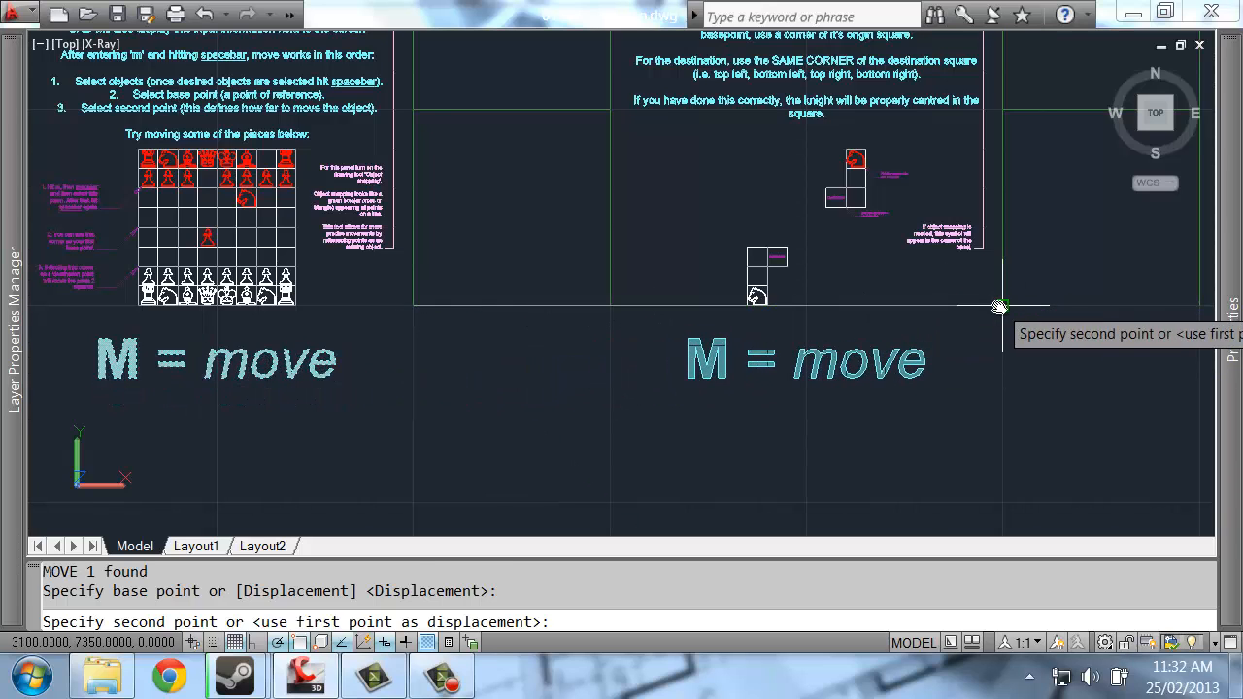
{"action": "left_click", "coordinate": [1001, 309]}
{"action": "key", "text": "ctrl+z"}
Relocate the "M = move" text by its base grip about 150 units to the right, centred below the Basepoints panel.
{"action": "left_click", "coordinate": [497, 370]}
{"action": "left_click", "coordinate": [397, 384]}
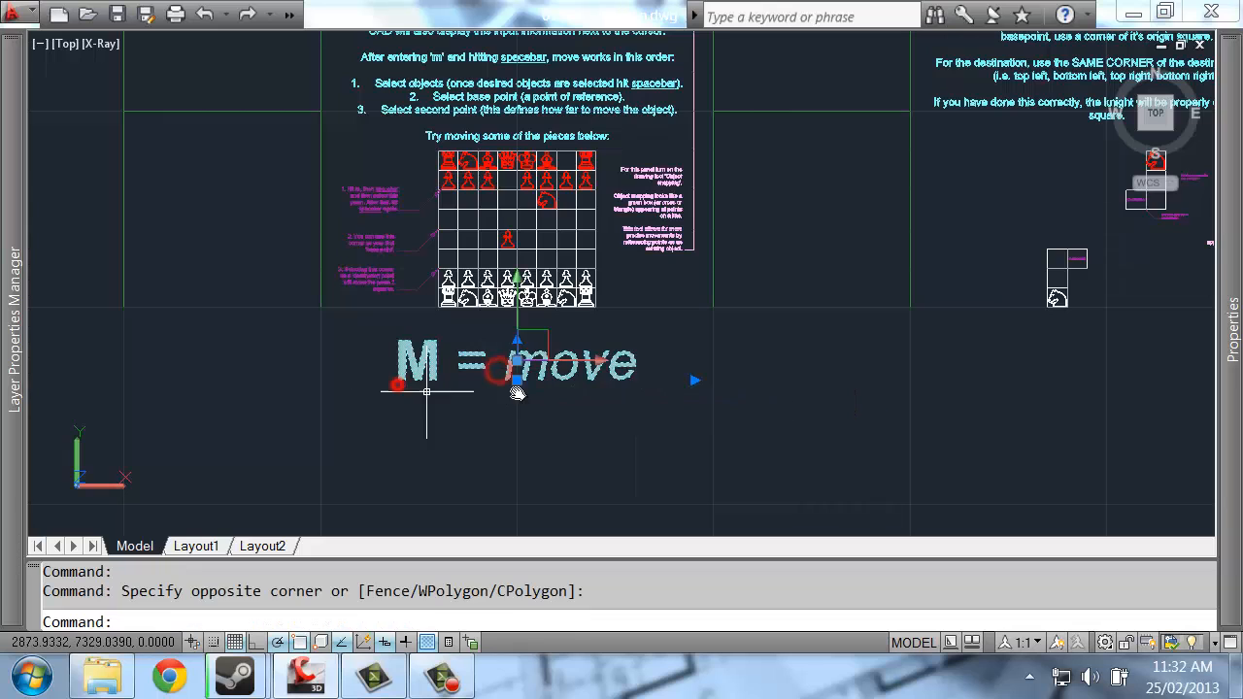
{"action": "left_click", "coordinate": [516, 378]}
{"action": "middle_click_drag", "start_coordinate": [1078, 360], "coordinate": [644, 361]}
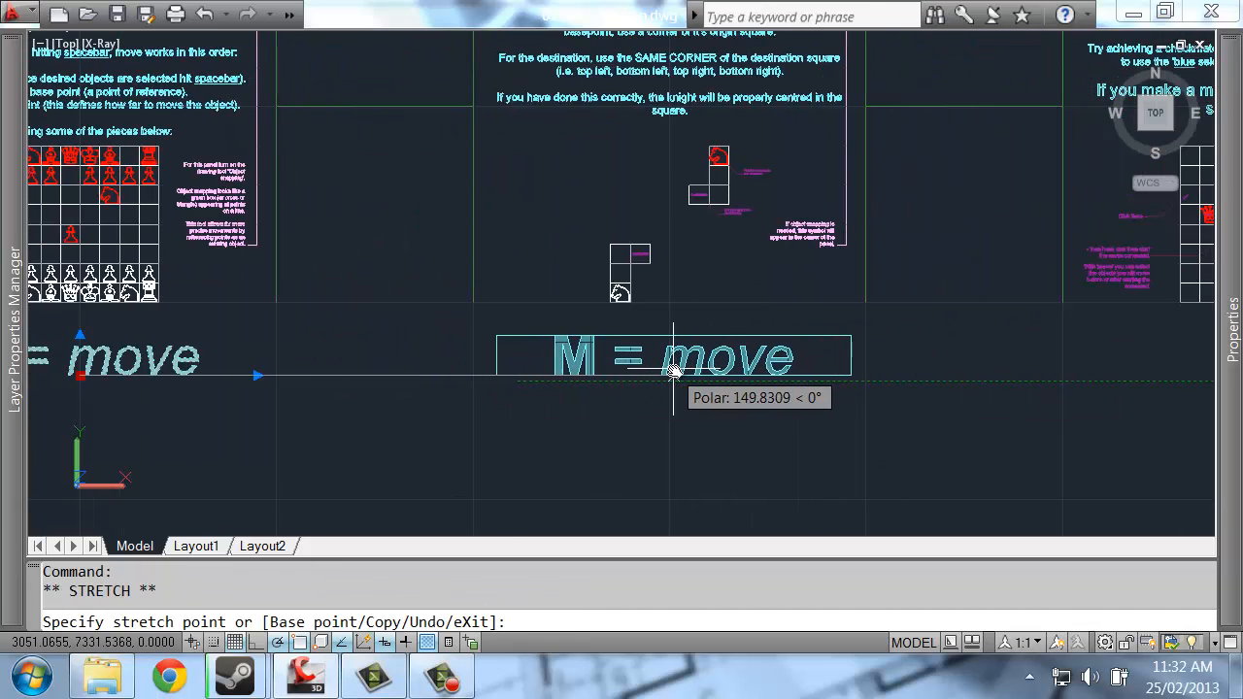
{"action": "left_click", "coordinate": [670, 372]}
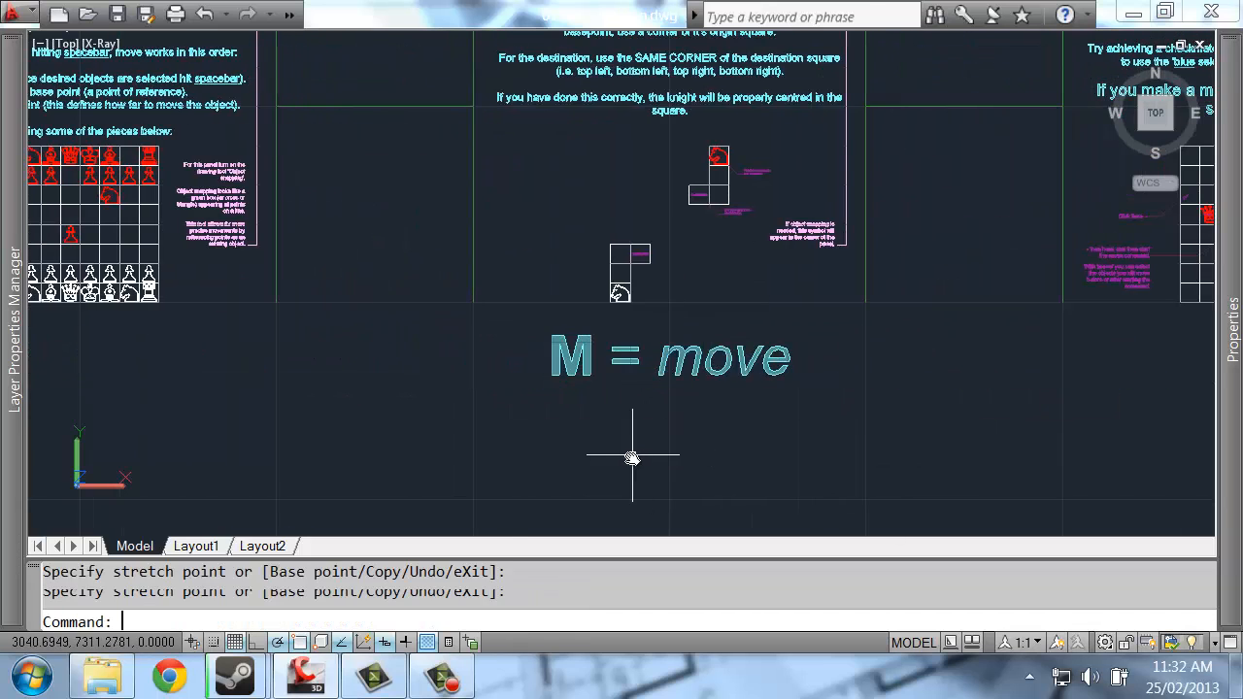
Undo the last grip move of the "M = move" text so it returns beneath the first panel's chess board.
{"action": "middle_click_drag", "start_coordinate": [332, 399], "coordinate": [550, 419]}
{"action": "middle_click_drag", "start_coordinate": [641, 365], "coordinate": [706, 357]}
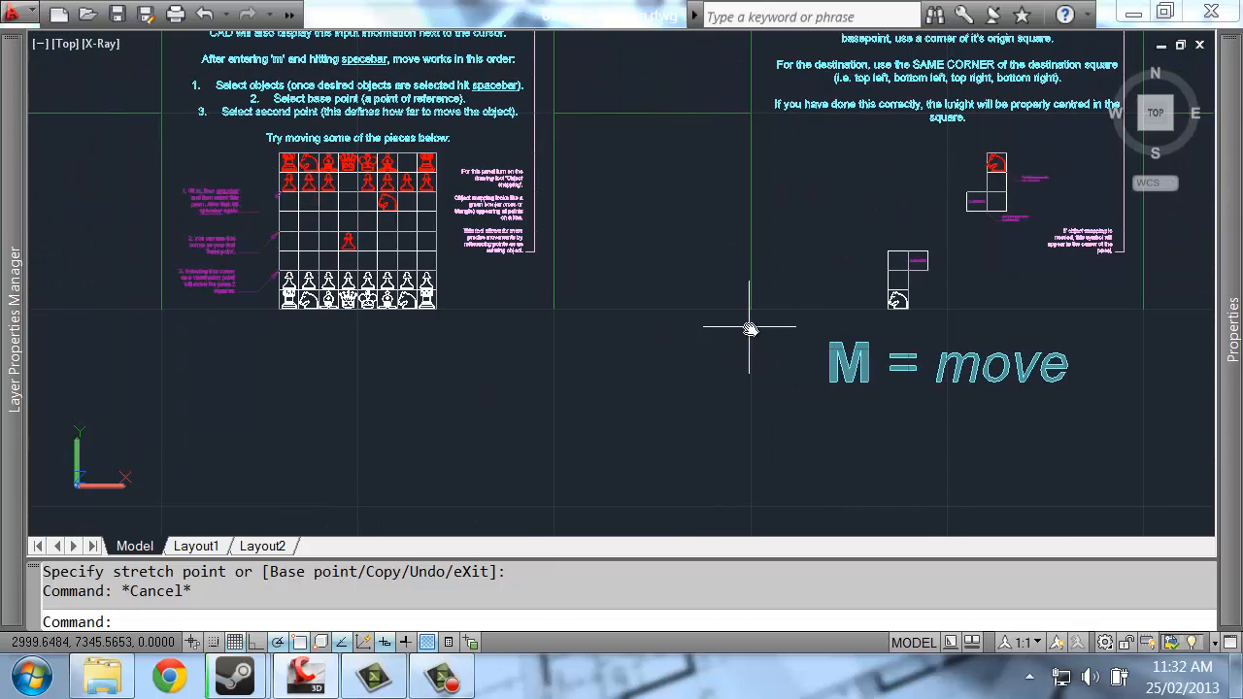
{"action": "key", "text": "ctrl+z"}
{"action": "key", "text": "ctrl+z"}
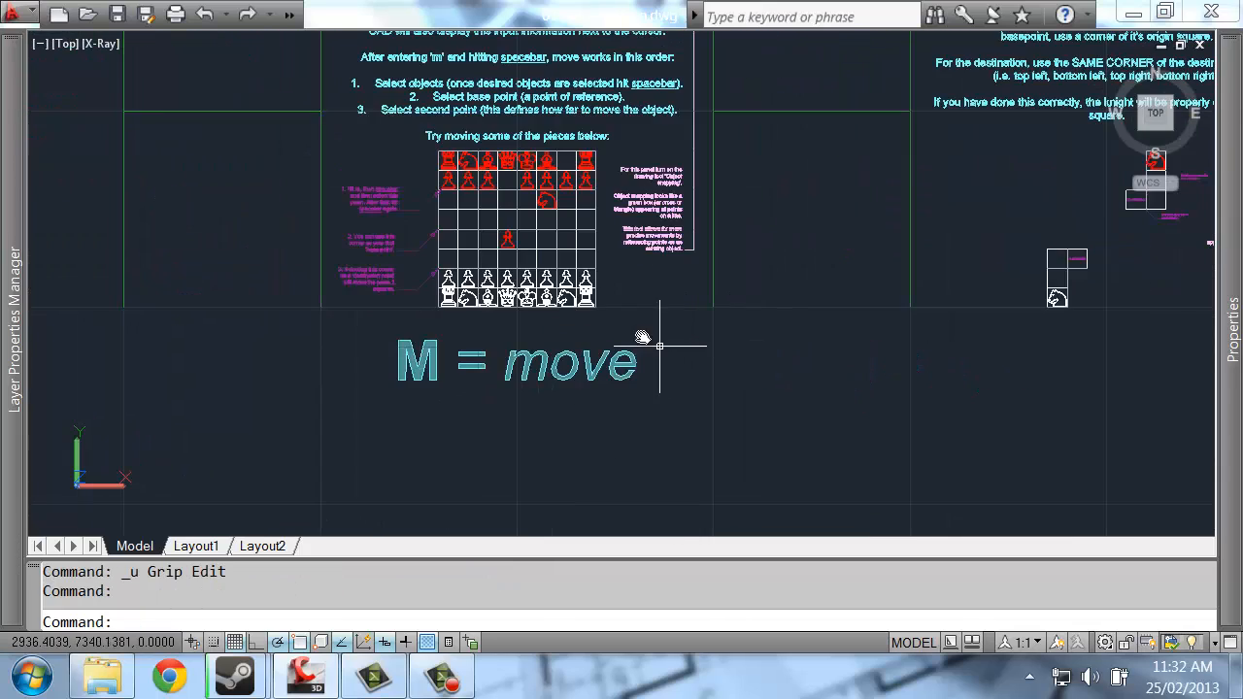
Move the red knight in the Basepoints panel from its square's bottom-right corner to the same corner of the Destination square.
{"action": "middle_click_drag", "start_coordinate": [751, 271], "coordinate": [567, 347]}
{"action": "middle_click_drag", "start_coordinate": [658, 322], "coordinate": [317, 296]}
{"action": "middle_click_drag", "start_coordinate": [565, 218], "coordinate": [531, 181]}
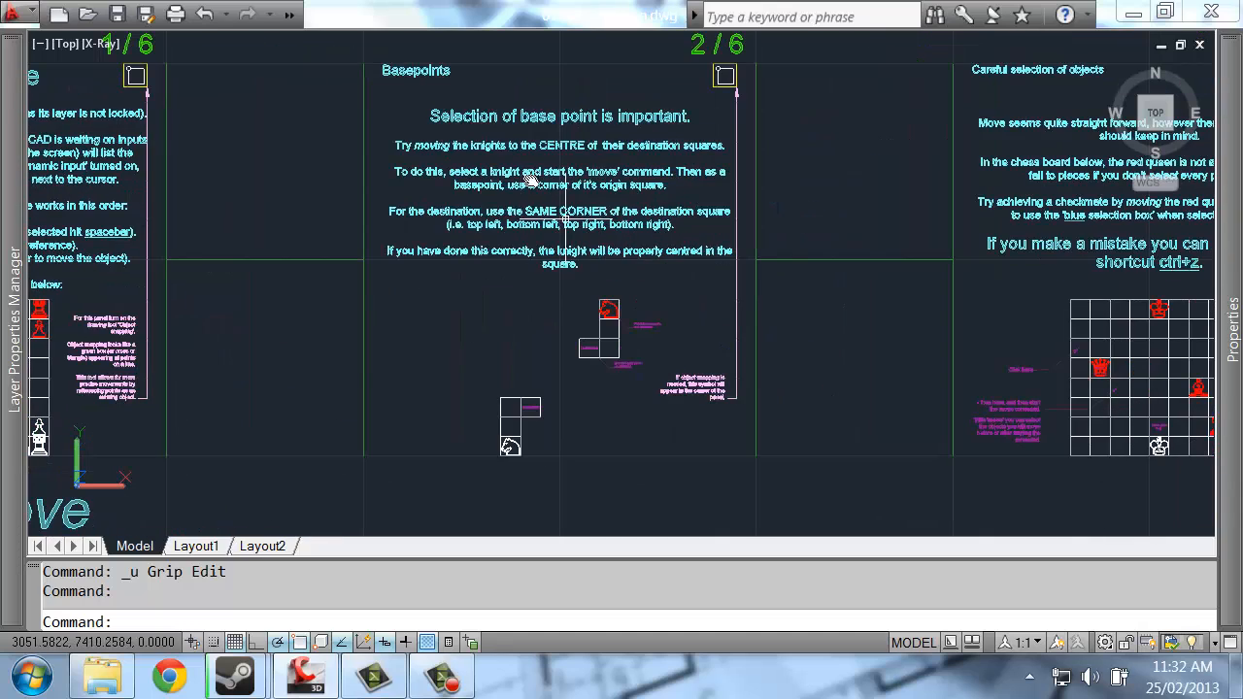
{"action": "scroll", "coordinate": [621, 345], "scroll_direction": "down", "scroll_amount": 1}
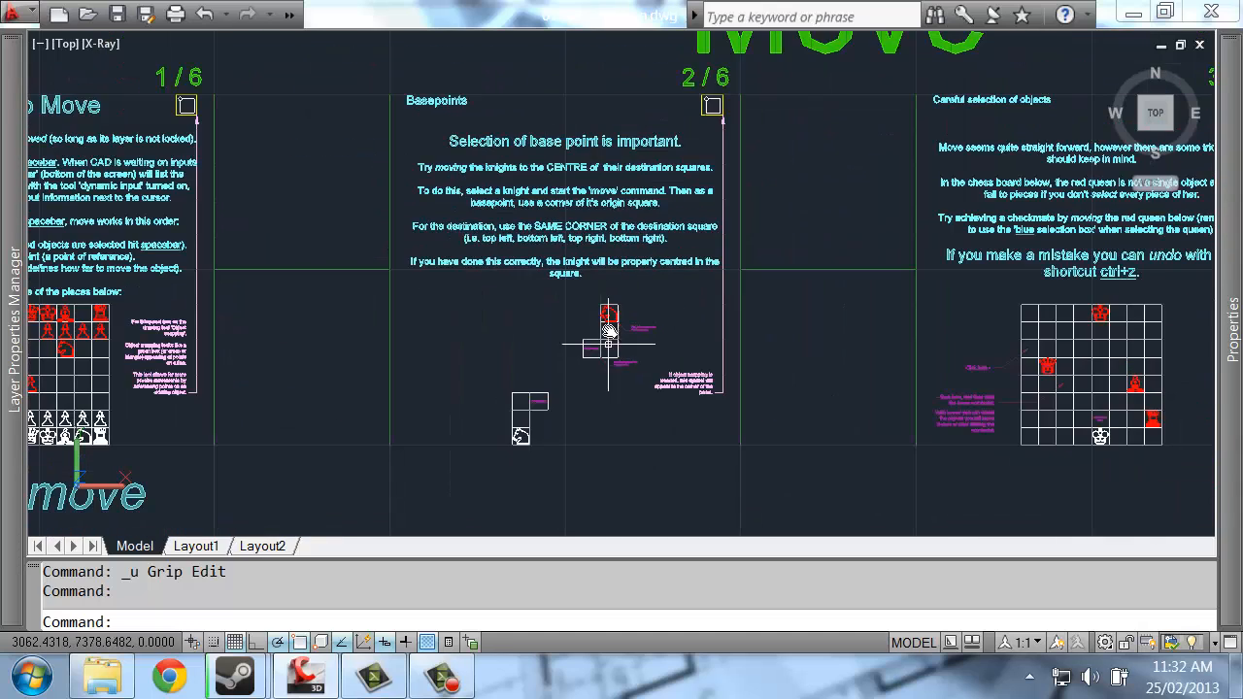
{"action": "scroll", "coordinate": [609, 321], "scroll_direction": "up", "scroll_amount": 3}
{"action": "scroll", "coordinate": [610, 320], "scroll_direction": "up", "scroll_amount": 3}
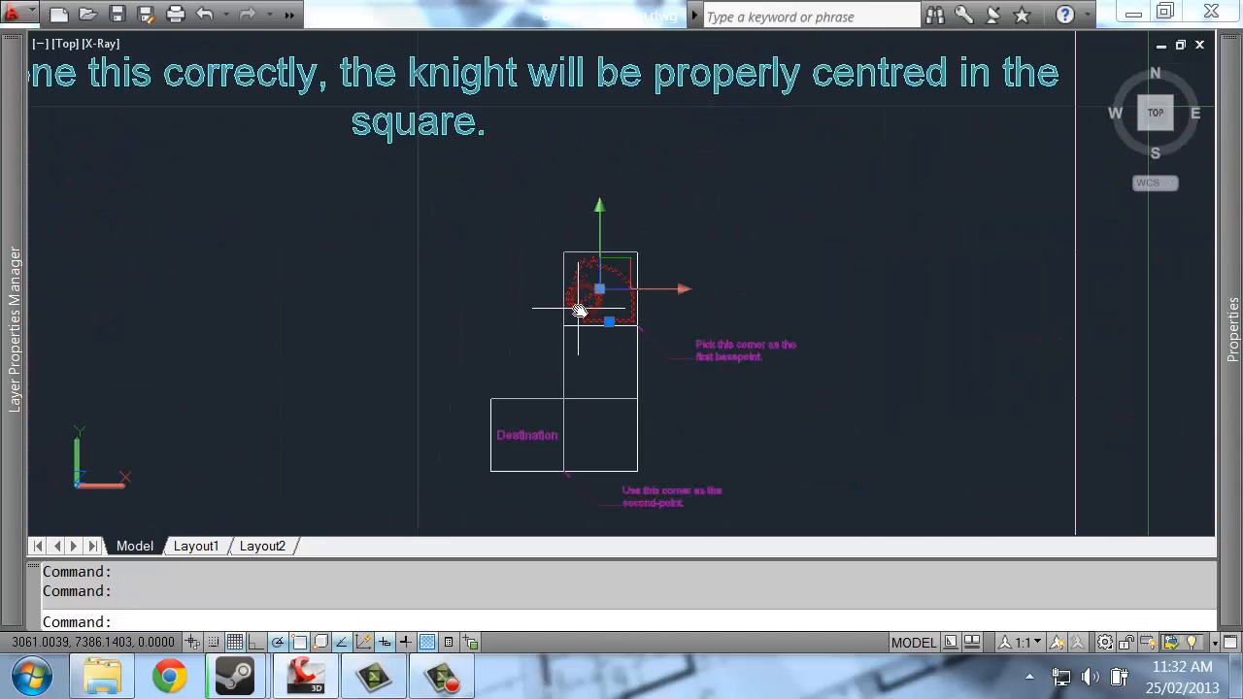
{"action": "type", "text": "m"}
{"action": "key", "text": "Return"}
{"action": "scroll", "coordinate": [637, 325], "scroll_direction": "up", "scroll_amount": 3}
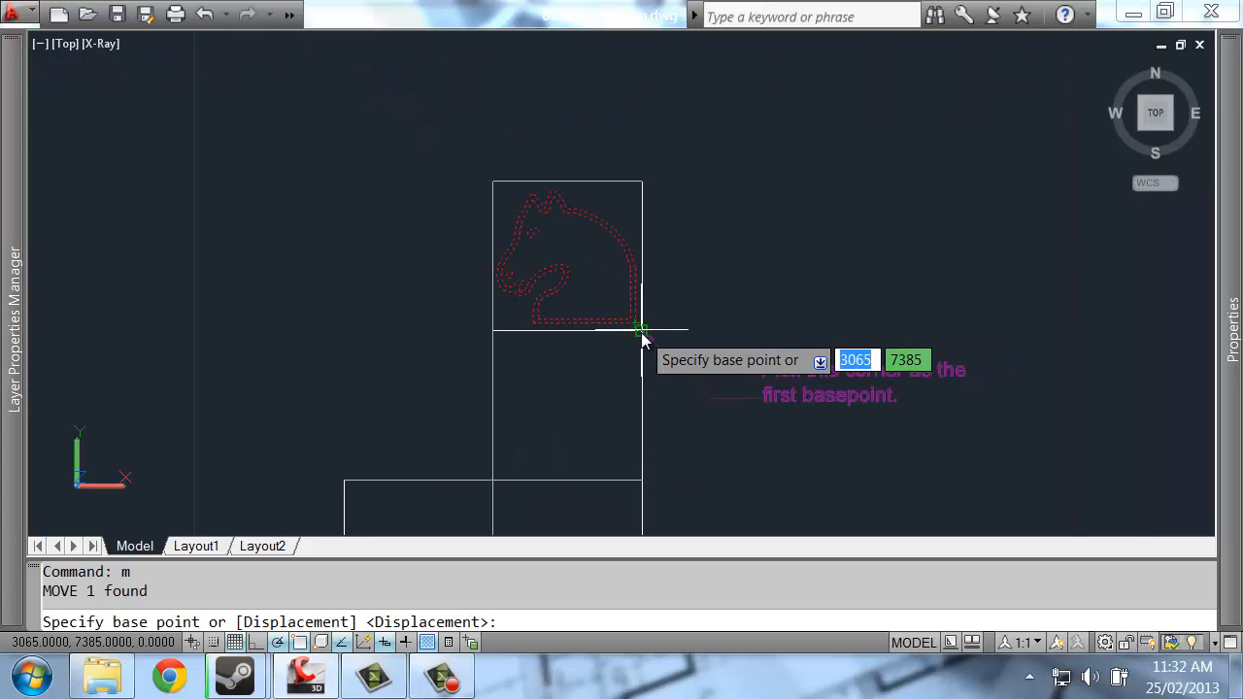
{"action": "left_click", "coordinate": [639, 331]}
{"action": "scroll", "coordinate": [641, 340], "scroll_direction": "down", "scroll_amount": 4}
{"action": "scroll", "coordinate": [529, 325], "scroll_direction": "up", "scroll_amount": 3}
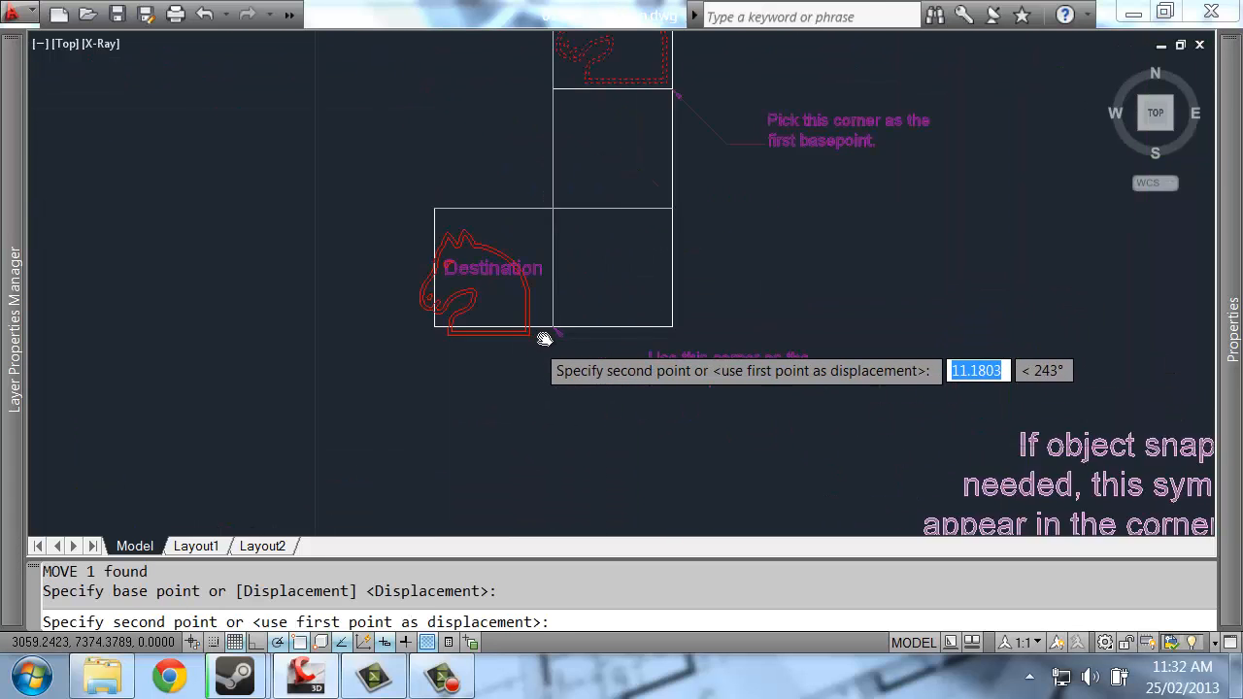
{"action": "scroll", "coordinate": [558, 330], "scroll_direction": "up", "scroll_amount": 2}
{"action": "left_click", "coordinate": [555, 320]}
{"action": "scroll", "coordinate": [500, 228], "scroll_direction": "down", "scroll_amount": 4}
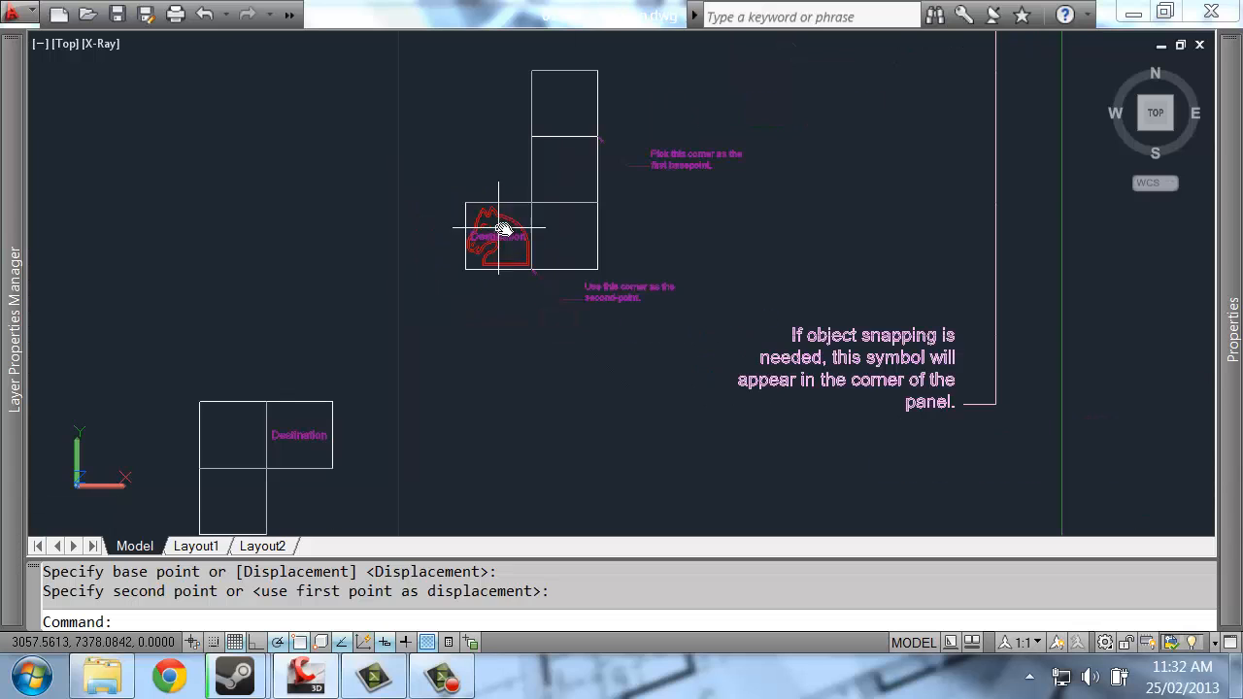
{"action": "middle_click_drag", "start_coordinate": [520, 160], "coordinate": [529, 301]}
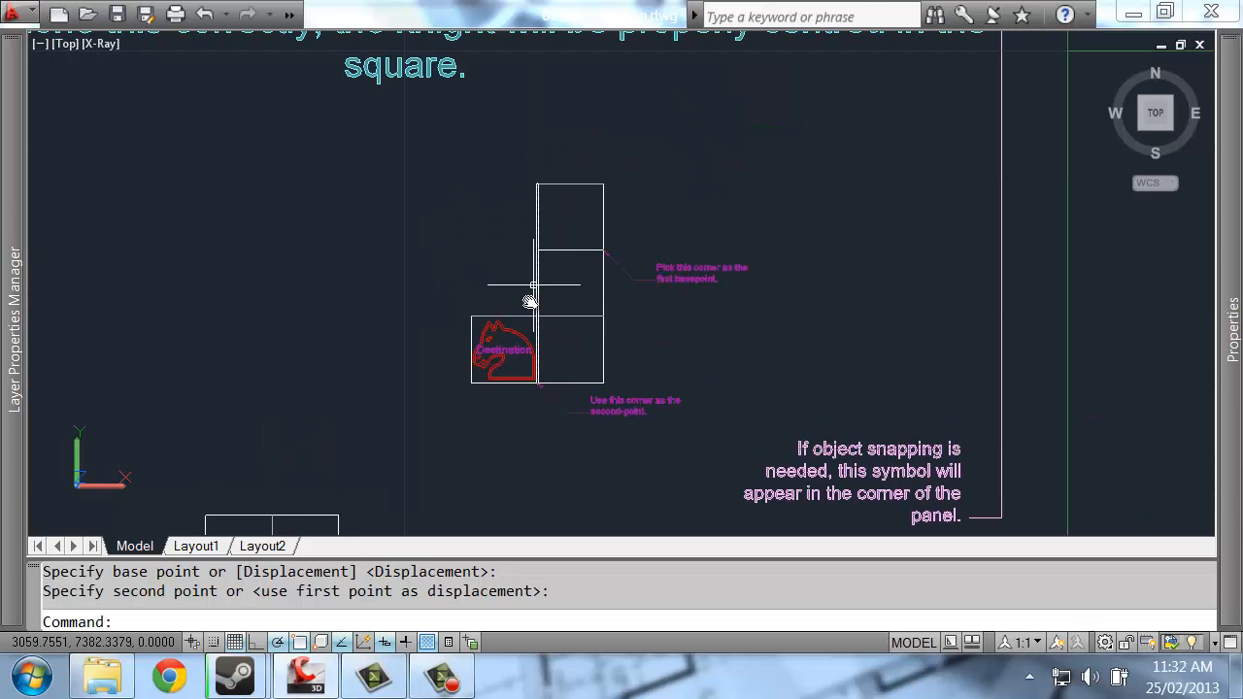
Turn off the Hints layer.
{"action": "scroll", "coordinate": [505, 291], "scroll_direction": "down", "scroll_amount": 6}
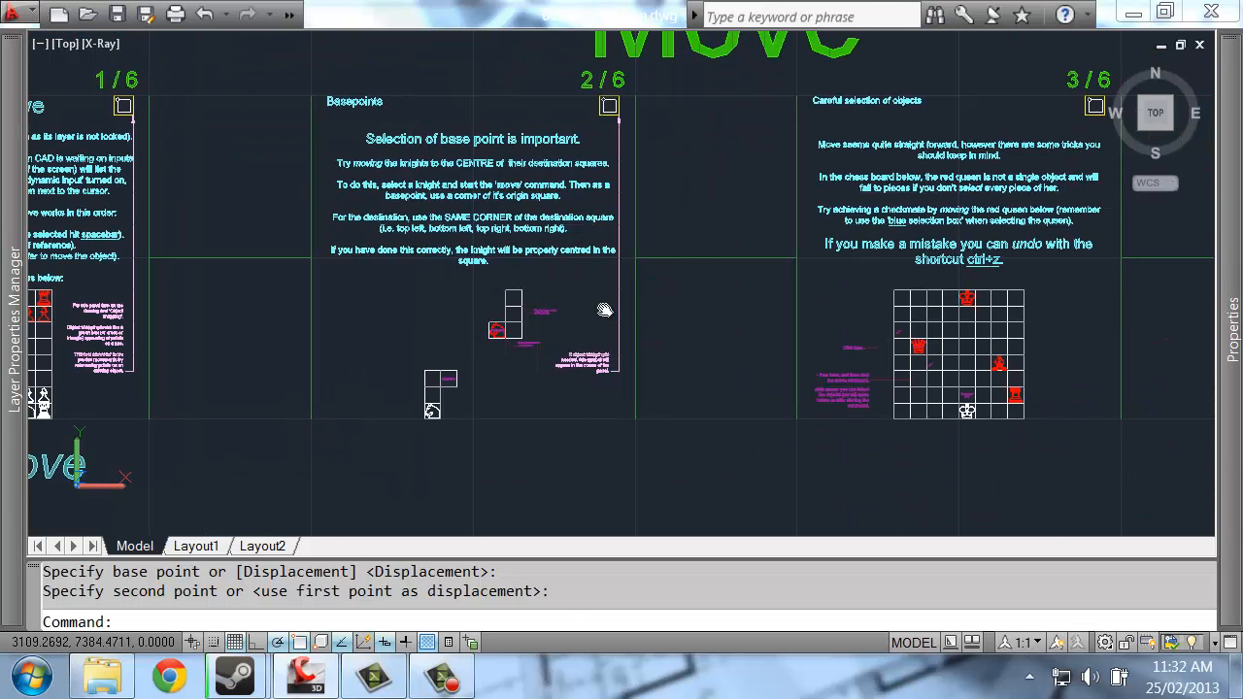
{"action": "middle_click_drag", "start_coordinate": [407, 311], "coordinate": [457, 317]}
{"action": "middle_click_drag", "start_coordinate": [765, 289], "coordinate": [499, 326]}
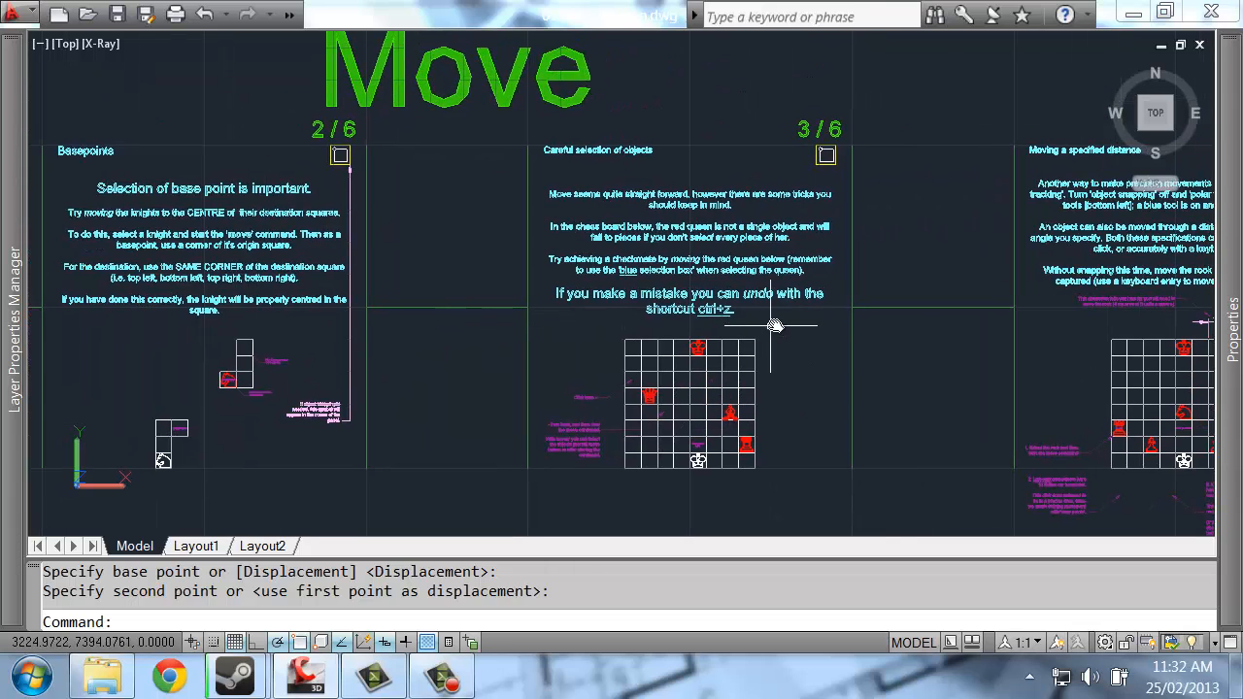
{"action": "middle_click_drag", "start_coordinate": [773, 325], "coordinate": [655, 282]}
{"action": "middle_click_drag", "start_coordinate": [615, 242], "coordinate": [612, 212]}
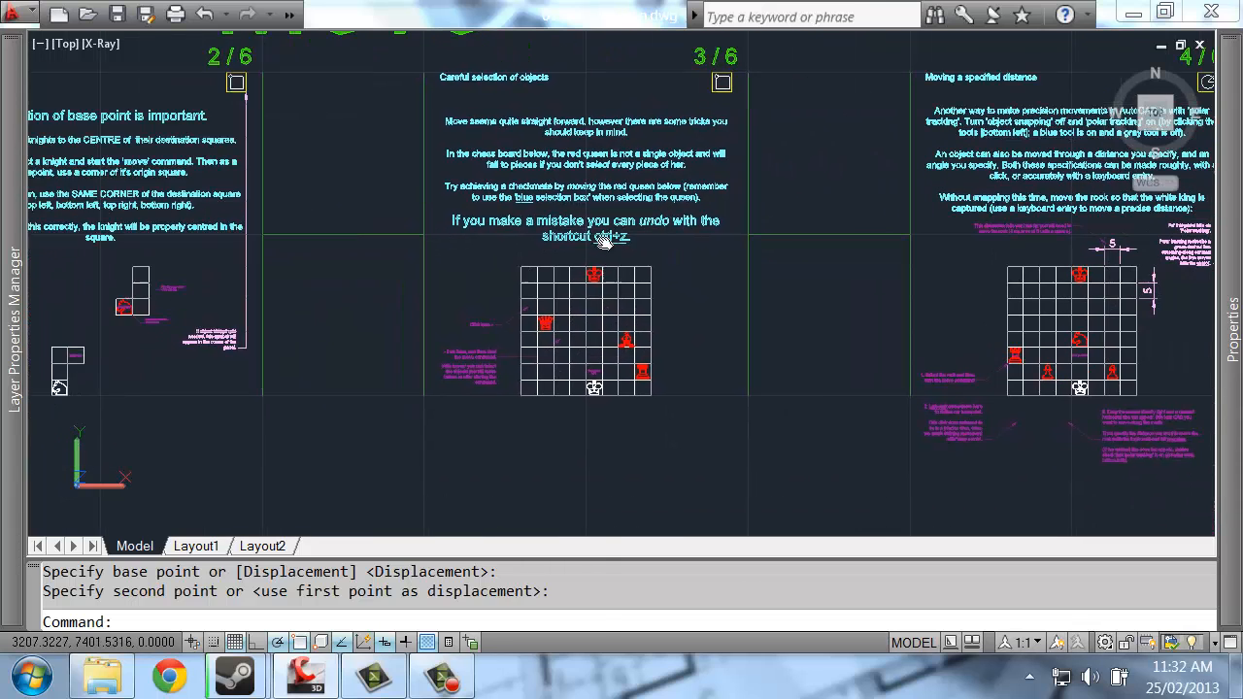
{"action": "mouse_move", "coordinate": [12, 349]}
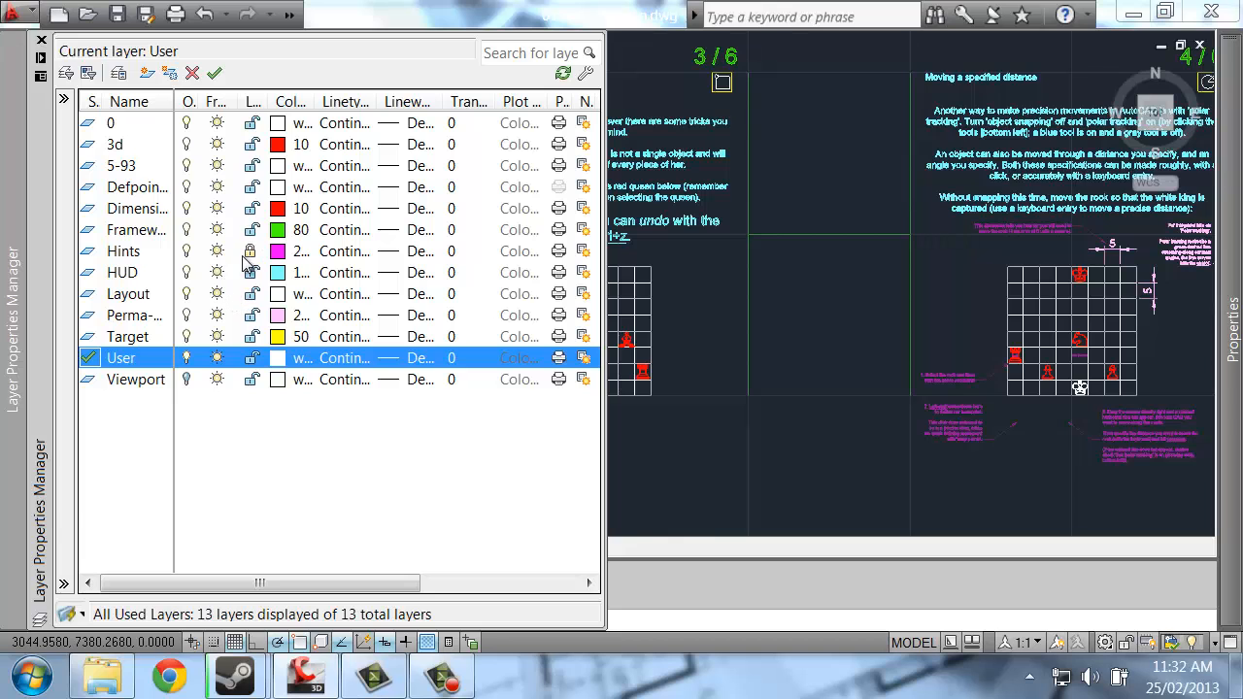
{"action": "left_click", "coordinate": [188, 252]}
Examine the instructions and the chess board in the "Careful selection of objects" panel.
{"action": "mouse_move", "coordinate": [774, 262]}
{"action": "middle_mouse_down"}
{"action": "mouse_move", "coordinate": [989, 264]}
{"action": "mouse_move", "coordinate": [742, 280]}
{"action": "middle_mouse_up"}
{"action": "scroll", "coordinate": [726, 312], "scroll_direction": "up", "scroll_amount": 2}
{"action": "middle_click_drag", "start_coordinate": [913, 302], "coordinate": [749, 317]}
{"action": "scroll", "coordinate": [589, 182], "scroll_direction": "up", "scroll_amount": 2}
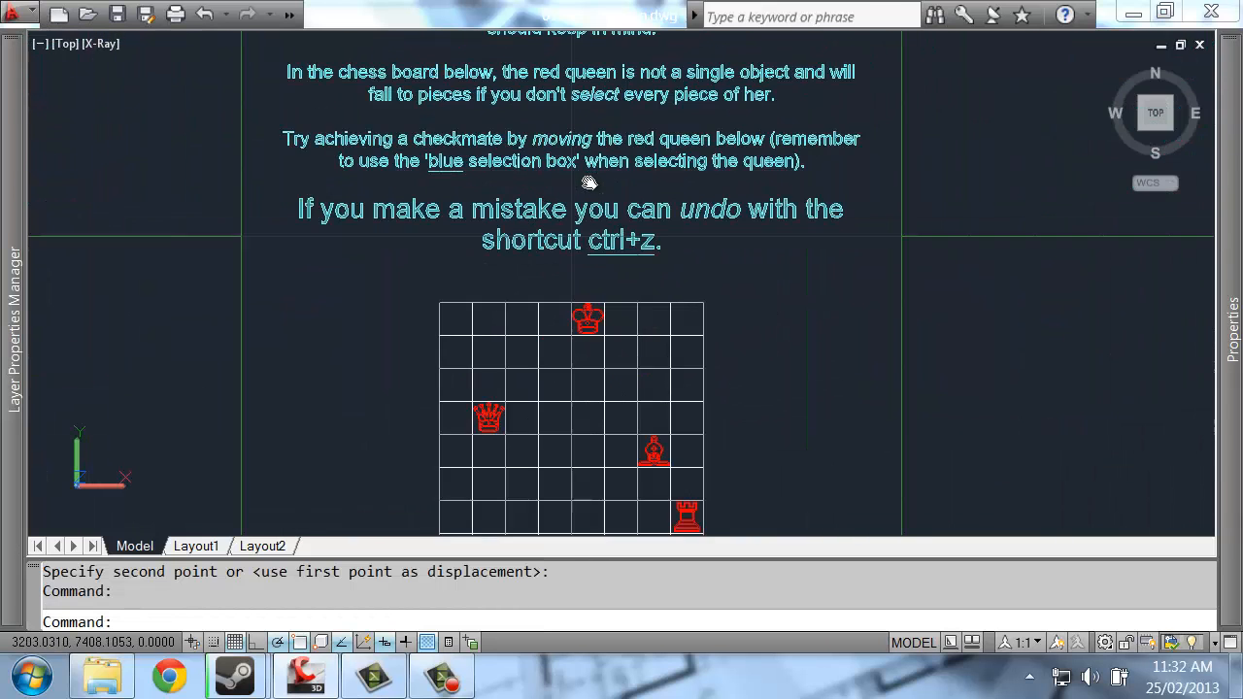
{"action": "scroll", "coordinate": [654, 299], "scroll_direction": "down", "scroll_amount": 3}
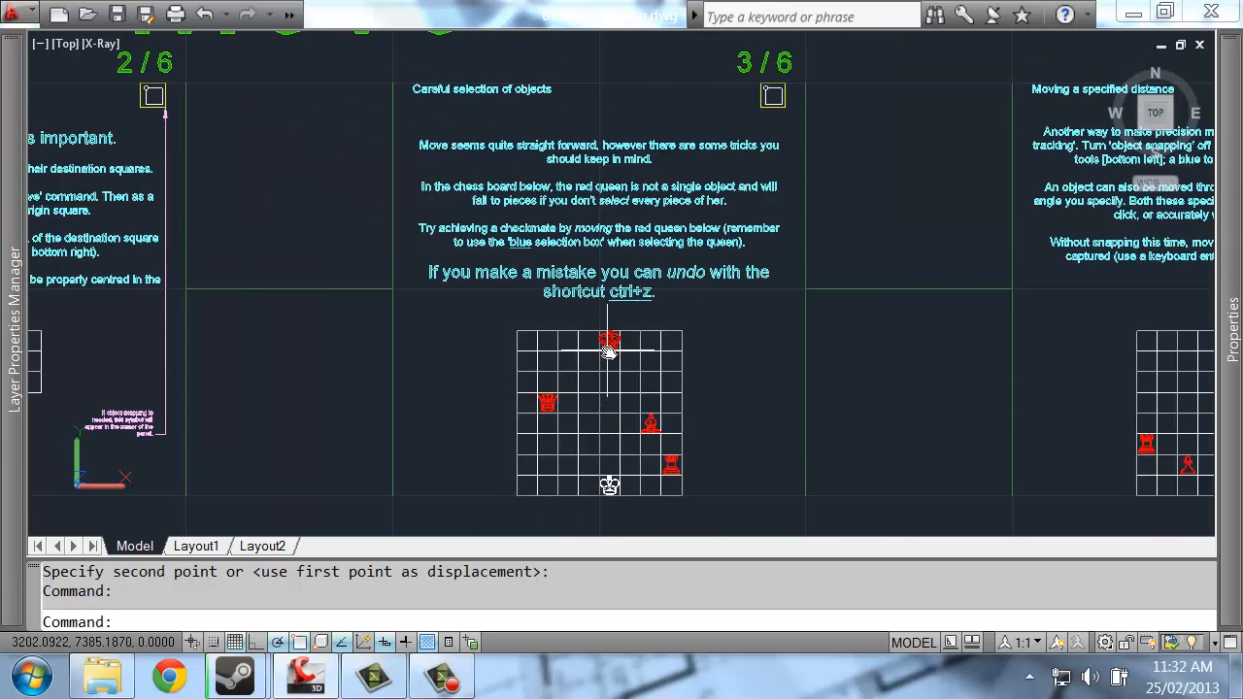
{"action": "scroll", "coordinate": [609, 342], "scroll_direction": "up", "scroll_amount": 2}
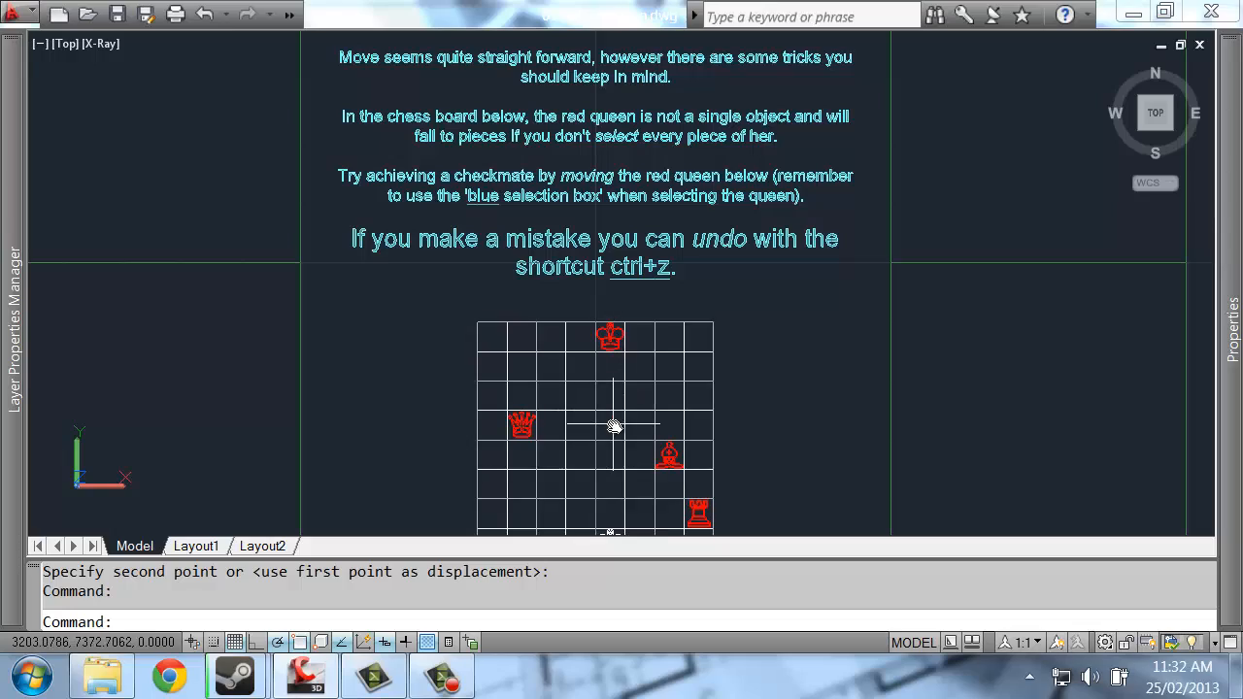
{"action": "scroll", "coordinate": [616, 238], "scroll_direction": "up", "scroll_amount": 4}
{"action": "scroll", "coordinate": [583, 256], "scroll_direction": "down", "scroll_amount": 5}
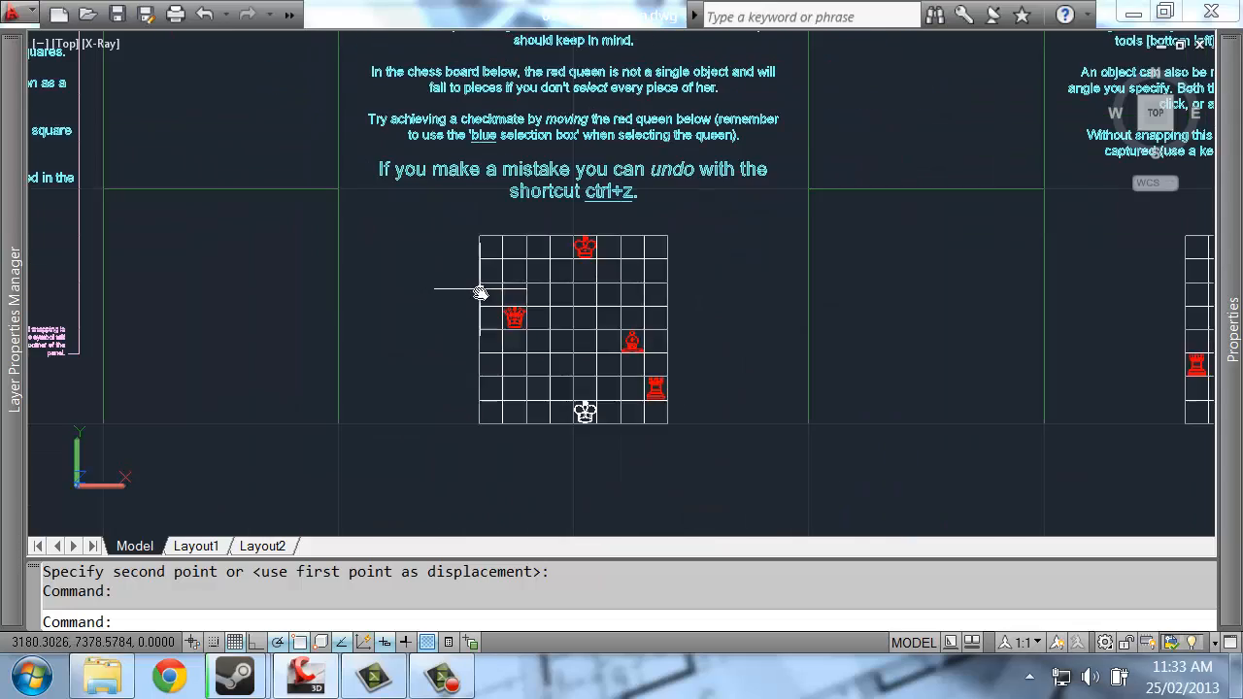
Select pieces on the first panel's chess board to check that each is a single object, and clear the selection.
{"action": "middle_click_drag", "start_coordinate": [301, 308], "coordinate": [991, 299]}
{"action": "middle_click_drag", "start_coordinate": [97, 328], "coordinate": [785, 334]}
{"action": "scroll", "coordinate": [721, 288], "scroll_direction": "up", "scroll_amount": 6}
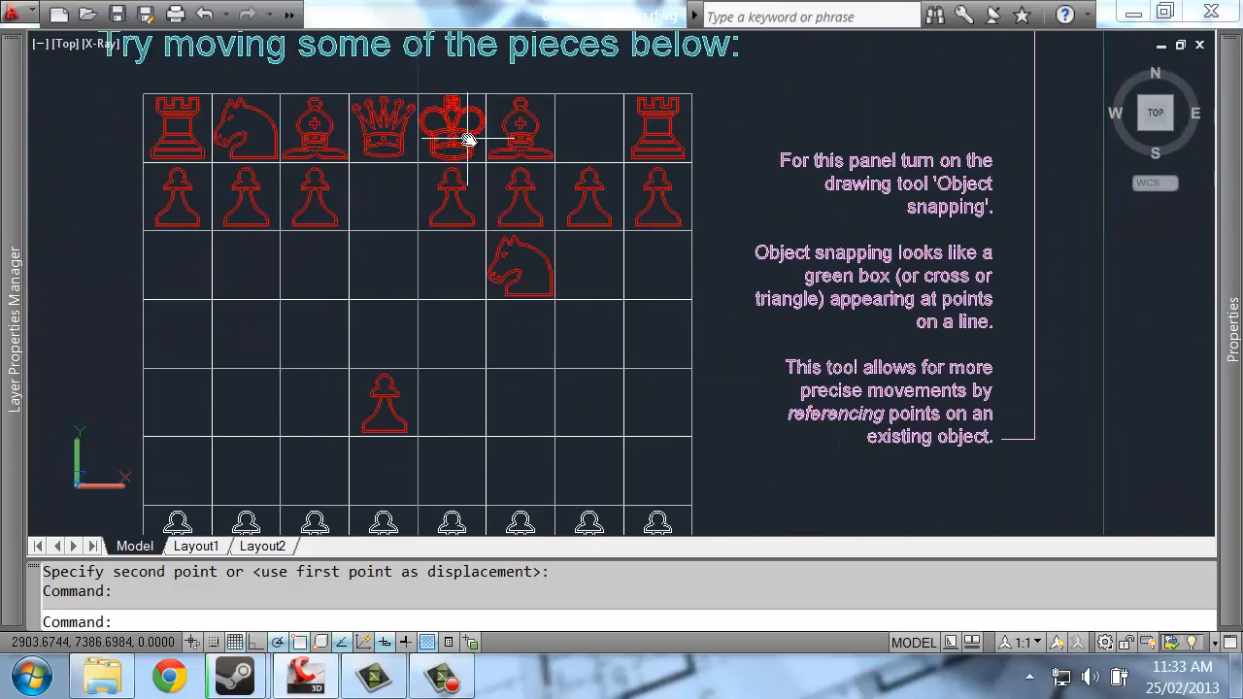
{"action": "left_click", "coordinate": [379, 133]}
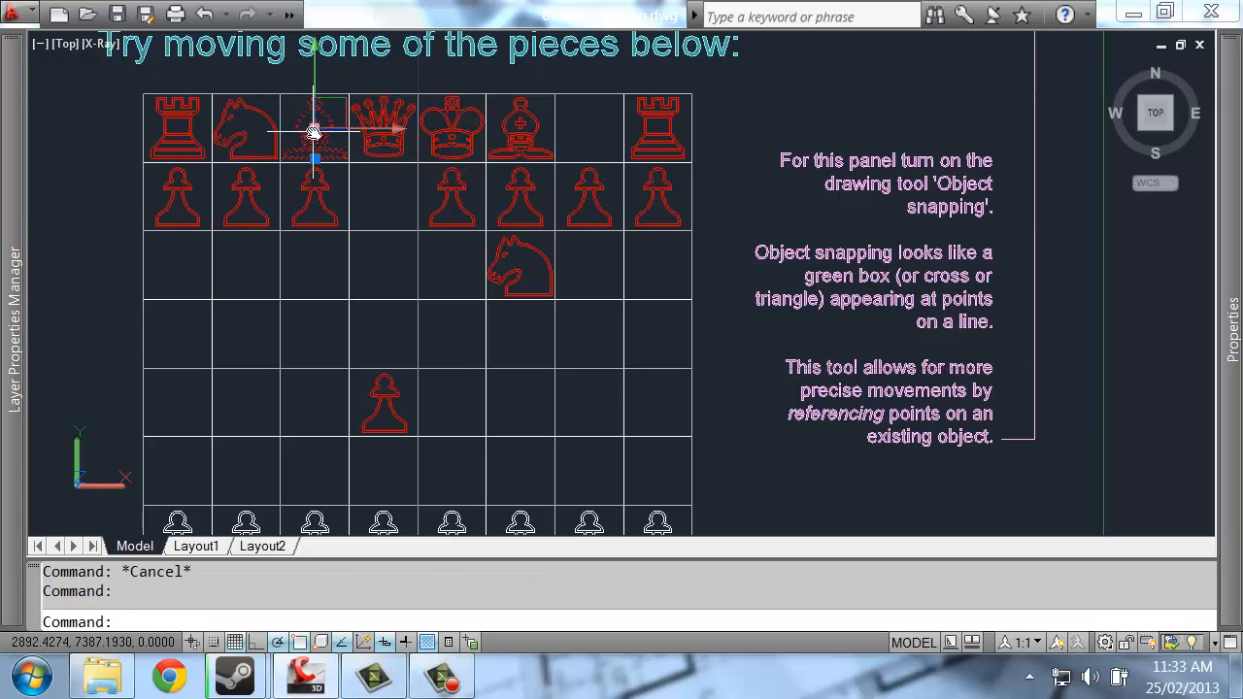
{"action": "key", "text": "Escape"}
{"action": "scroll", "coordinate": [267, 161], "scroll_direction": "down", "scroll_amount": 5}
Move a single part of the red queen in panel 3/6 10 units to the right from its square's top-right corner, and undo the move.
{"action": "middle_click_drag", "start_coordinate": [1032, 242], "coordinate": [438, 258]}
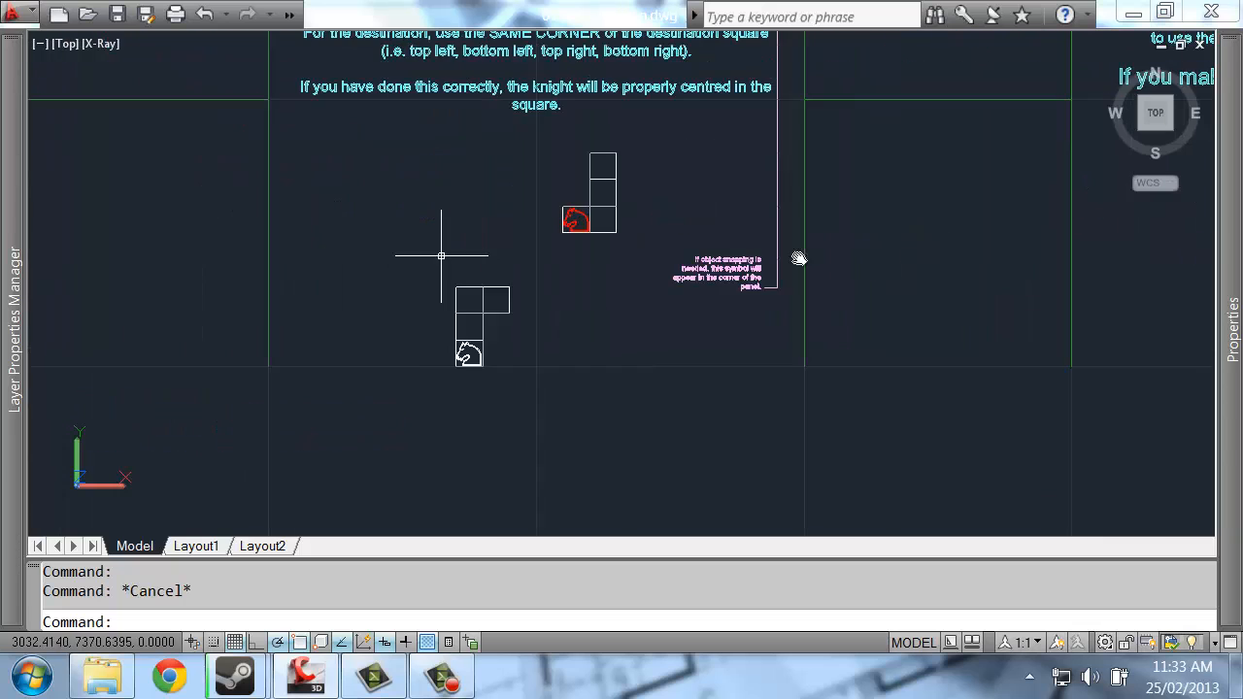
{"action": "middle_click_drag", "start_coordinate": [1088, 251], "coordinate": [456, 249]}
{"action": "scroll", "coordinate": [660, 243], "scroll_direction": "up", "scroll_amount": 2}
{"action": "middle_click_drag", "start_coordinate": [710, 239], "coordinate": [537, 300]}
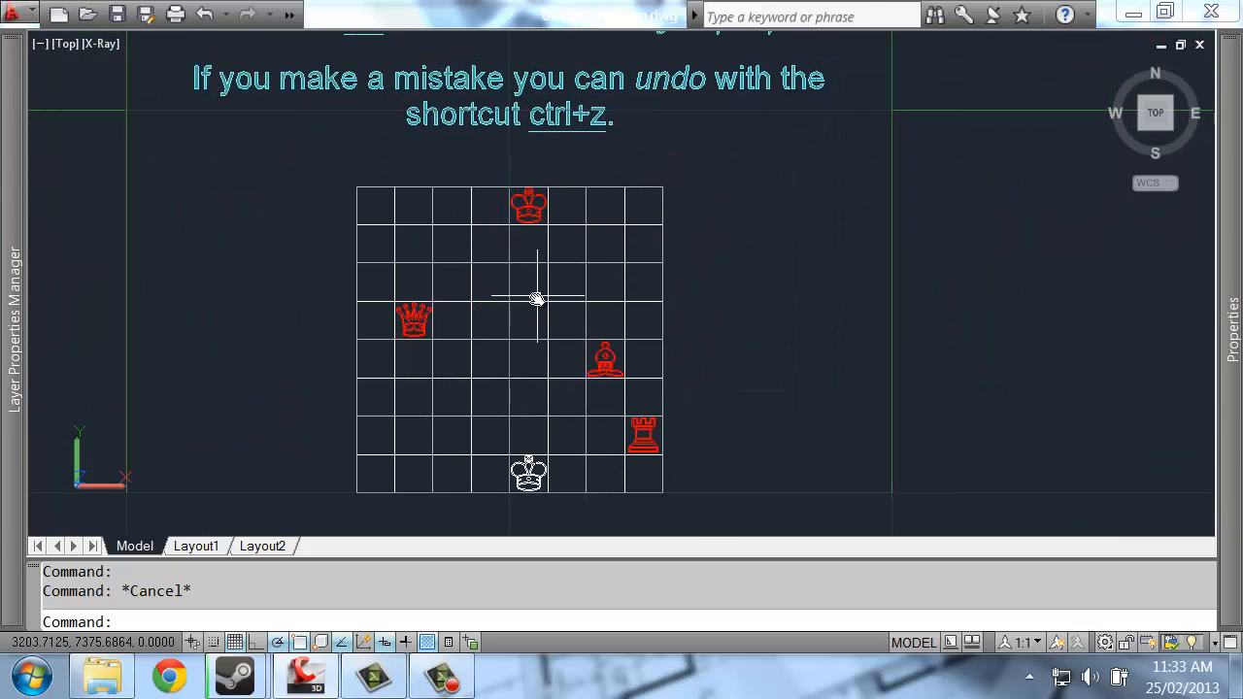
{"action": "scroll", "coordinate": [559, 335], "scroll_direction": "down", "scroll_amount": 2}
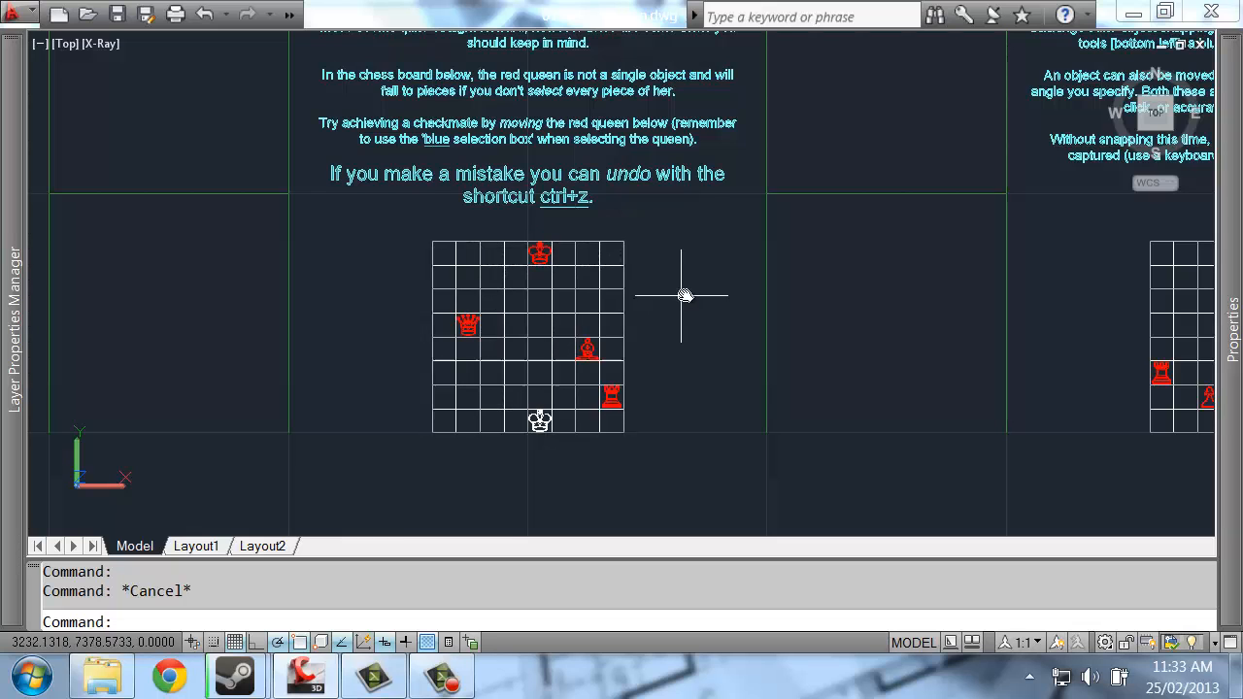
{"action": "scroll", "coordinate": [463, 304], "scroll_direction": "up", "scroll_amount": 5}
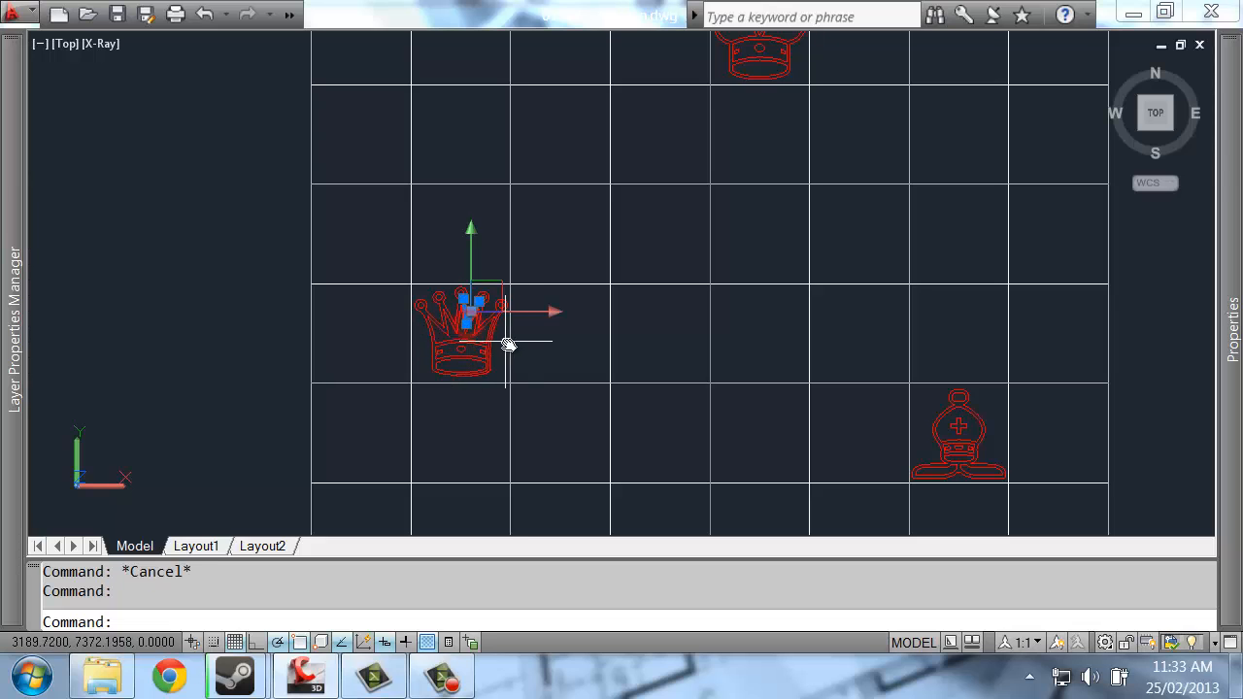
{"action": "type", "text": "m"}
{"action": "key", "text": "Return"}
{"action": "left_click", "coordinate": [509, 284]}
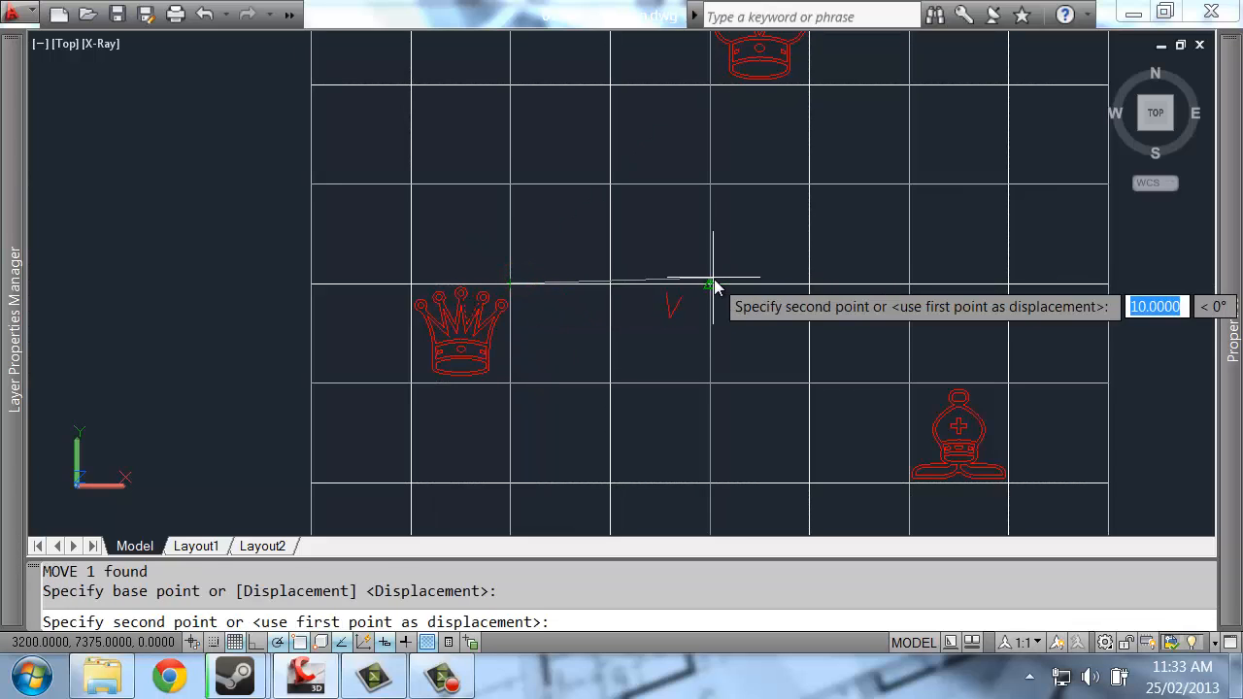
{"action": "left_click", "coordinate": [715, 284]}
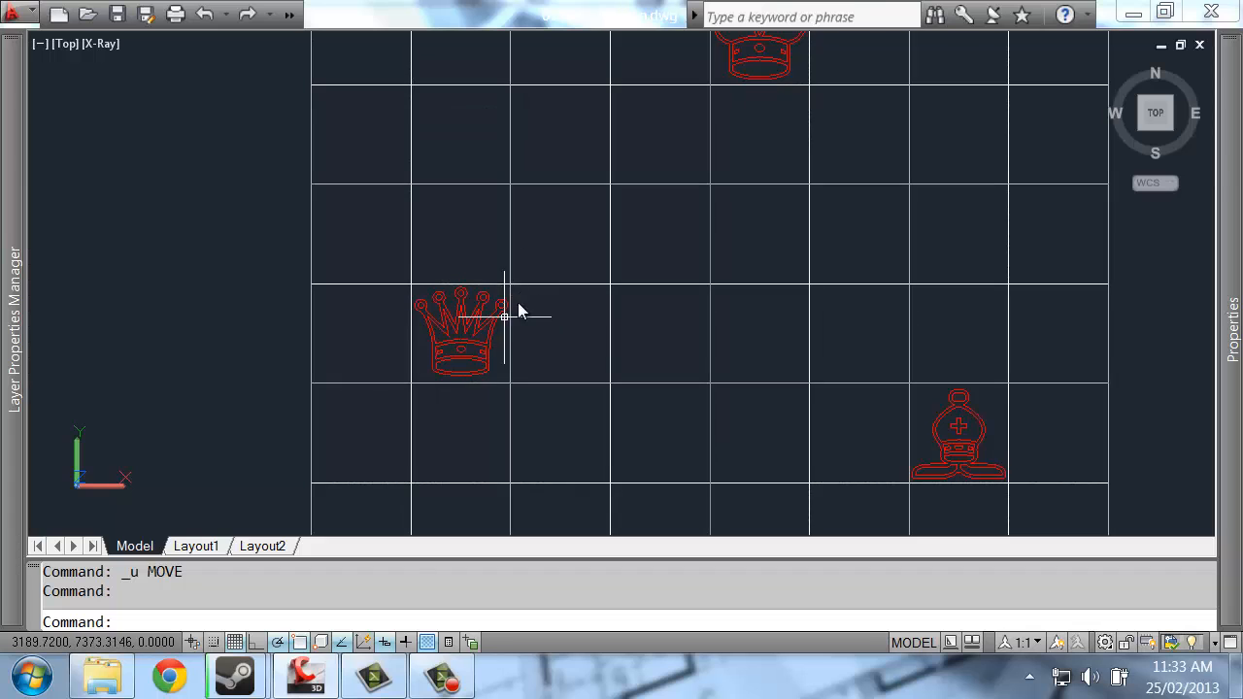
Select the red queen with a crossing selection box kept inside its square, and clear the selection.
{"action": "middle_click_drag", "start_coordinate": [520, 310], "coordinate": [547, 282]}
{"action": "left_click", "coordinate": [499, 267]}
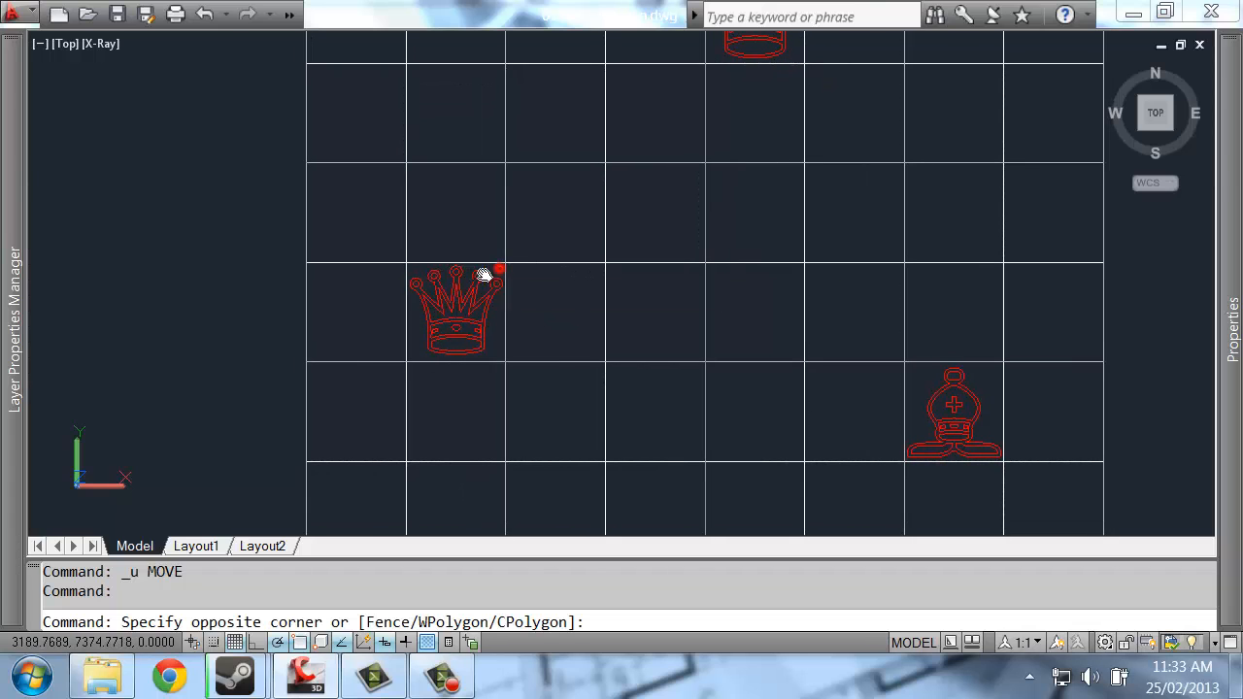
{"action": "left_click", "coordinate": [409, 361]}
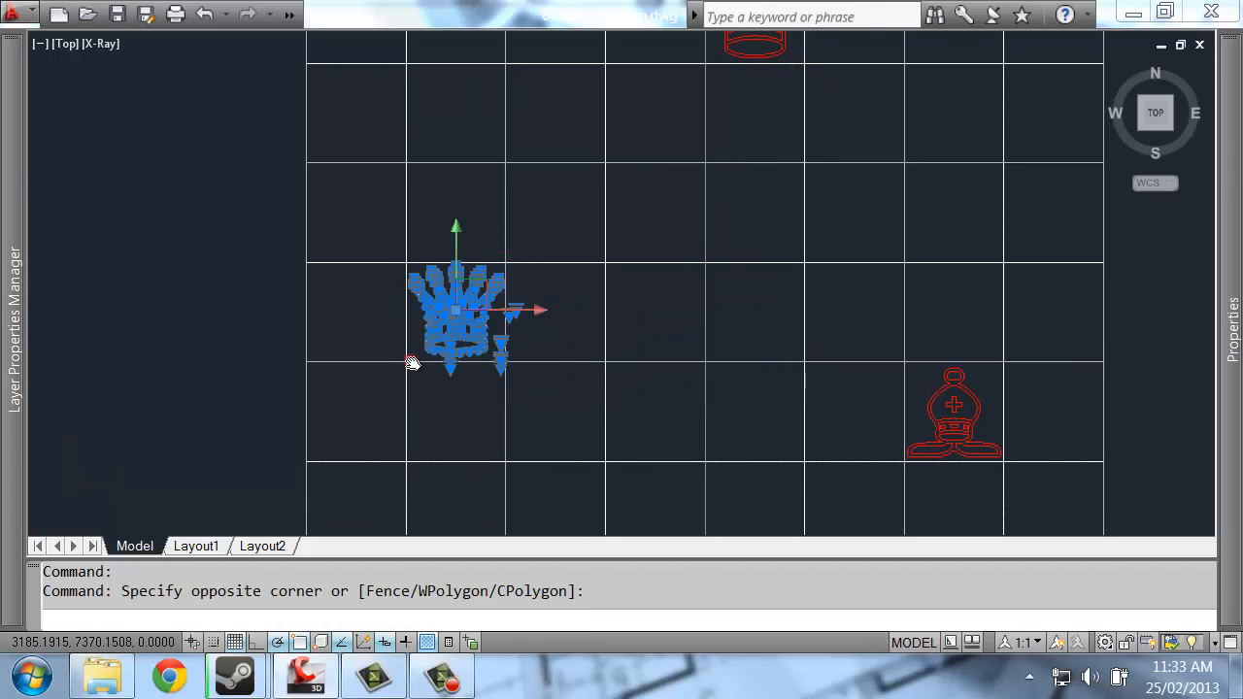
{"action": "key", "text": "Escape"}
Select the red queen together with the board using a larger crossing box, start moving them and cancel the move.
{"action": "left_click", "coordinate": [496, 277]}
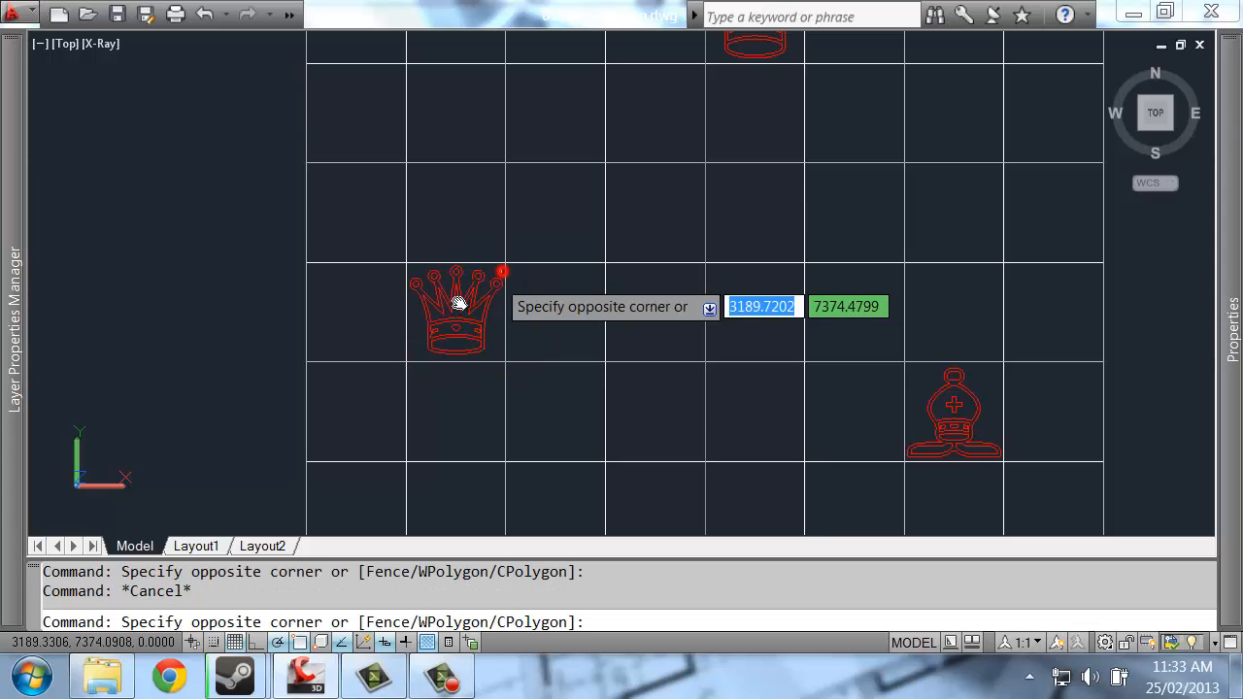
{"action": "left_click", "coordinate": [394, 372]}
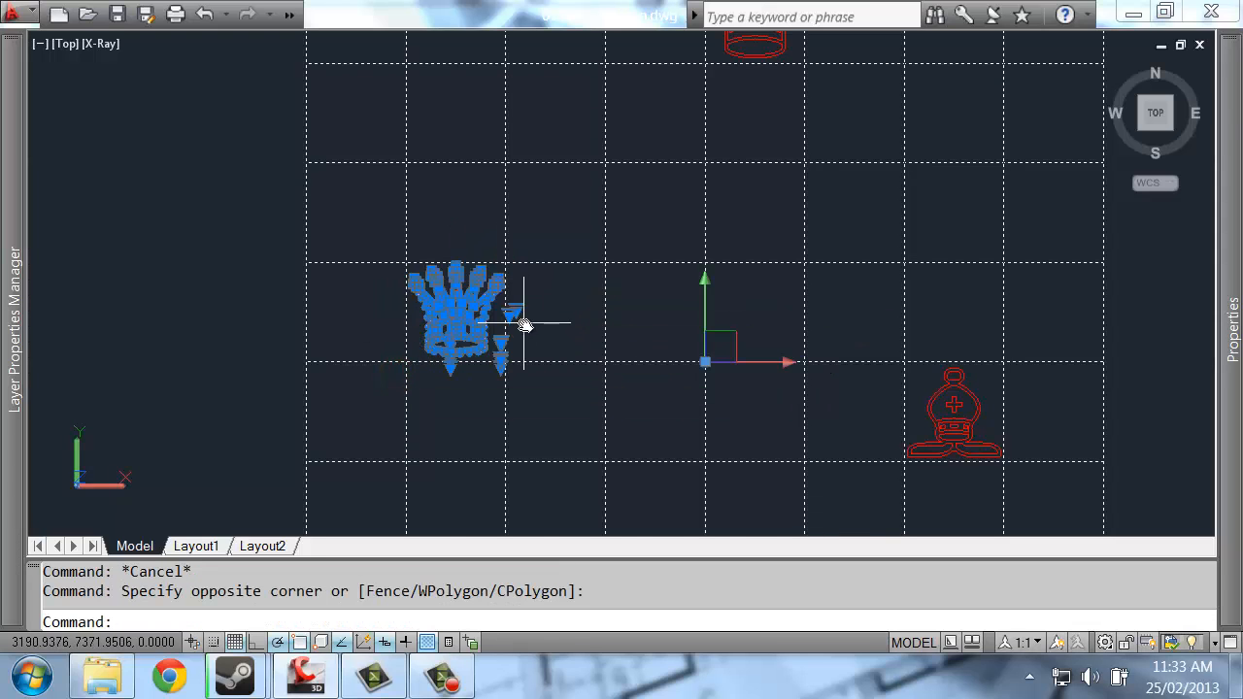
{"action": "scroll", "coordinate": [529, 324], "scroll_direction": "down", "scroll_amount": 2}
{"action": "type", "text": "m"}
{"action": "key", "text": "Return"}
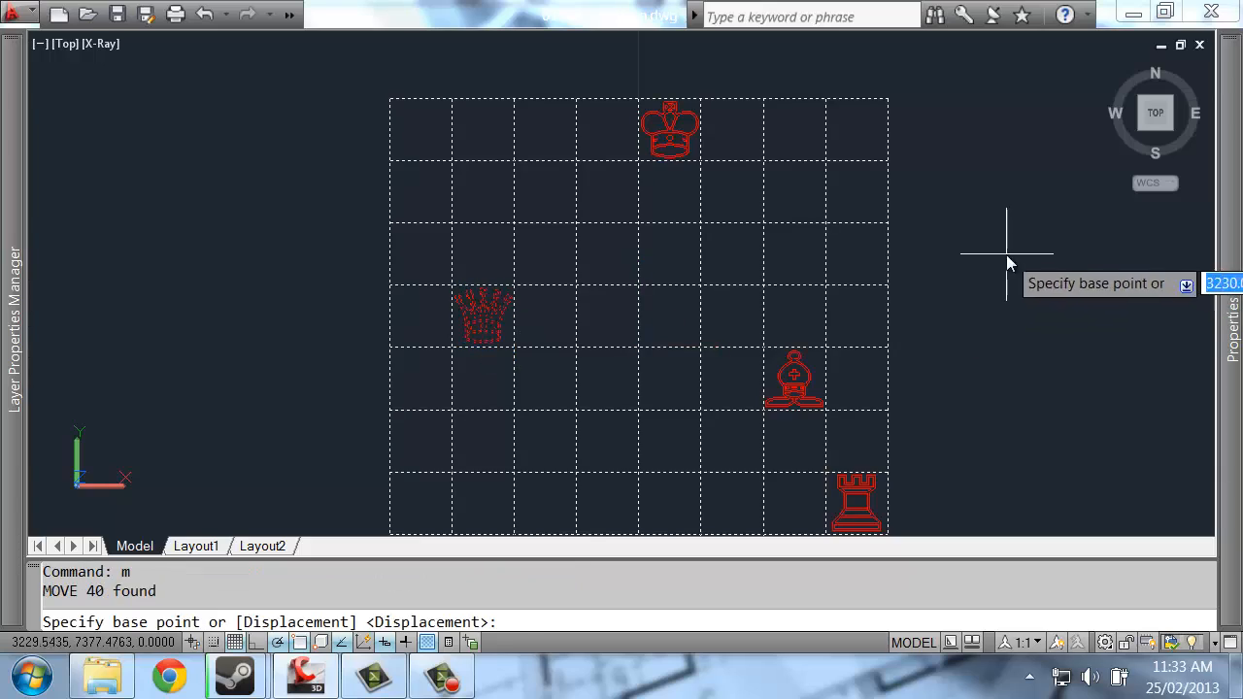
{"action": "left_click", "coordinate": [1007, 256]}
{"action": "key", "text": "Escape"}
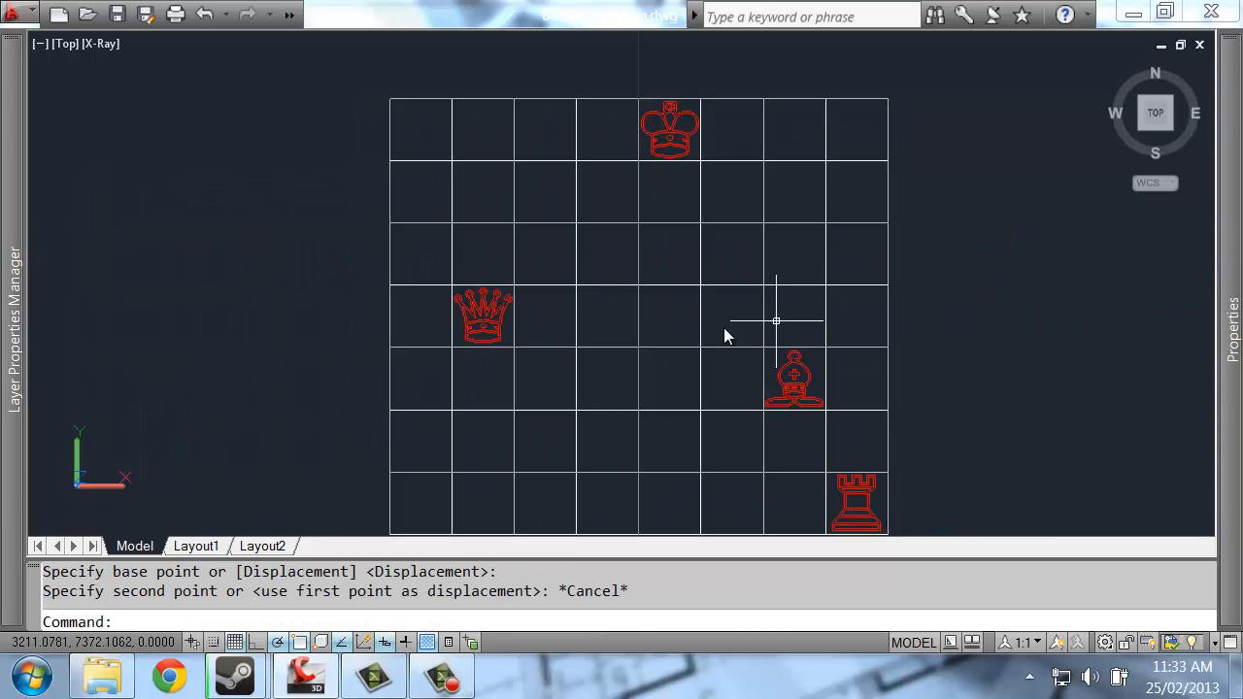
{"action": "key", "text": "Escape"}
Select every part of the red queen, without the board, using a blue window selection from upper left to lower right around it.
{"action": "scroll", "coordinate": [529, 335], "scroll_direction": "down", "scroll_amount": 3}
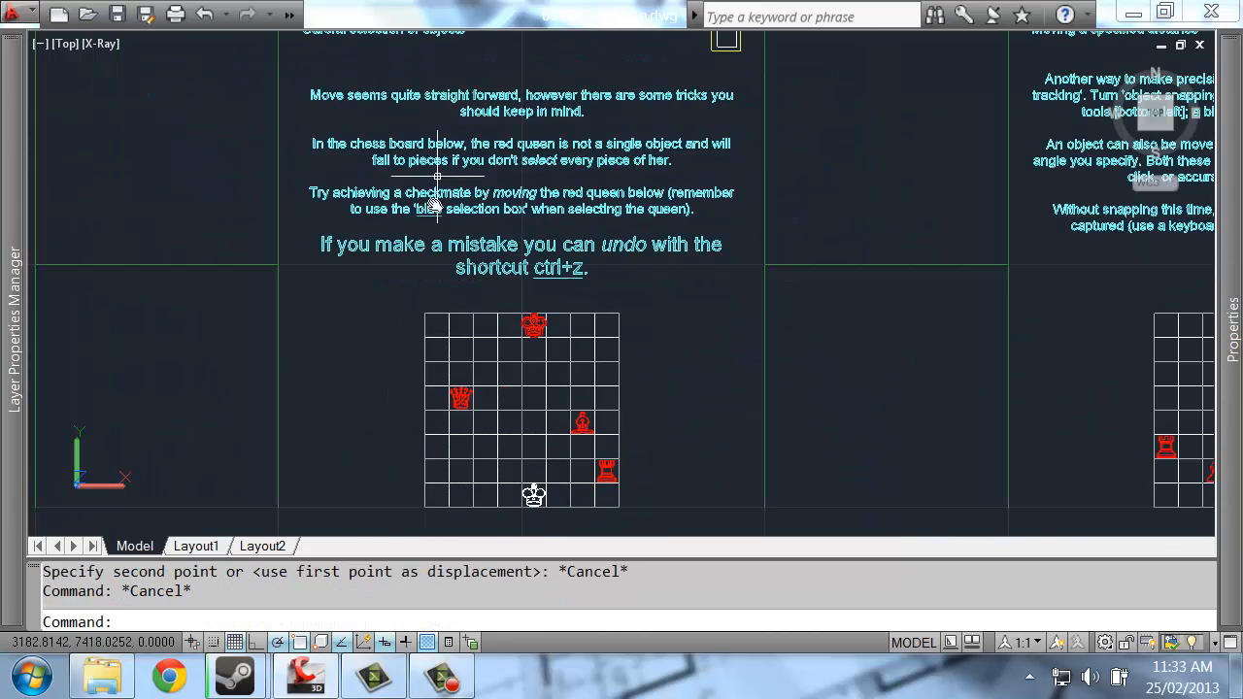
{"action": "scroll", "coordinate": [466, 300], "scroll_direction": "up", "scroll_amount": 4}
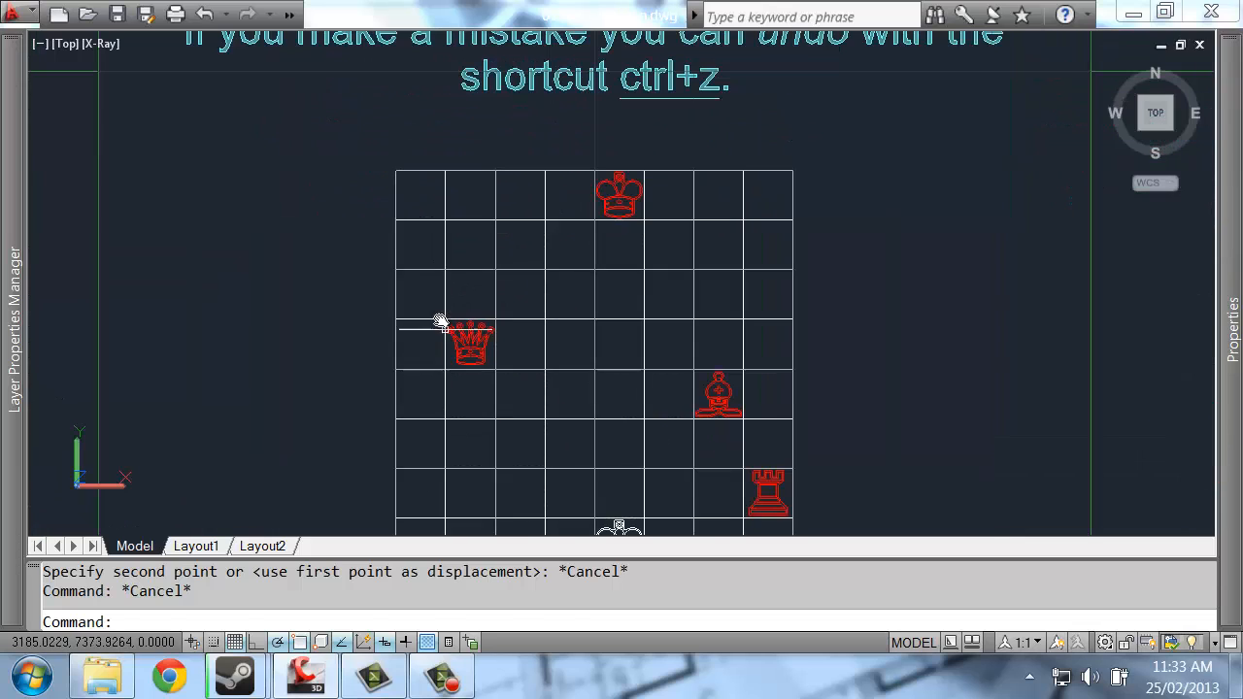
{"action": "left_click", "coordinate": [430, 304]}
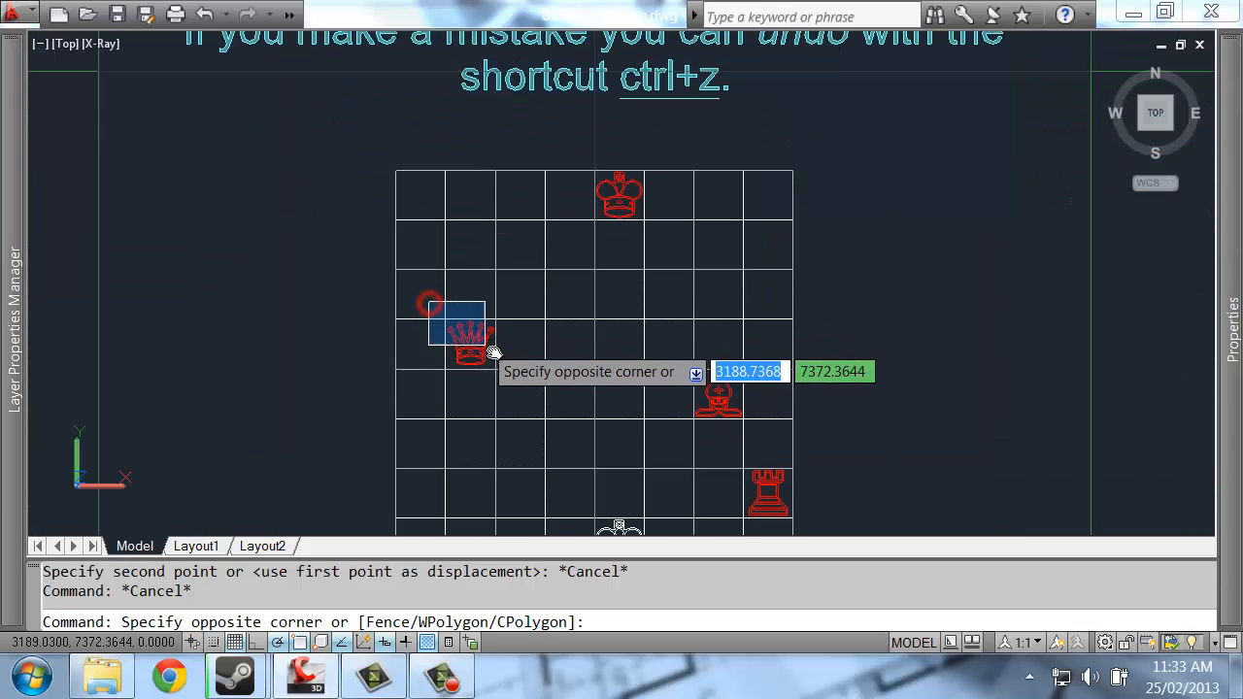
{"action": "left_click", "coordinate": [534, 392]}
{"action": "key", "text": "Escape"}
{"action": "left_click", "coordinate": [302, 230]}
{"action": "left_click", "coordinate": [544, 416]}
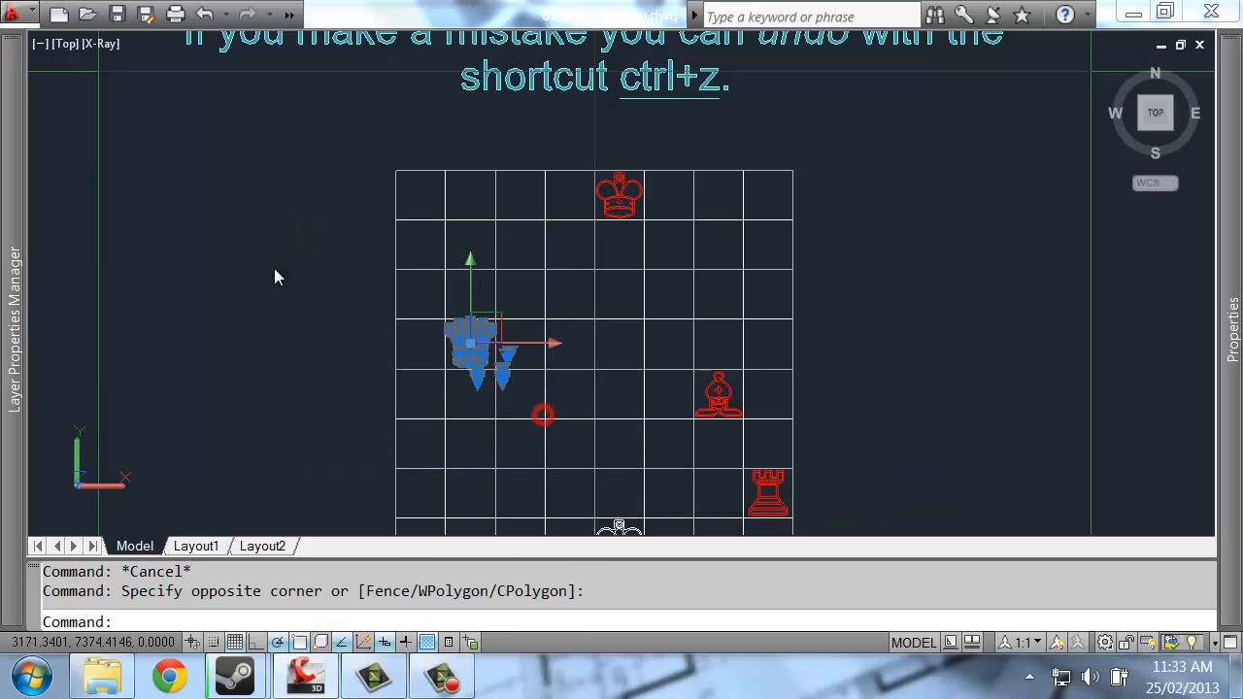
Repeat the blue window selection around the whole red queen several times, from upper left to lower right, without selecting the board.
{"action": "key", "text": "Escape"}
{"action": "left_click", "coordinate": [226, 171]}
{"action": "left_click", "coordinate": [618, 431]}
{"action": "key", "text": "Escape"}
{"action": "left_click", "coordinate": [339, 282]}
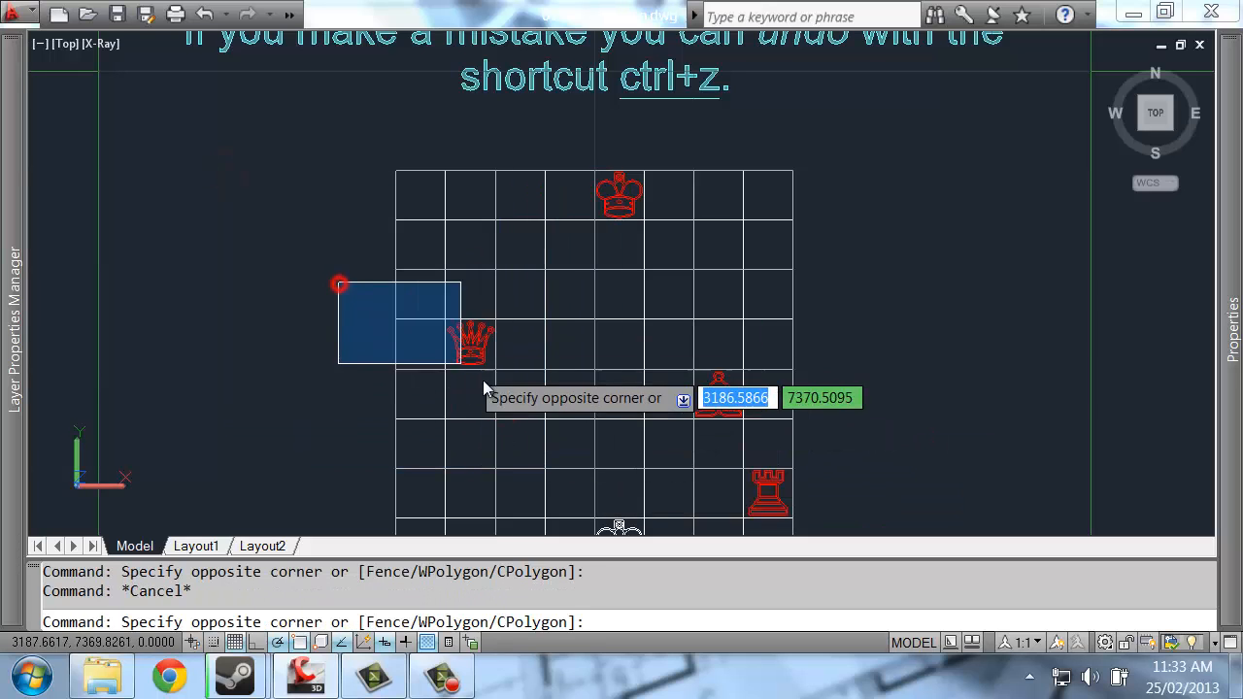
{"action": "left_click", "coordinate": [535, 416]}
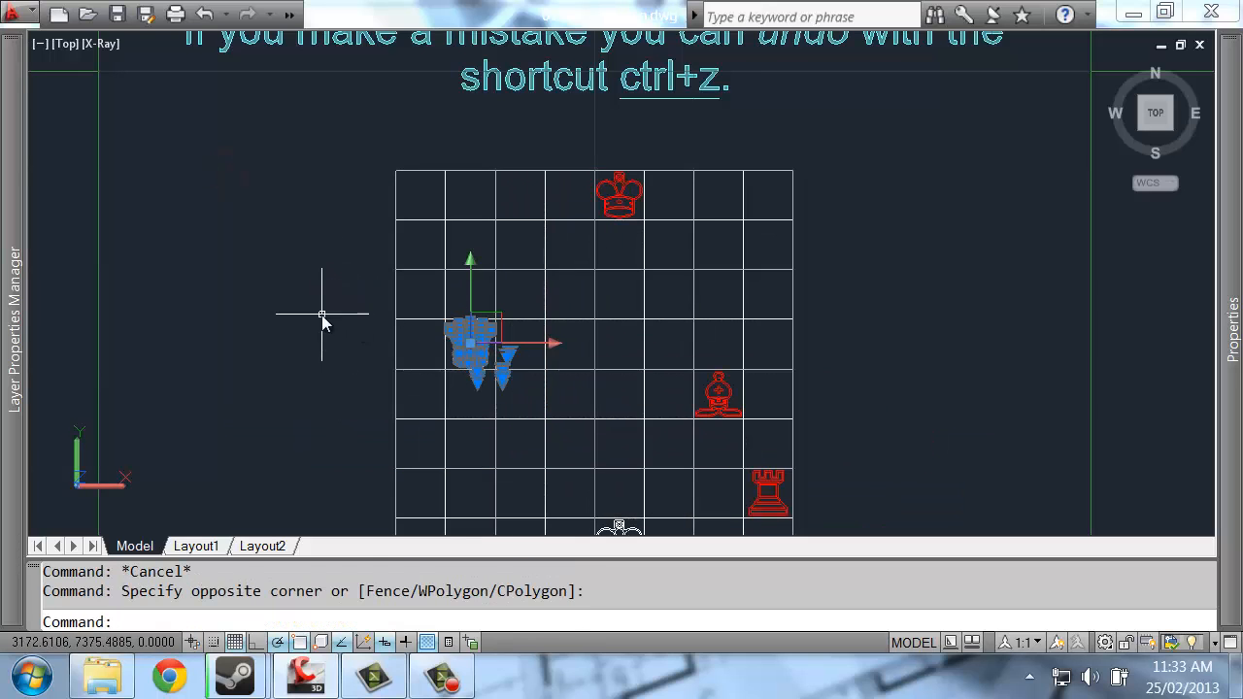
{"action": "left_click", "coordinate": [341, 291]}
{"action": "left_click", "coordinate": [563, 405]}
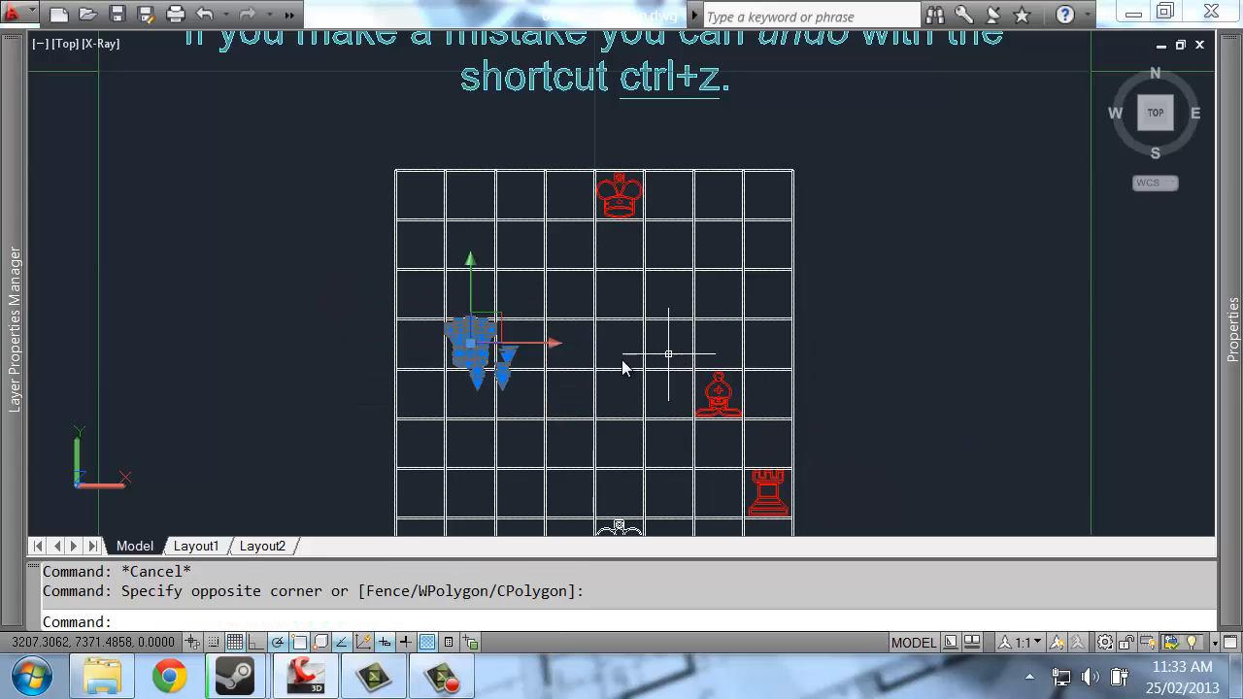
Start Move with the queen preselected, then window-select the queen within a restarted Move command, cancelling both attempts.
{"action": "type", "text": "m"}
{"action": "key", "text": "Return"}
{"action": "middle_click_drag", "start_coordinate": [424, 382], "coordinate": [384, 332]}
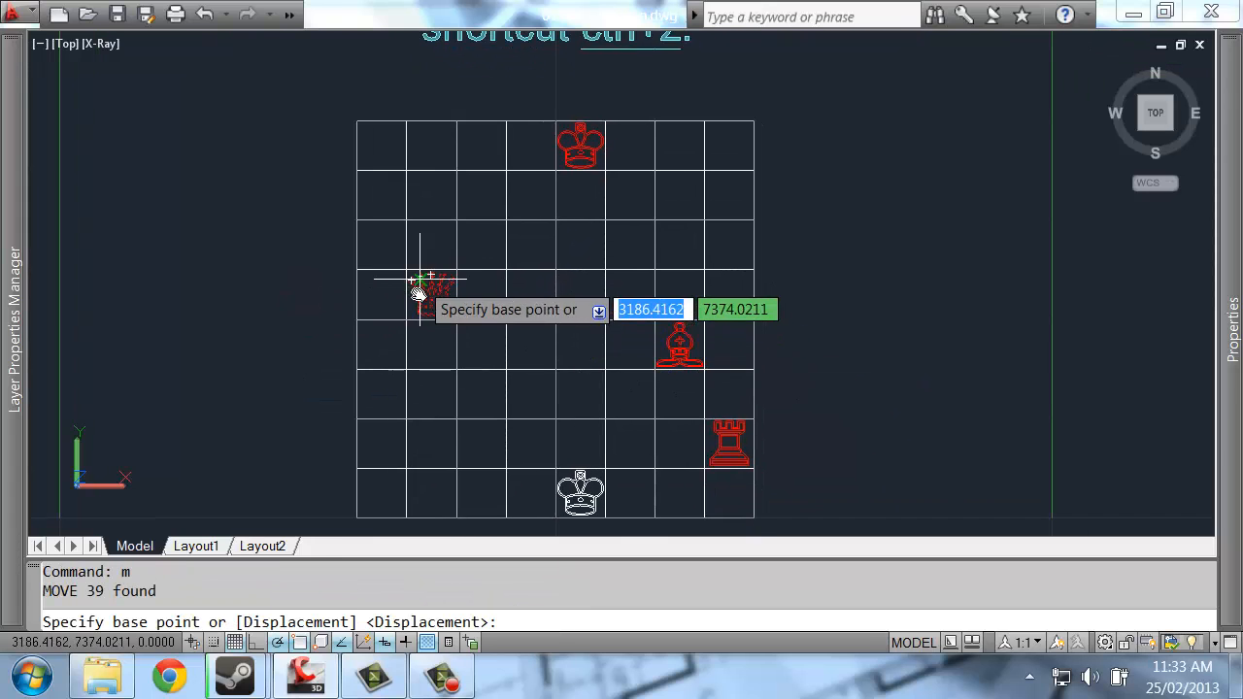
{"action": "key", "text": "Escape"}
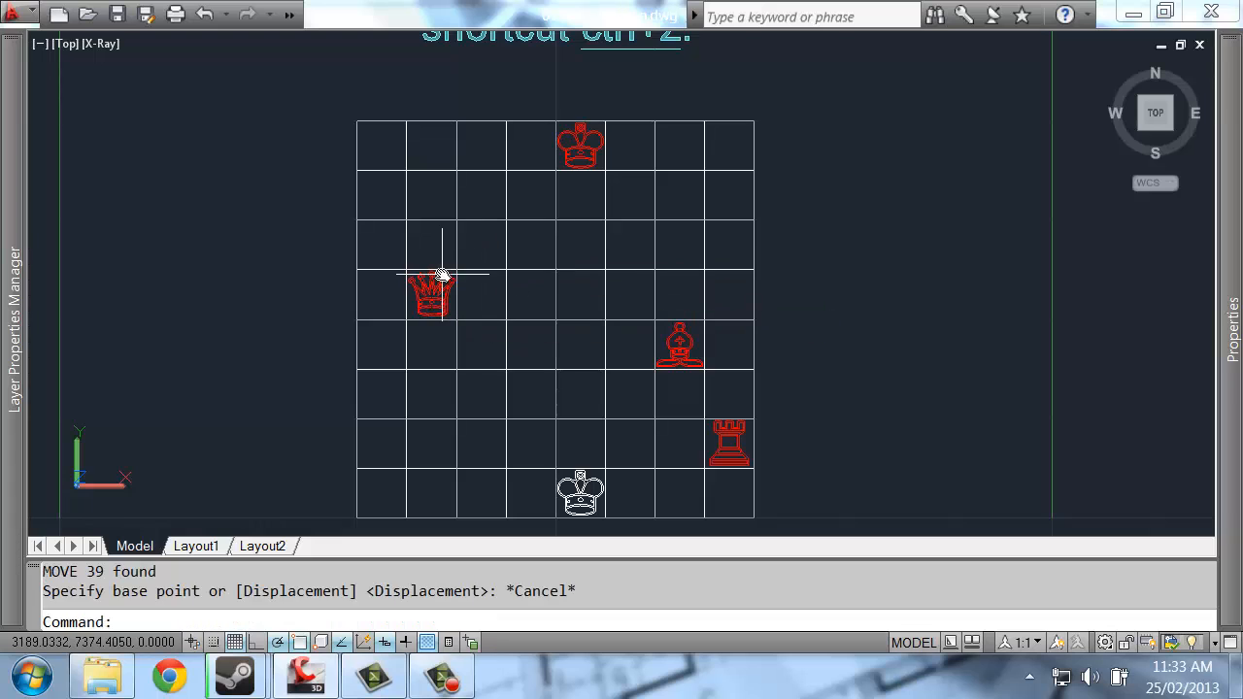
{"action": "type", "text": "m"}
{"action": "key", "text": "Return"}
{"action": "left_click", "coordinate": [324, 239]}
{"action": "left_click", "coordinate": [512, 365]}
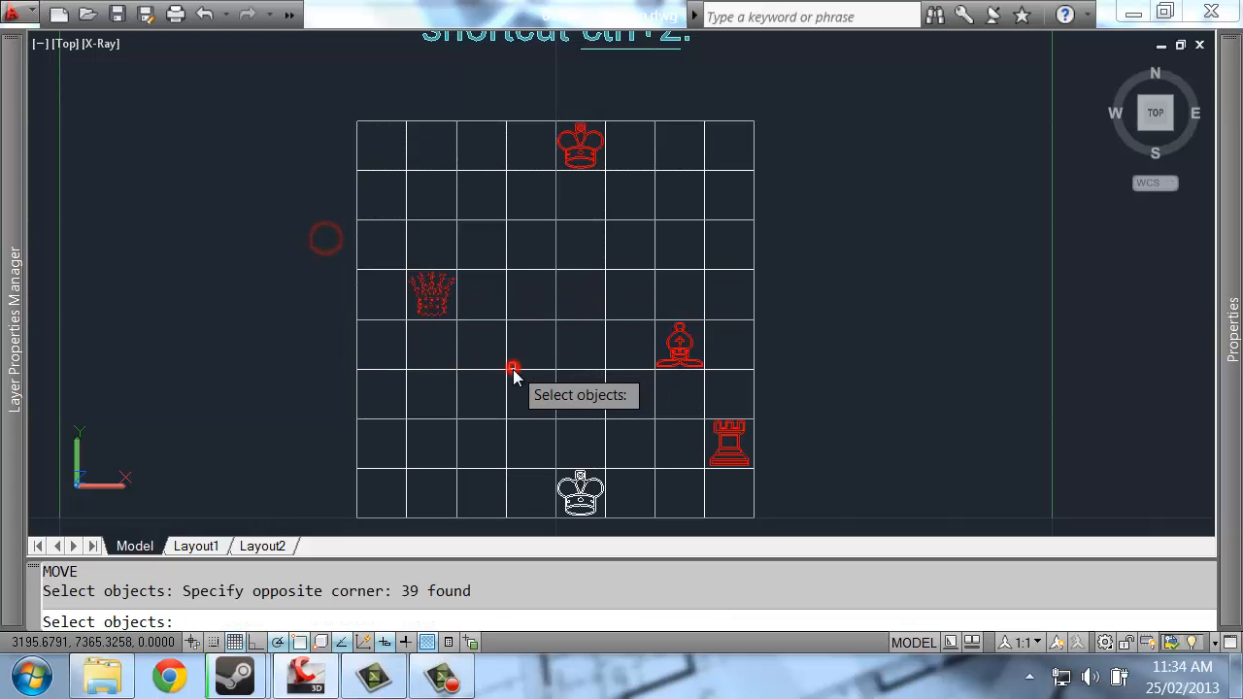
{"action": "key", "text": "Escape"}
Move the whole red queen from its square's top-right corner to the same corner of the square above the white king, and undo the move.
{"action": "left_click", "coordinate": [298, 224]}
{"action": "left_click", "coordinate": [489, 346]}
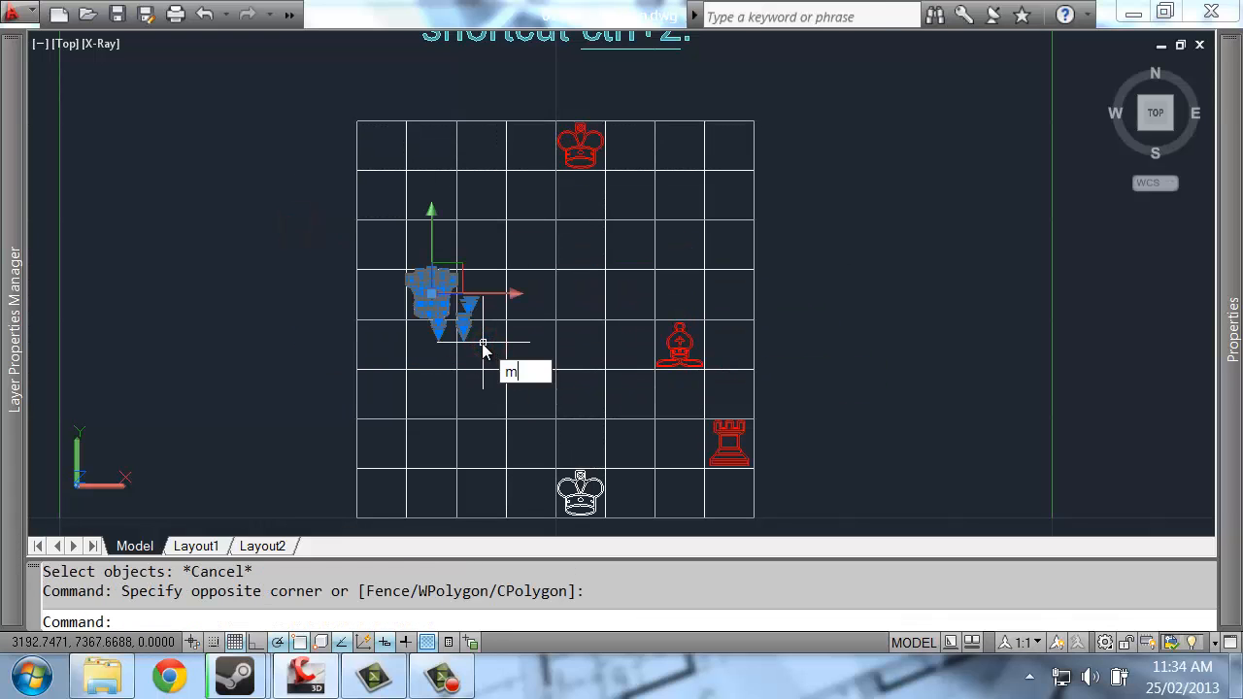
{"action": "key", "text": "Return"}
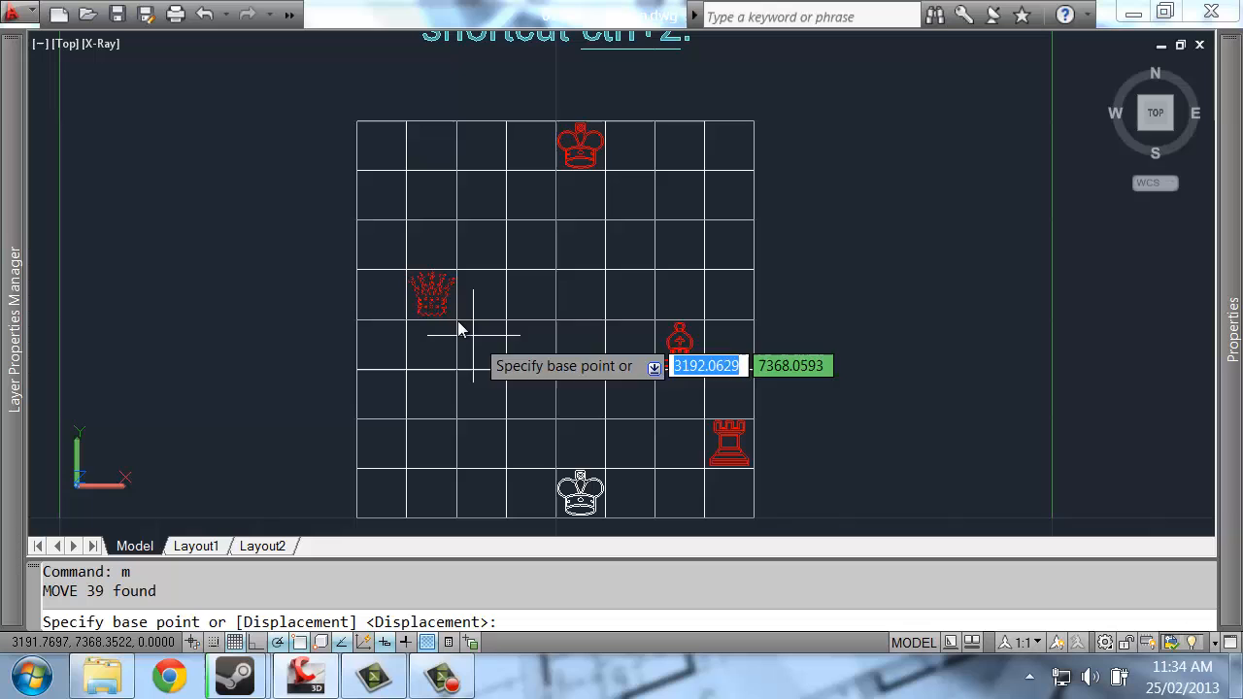
{"action": "left_click", "coordinate": [456, 273]}
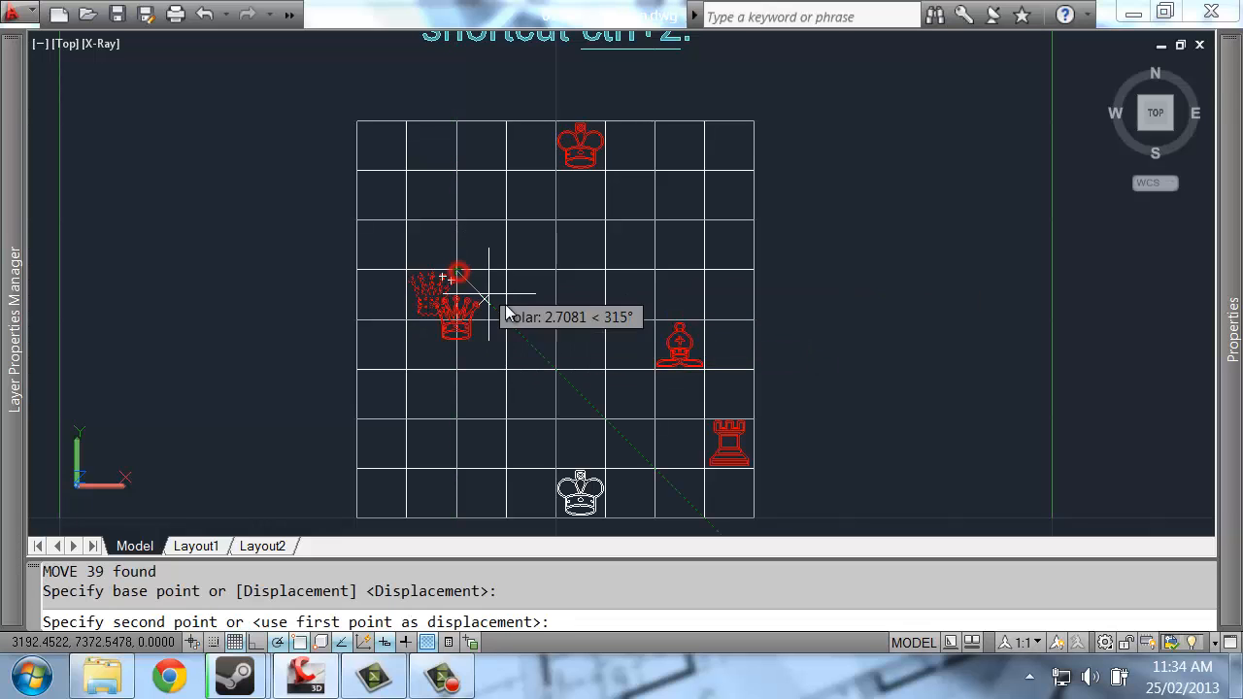
{"action": "left_click", "coordinate": [606, 421]}
{"action": "scroll", "coordinate": [615, 436], "scroll_direction": "down", "scroll_amount": 5}
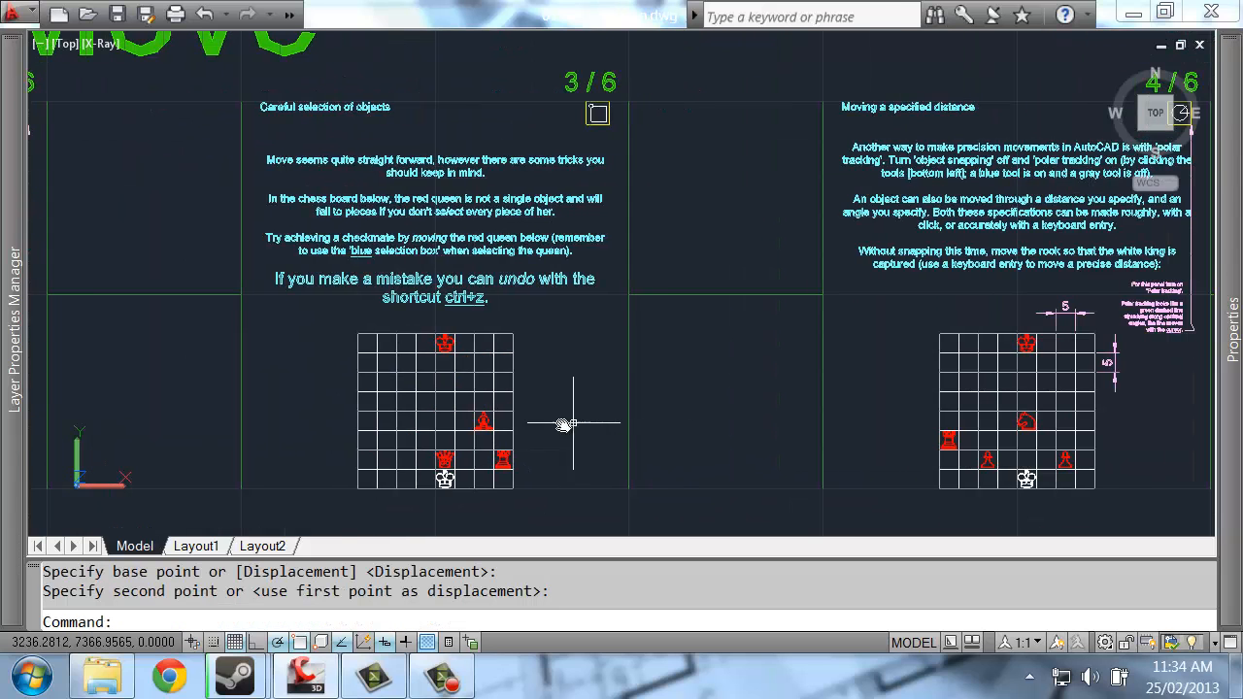
{"action": "middle_click_drag", "start_coordinate": [573, 424], "coordinate": [577, 341]}
{"action": "scroll", "coordinate": [458, 363], "scroll_direction": "up", "scroll_amount": 2}
{"action": "scroll", "coordinate": [380, 350], "scroll_direction": "up", "scroll_amount": 3}
{"action": "key", "text": "ctrl+z"}
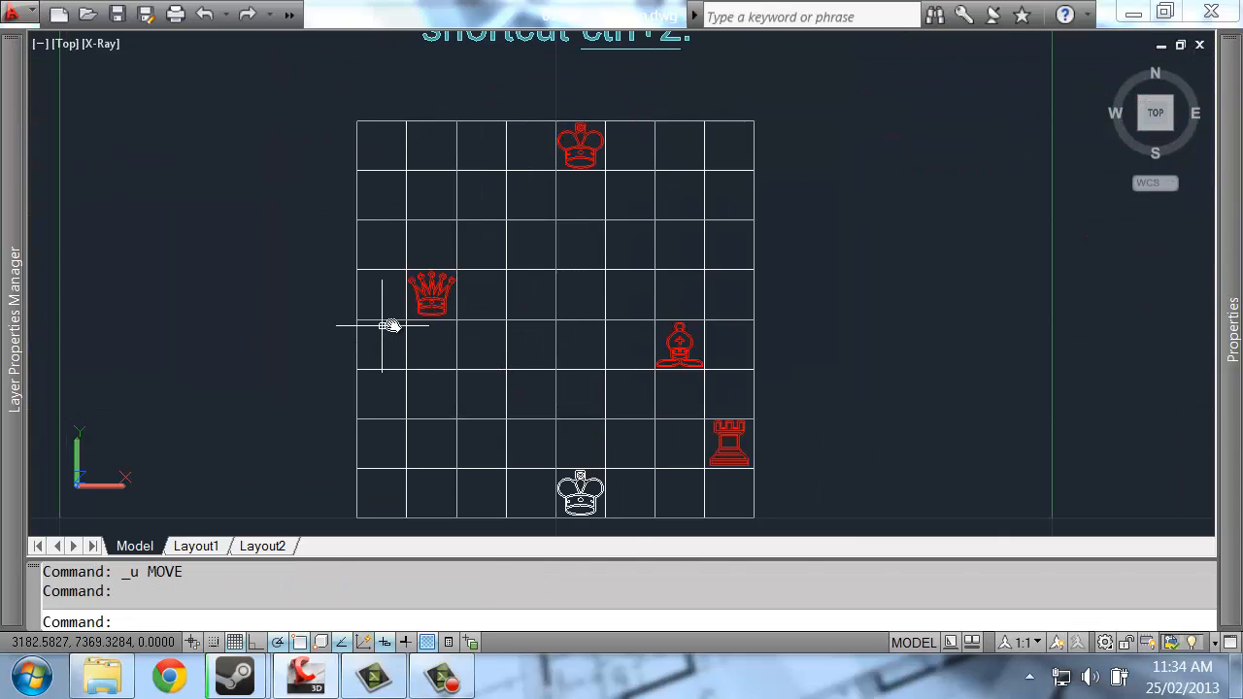
Try to move only individually picked parts of the red queen from its square's bottom-right corner, and abandon the move.
{"action": "left_click", "coordinate": [440, 283]}
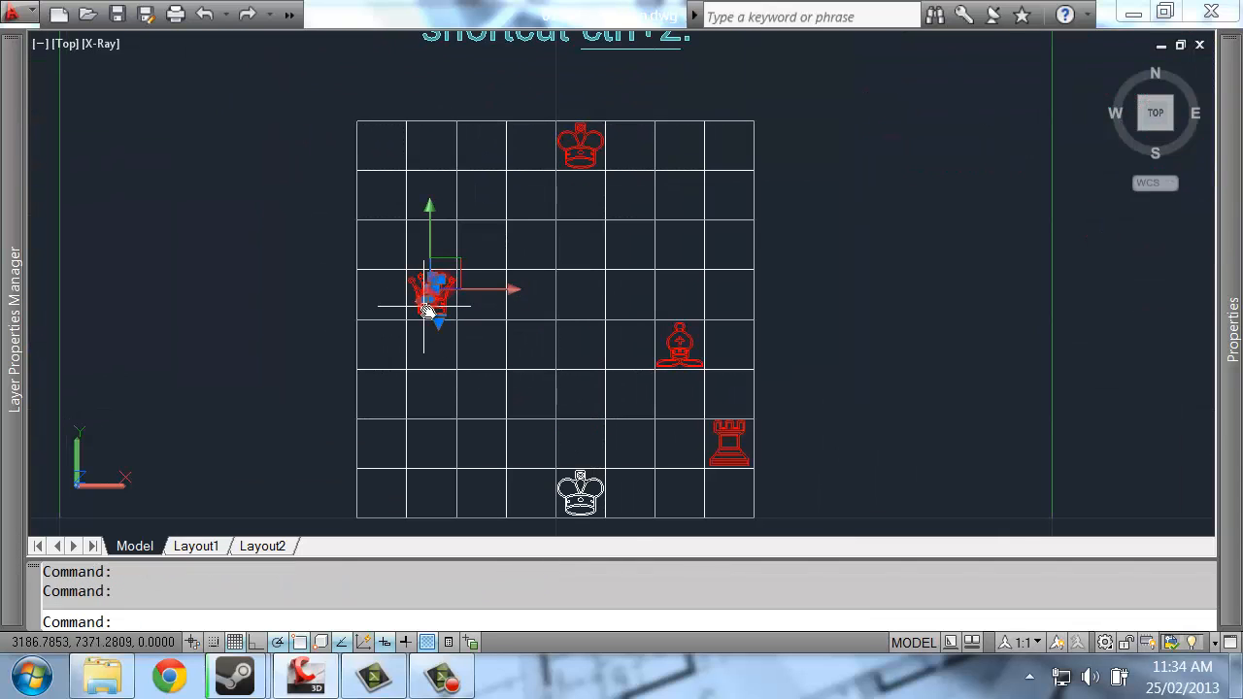
{"action": "type", "text": "m"}
{"action": "key", "text": "Return"}
{"action": "left_click", "coordinate": [459, 323]}
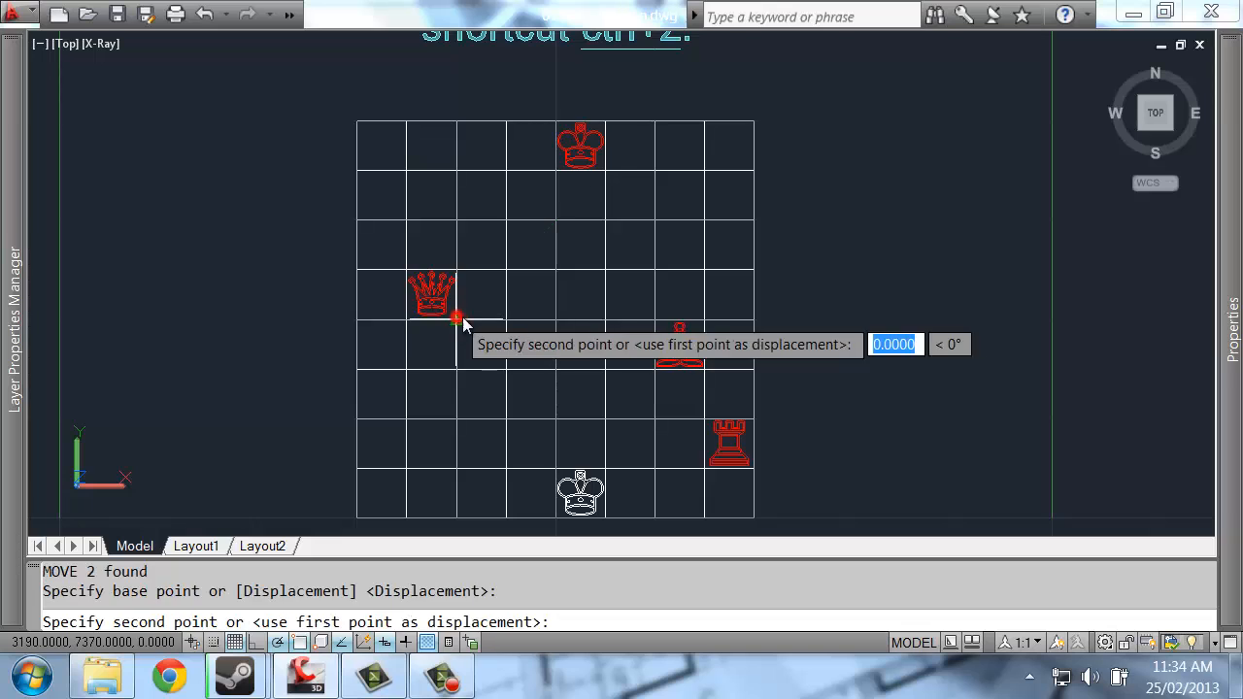
{"action": "key", "text": "Escape"}
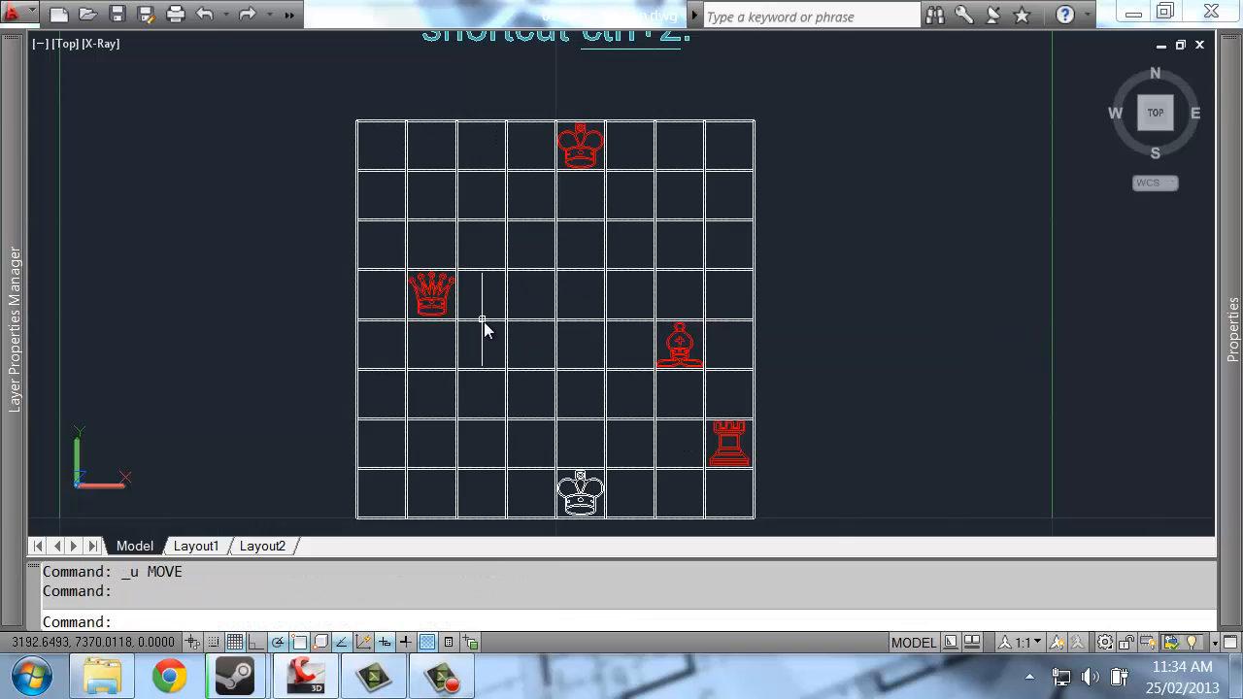
Examine panel 4/6 on moving a specified distance, including the polar tracking note and the chess board's dimensions.
{"action": "scroll", "coordinate": [484, 324], "scroll_direction": "down", "scroll_amount": 2}
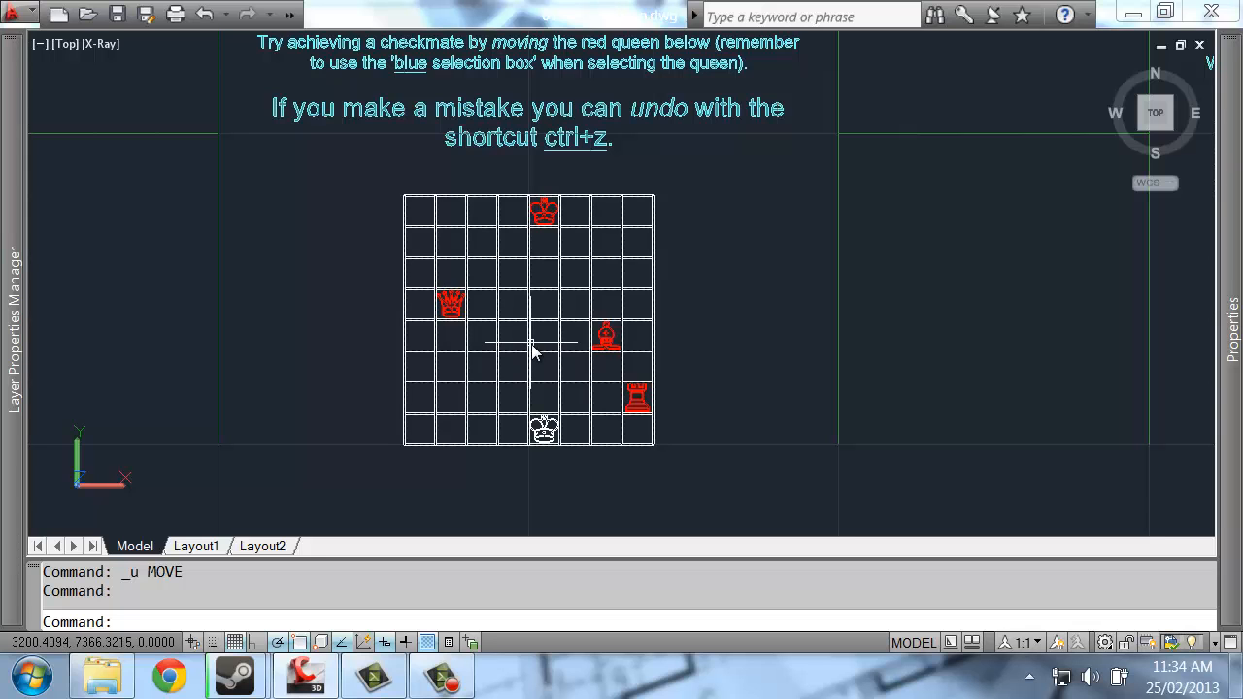
{"action": "mouse_move", "coordinate": [782, 283]}
{"action": "middle_mouse_down"}
{"action": "mouse_move", "coordinate": [658, 309]}
{"action": "mouse_move", "coordinate": [560, 413]}
{"action": "mouse_move", "coordinate": [576, 402]}
{"action": "middle_mouse_up"}
{"action": "scroll", "coordinate": [559, 412], "scroll_direction": "down", "scroll_amount": 2}
{"action": "middle_click_drag", "start_coordinate": [688, 399], "coordinate": [565, 395]}
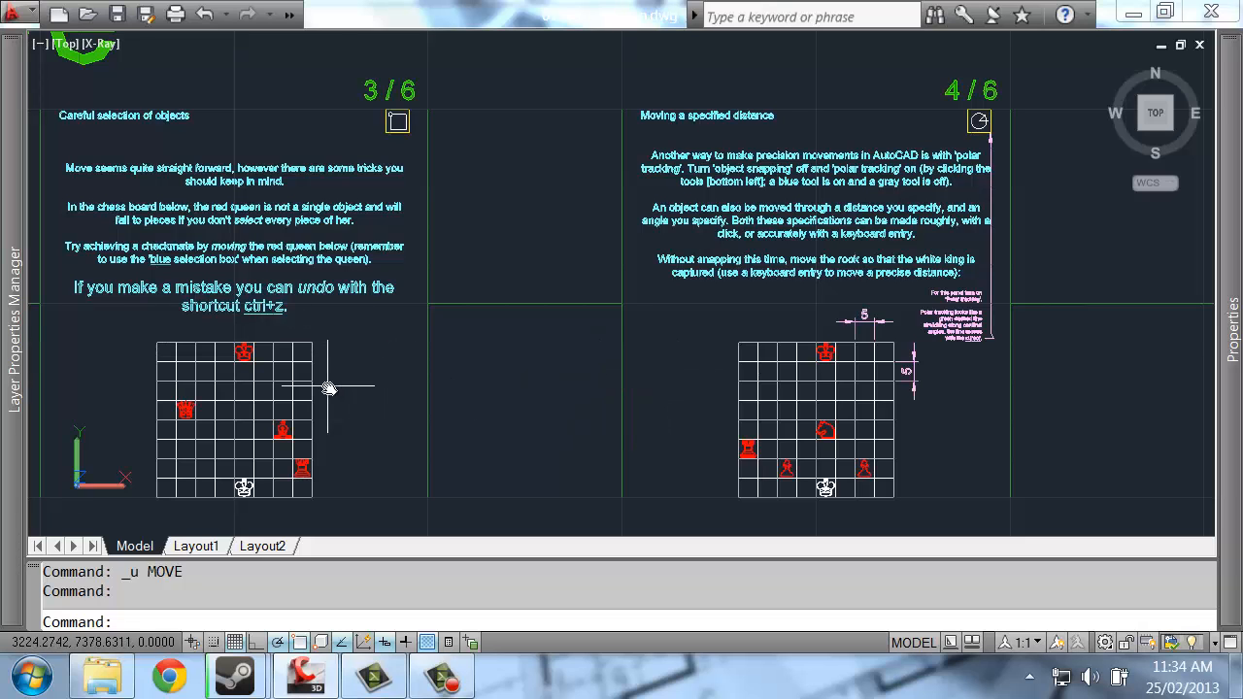
{"action": "mouse_move", "coordinate": [700, 334]}
{"action": "middle_mouse_down"}
{"action": "mouse_move", "coordinate": [605, 305]}
{"action": "mouse_move", "coordinate": [560, 264]}
{"action": "mouse_move", "coordinate": [495, 290]}
{"action": "mouse_move", "coordinate": [477, 231]}
{"action": "mouse_move", "coordinate": [488, 249]}
{"action": "middle_mouse_up"}
{"action": "scroll", "coordinate": [517, 303], "scroll_direction": "up", "scroll_amount": 2}
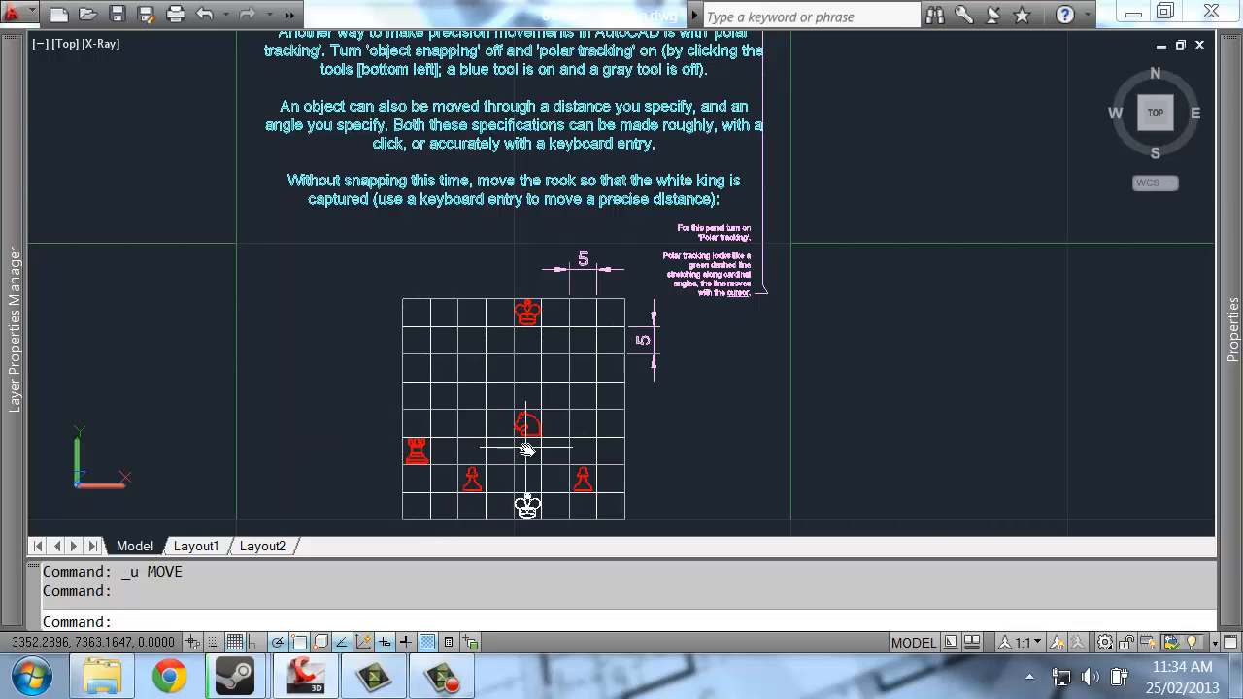
{"action": "middle_click_drag", "start_coordinate": [688, 356], "coordinate": [677, 390]}
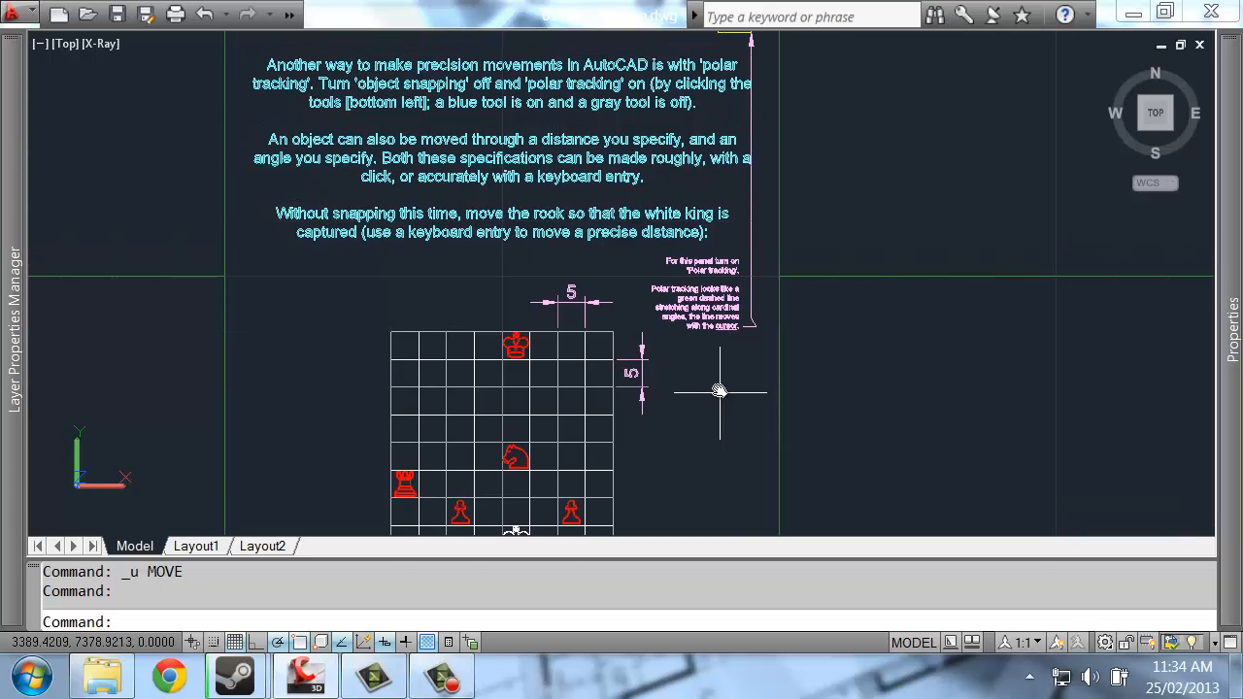
{"action": "scroll", "coordinate": [719, 390], "scroll_direction": "down", "scroll_amount": 1}
{"action": "scroll", "coordinate": [602, 350], "scroll_direction": "up", "scroll_amount": 4}
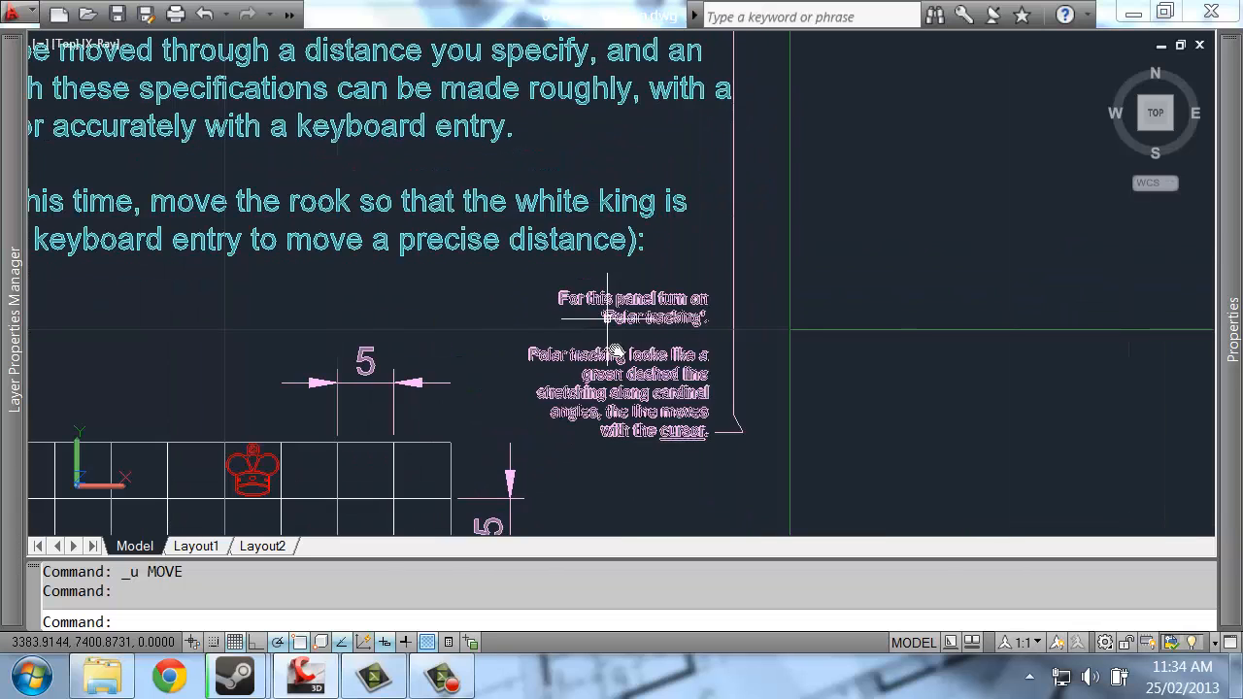
{"action": "scroll", "coordinate": [614, 352], "scroll_direction": "down", "scroll_amount": 4}
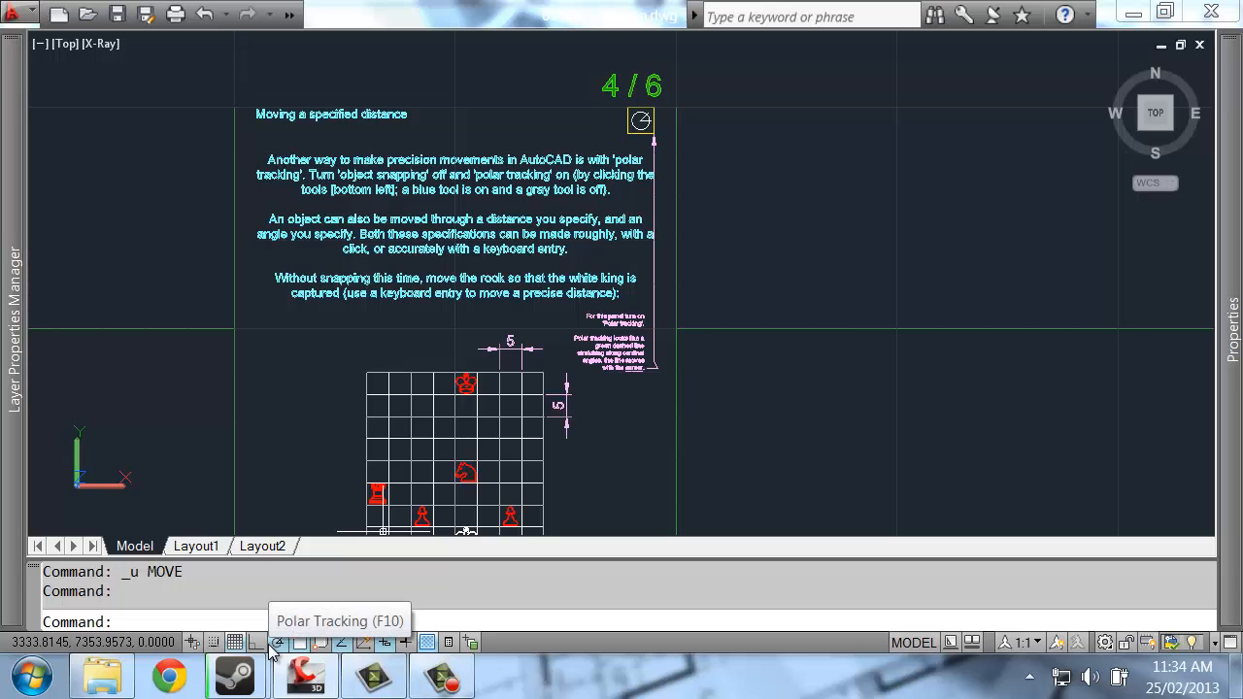
{"action": "middle_click_drag", "start_coordinate": [647, 437], "coordinate": [633, 347]}
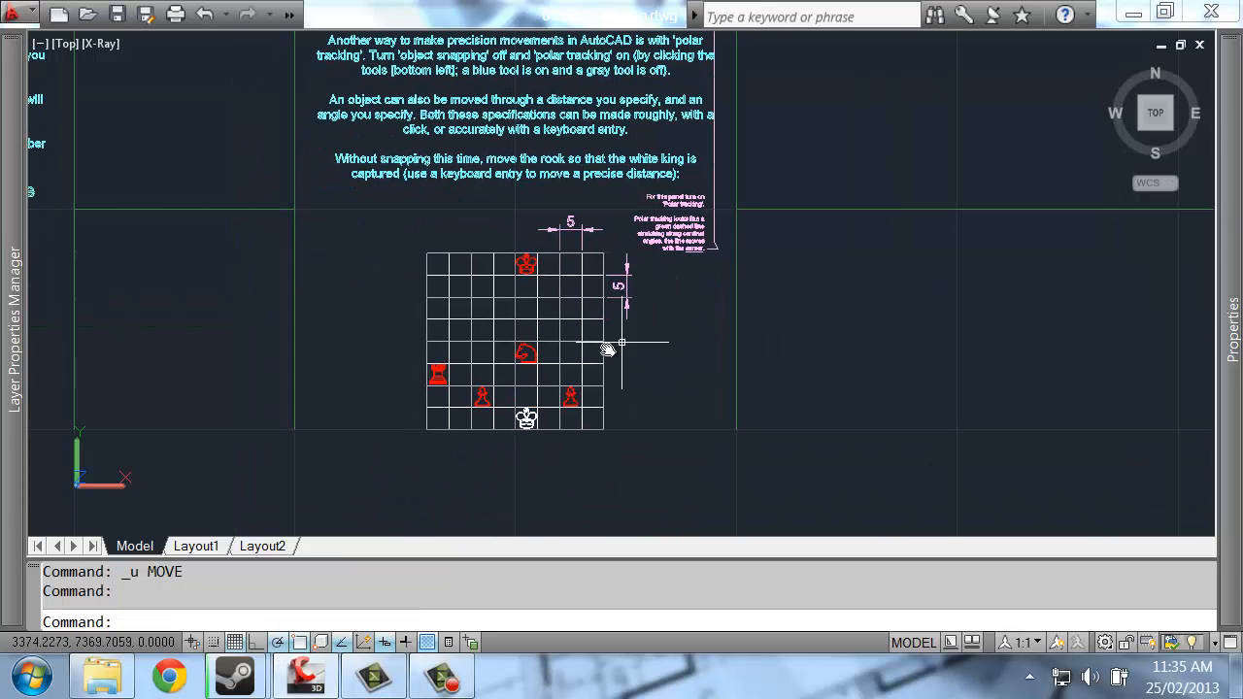
{"action": "scroll", "coordinate": [641, 296], "scroll_direction": "up", "scroll_amount": 2}
{"action": "middle_click_drag", "start_coordinate": [641, 296], "coordinate": [724, 275]}
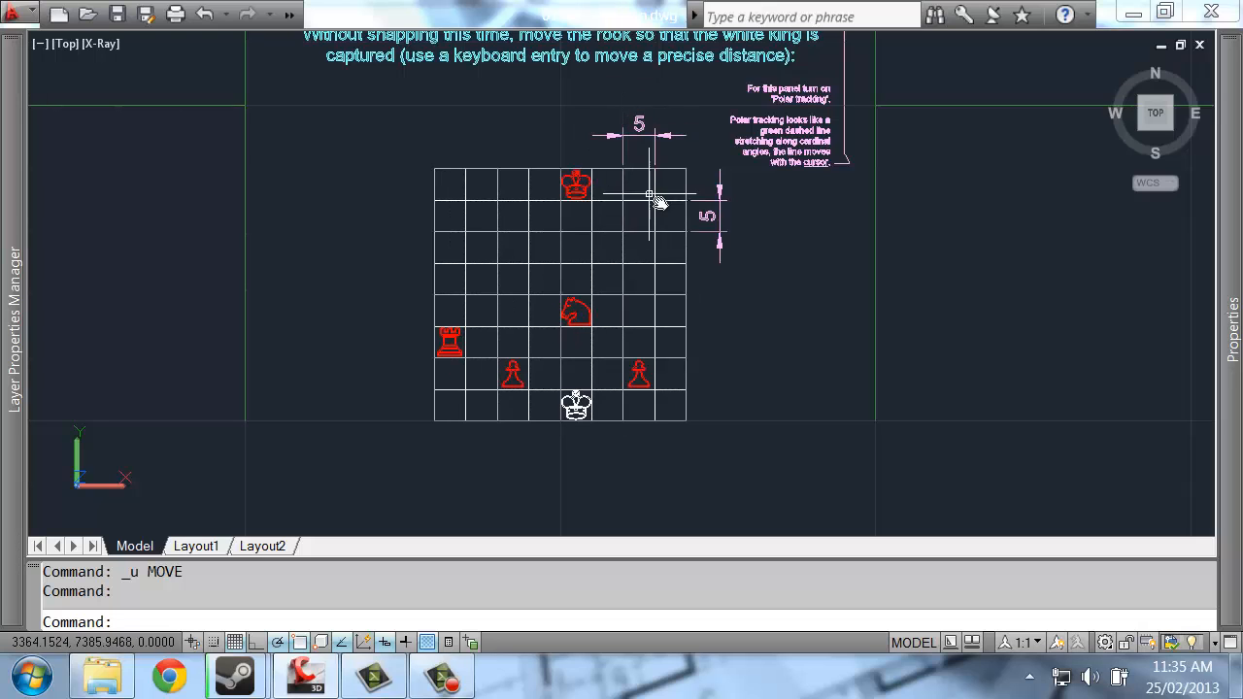
Start moving the red rook in panel 4/6 and turn object snapping off.
{"action": "middle_click_drag", "start_coordinate": [678, 402], "coordinate": [670, 356]}
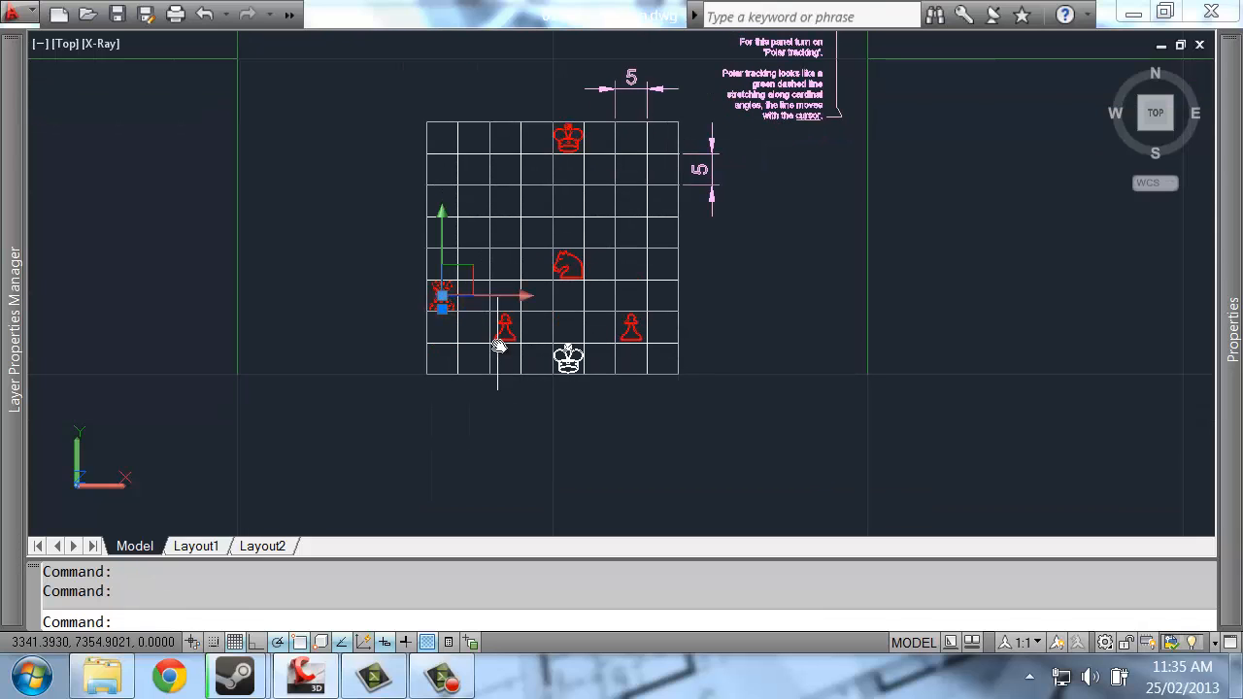
{"action": "type", "text": "m"}
{"action": "key", "text": "Return"}
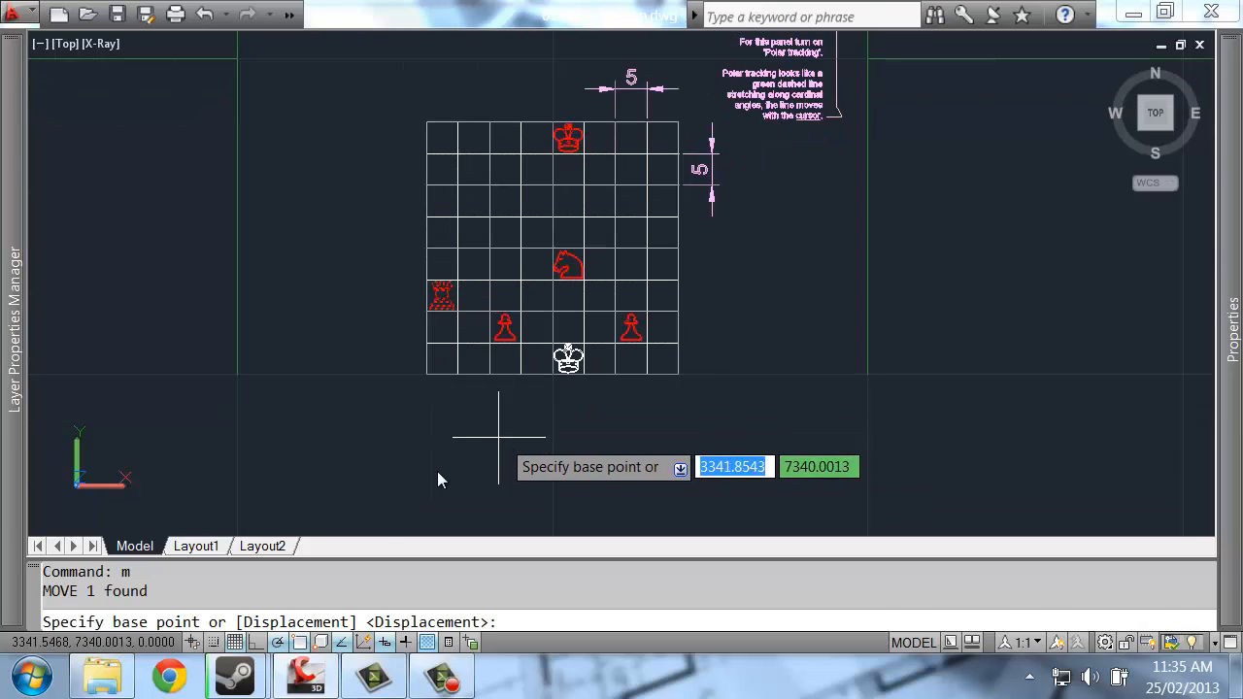
{"action": "left_click", "coordinate": [296, 644]}
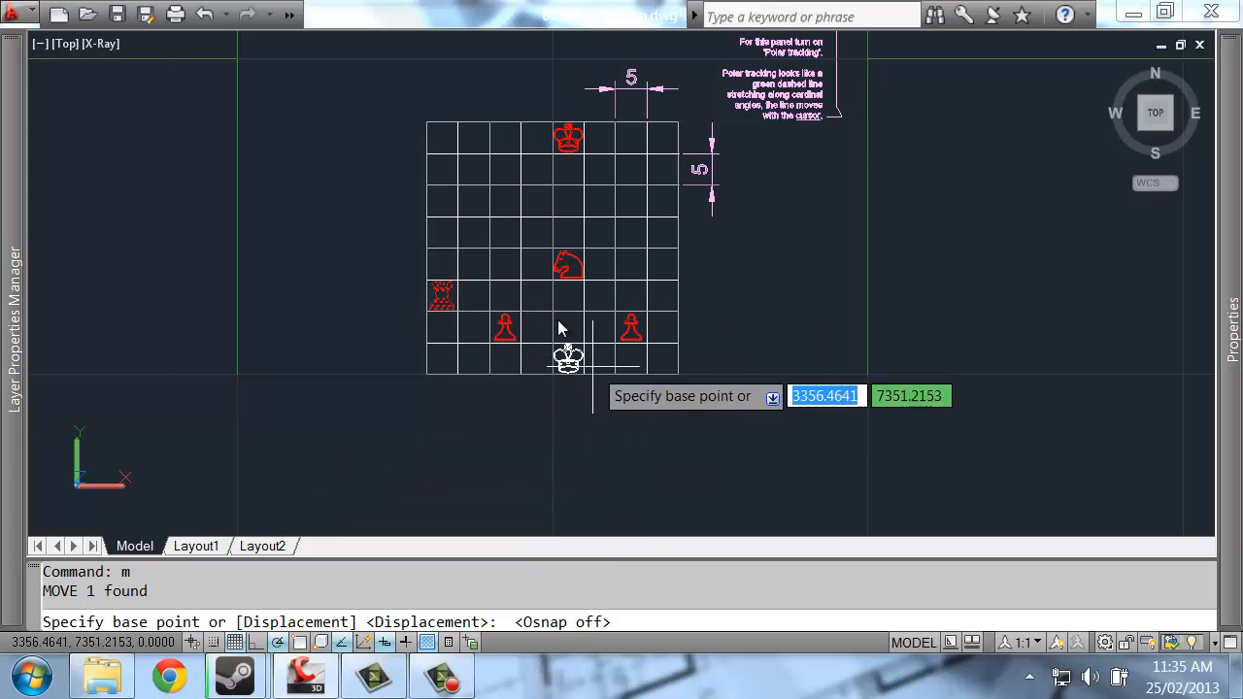
Move the rook roughly 20.6 units right along the 0° polar tracking line from a free base point below the board, and undo the move.
{"action": "left_click", "coordinate": [442, 430]}
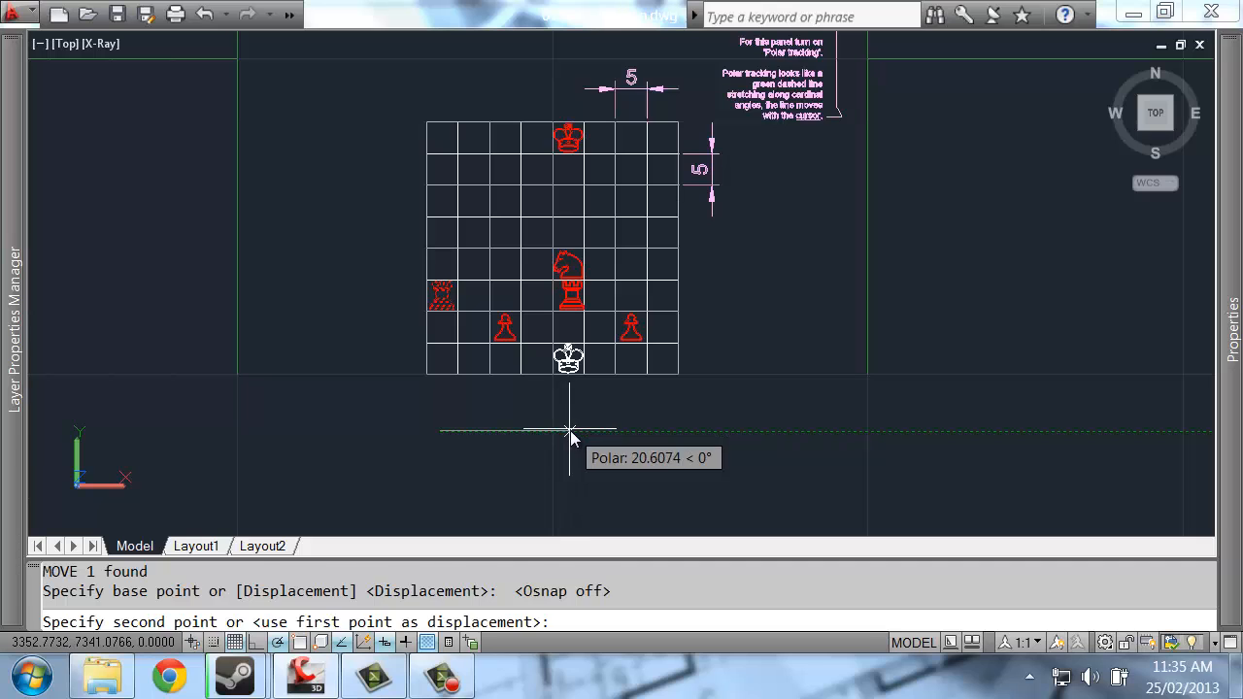
{"action": "left_click", "coordinate": [572, 431]}
{"action": "scroll", "coordinate": [574, 323], "scroll_direction": "up", "scroll_amount": 3}
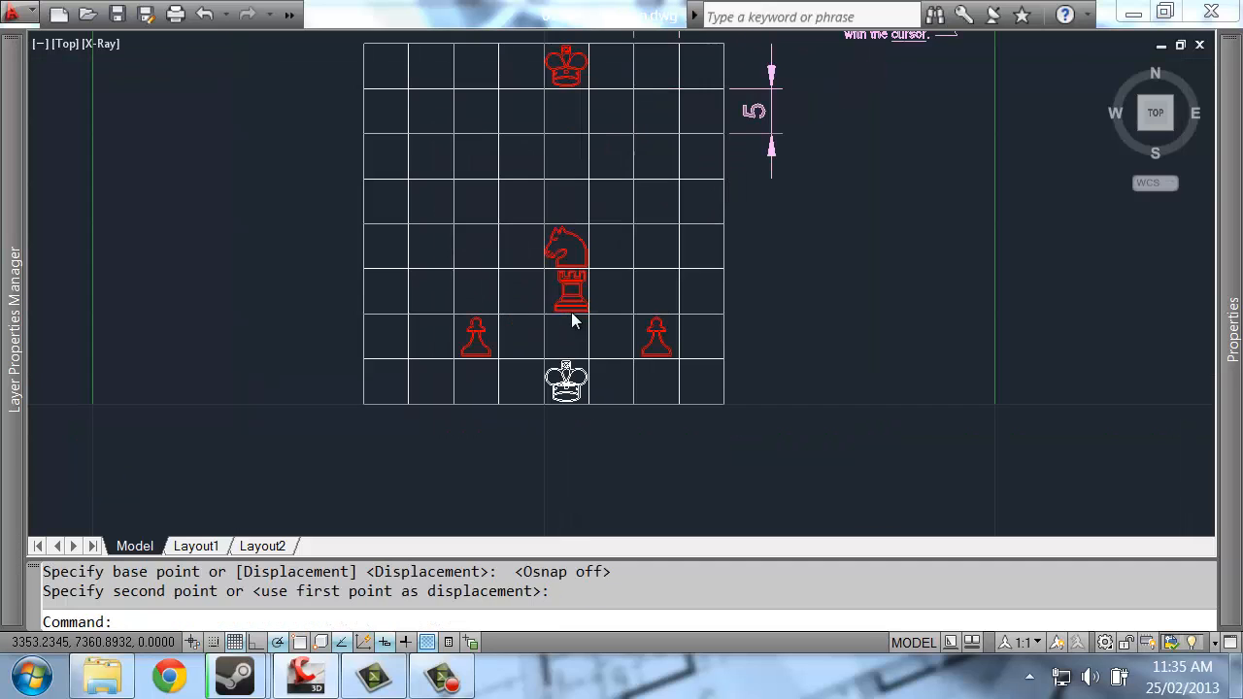
{"action": "key", "text": "ctrl+z"}
{"action": "key", "text": "ctrl+z"}
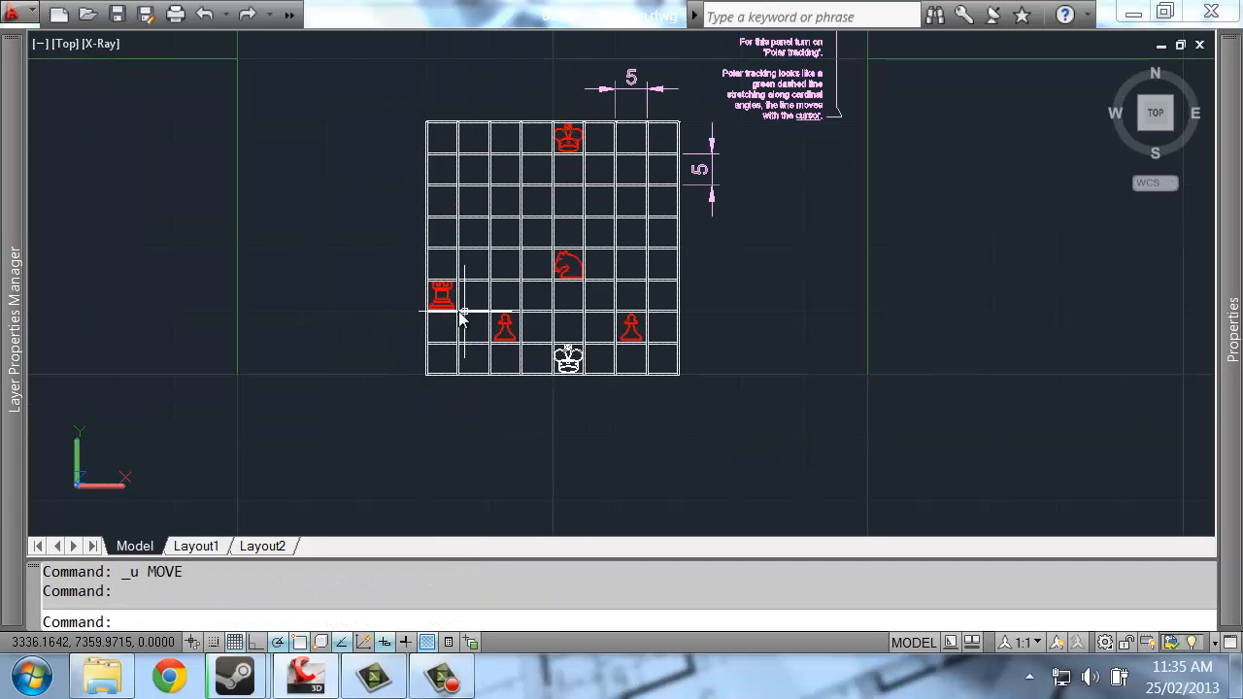
Move the red rook exactly 20 units right along the 0° polar tracking line, using a free base point below the board.
{"action": "left_click", "coordinate": [442, 296]}
{"action": "scroll", "coordinate": [491, 330], "scroll_direction": "up", "scroll_amount": 3}
{"action": "middle_click_drag", "start_coordinate": [665, 320], "coordinate": [594, 298]}
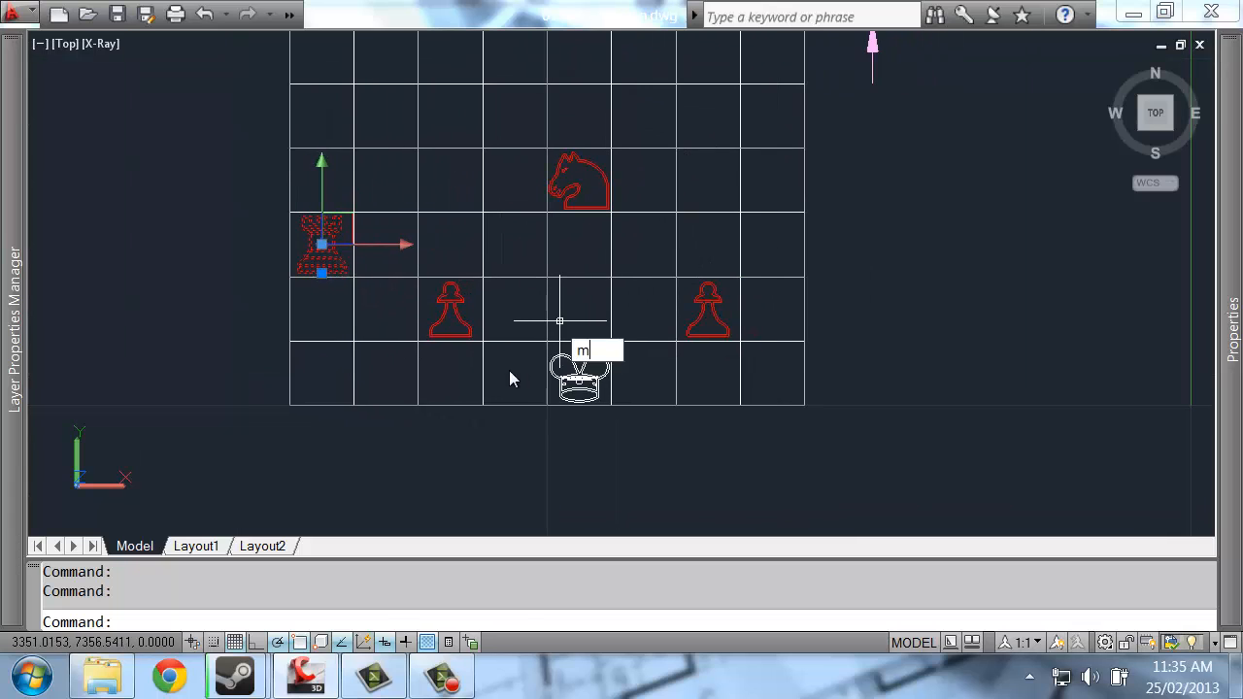
{"action": "key", "text": "Return"}
{"action": "left_click", "coordinate": [412, 476]}
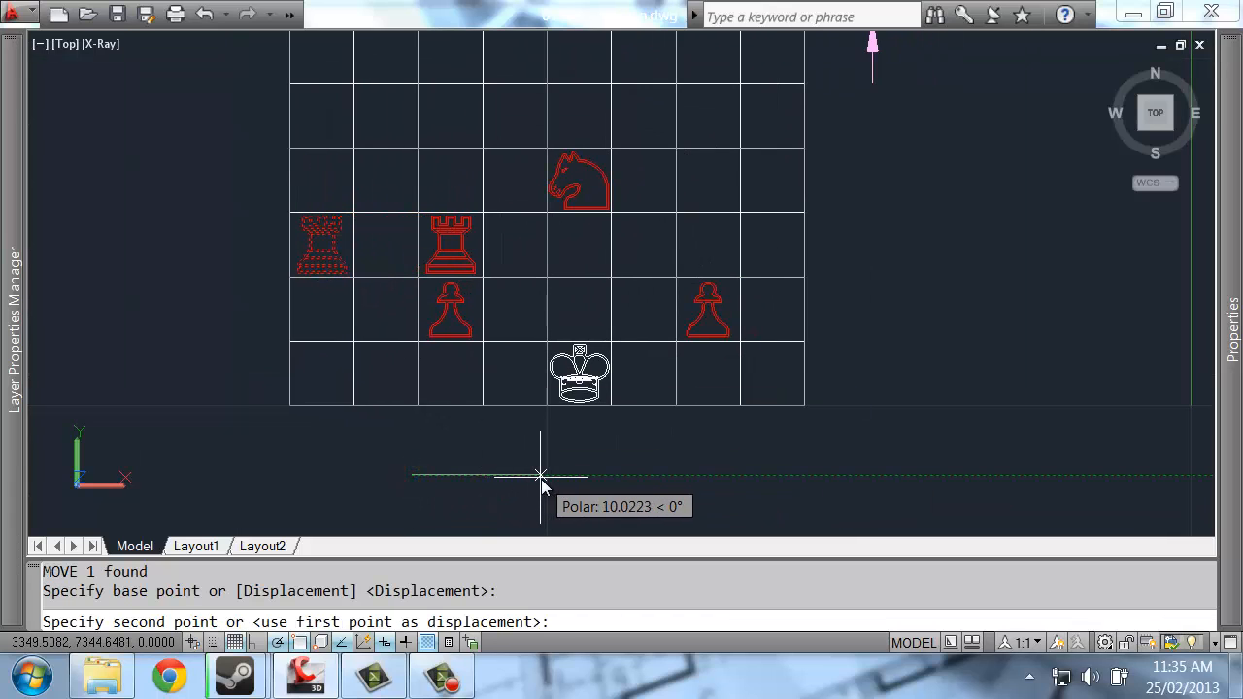
{"action": "type", "text": "20"}
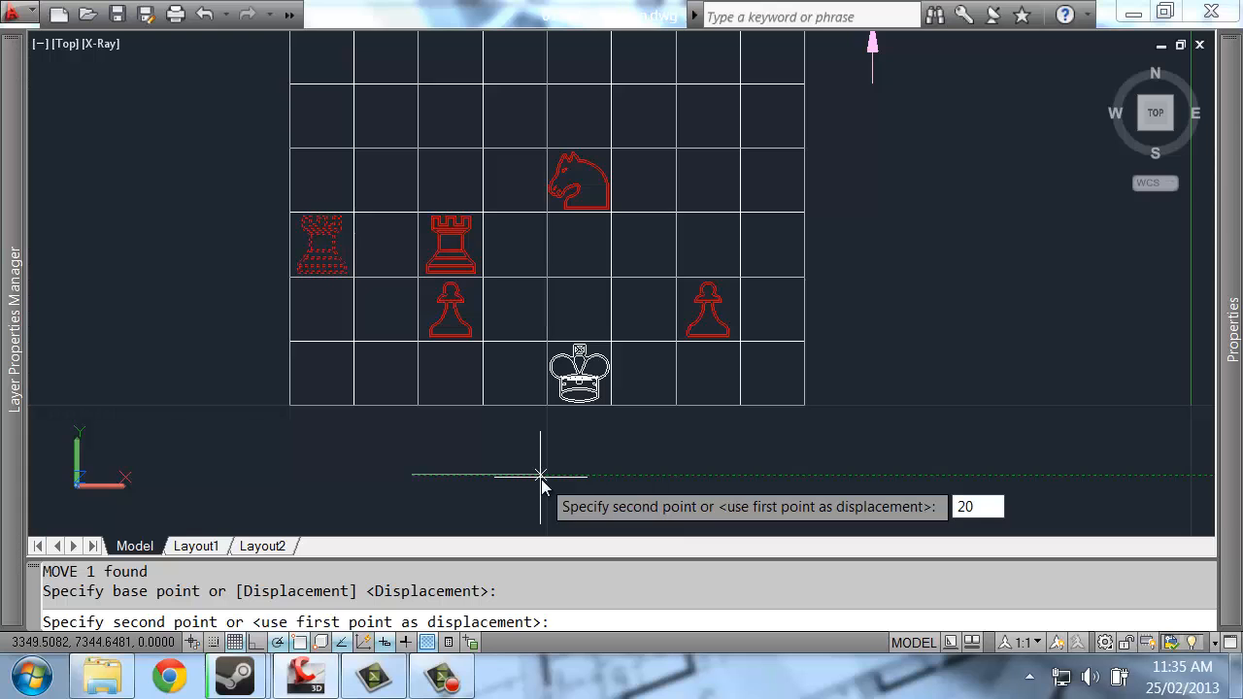
{"action": "key", "text": "Return"}
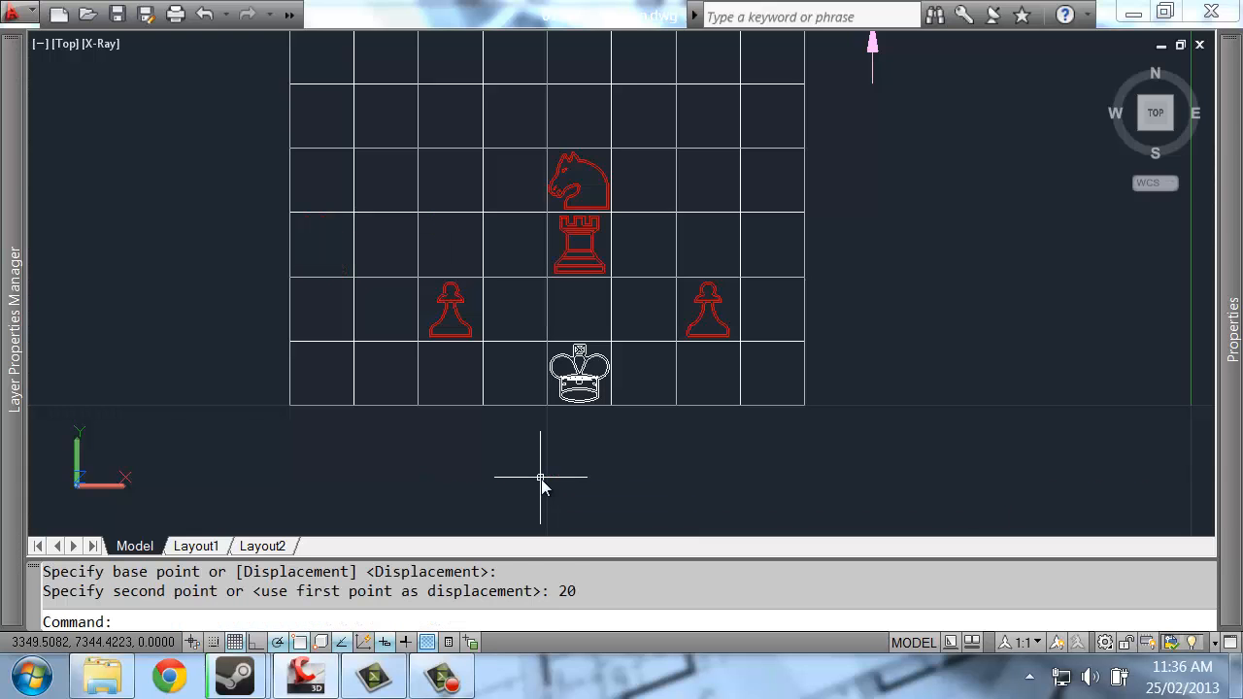
{"action": "scroll", "coordinate": [616, 284], "scroll_direction": "up", "scroll_amount": 3}
{"action": "scroll", "coordinate": [563, 241], "scroll_direction": "down", "scroll_amount": 2}
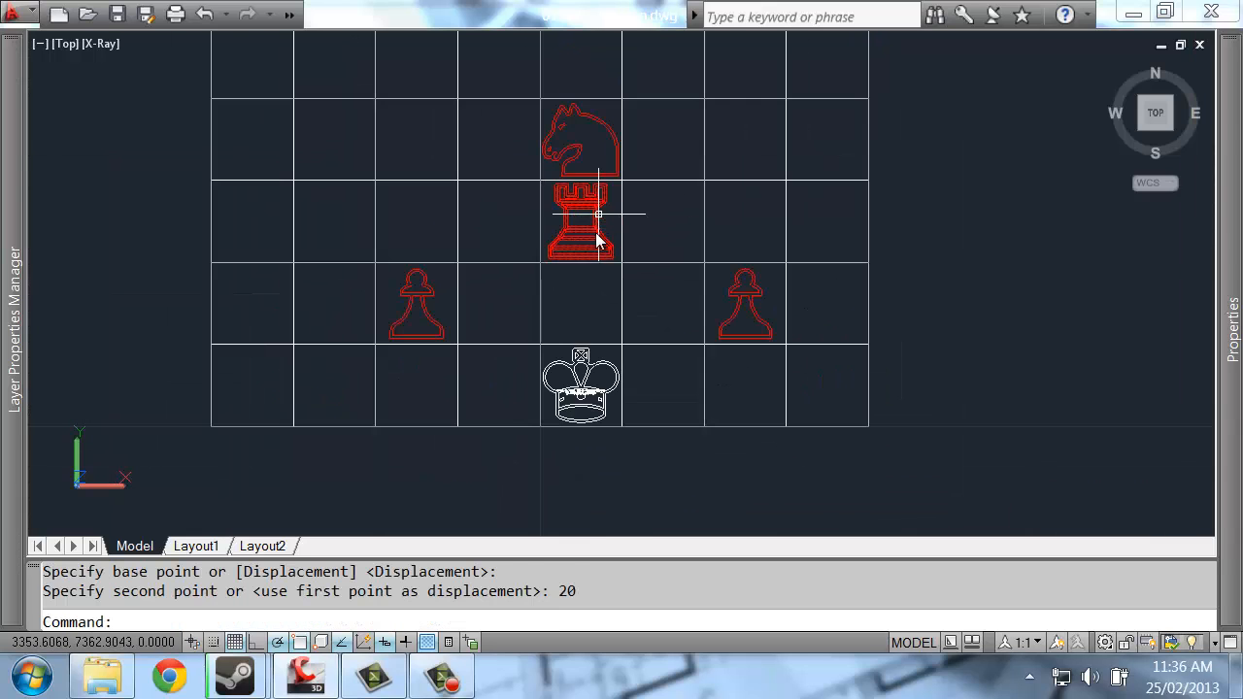
{"action": "scroll", "coordinate": [505, 272], "scroll_direction": "down", "scroll_amount": 1}
{"action": "scroll", "coordinate": [511, 353], "scroll_direction": "down", "scroll_amount": 3}
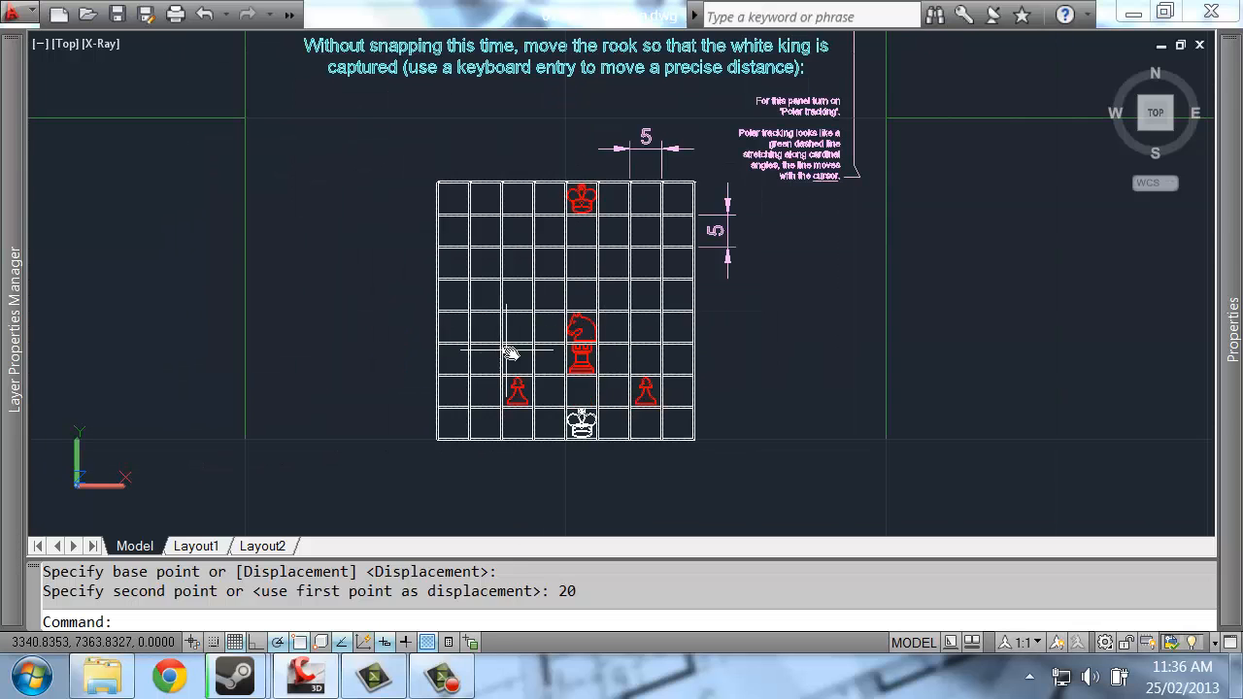
Examine the note between panel 4/6 and the Copy panel about medals and target times.
{"action": "middle_click_drag", "start_coordinate": [803, 309], "coordinate": [591, 422]}
{"action": "scroll", "coordinate": [591, 421], "scroll_direction": "down", "scroll_amount": 2}
{"action": "middle_click_drag", "start_coordinate": [827, 407], "coordinate": [366, 404]}
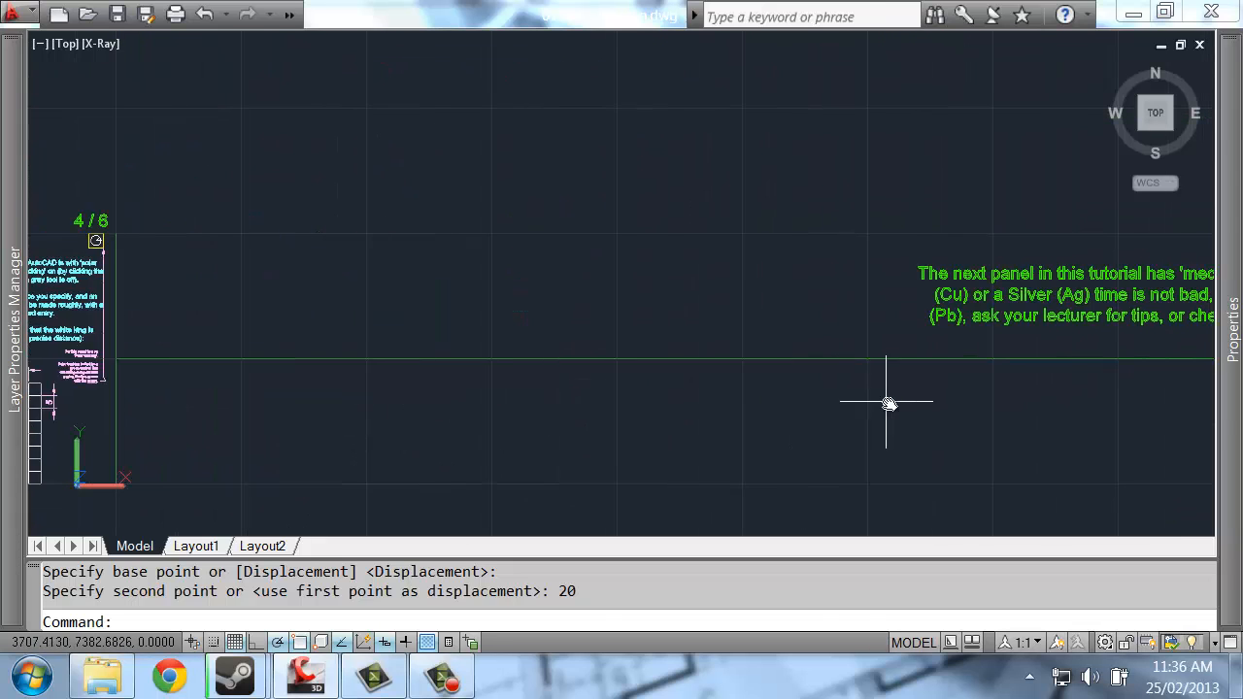
{"action": "mouse_move", "coordinate": [887, 401]}
{"action": "middle_mouse_down"}
{"action": "mouse_move", "coordinate": [387, 384]}
{"action": "mouse_move", "coordinate": [569, 380]}
{"action": "middle_mouse_up"}
{"action": "middle_click_drag", "start_coordinate": [695, 385], "coordinate": [729, 385]}
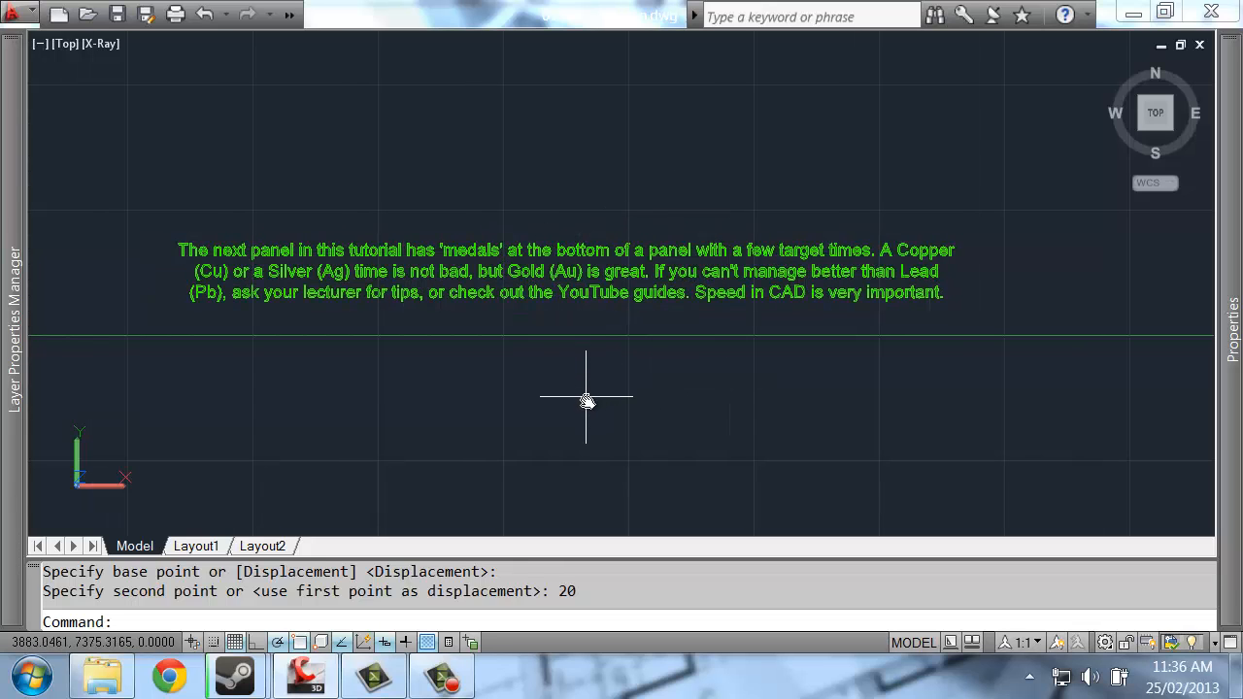
{"action": "scroll", "coordinate": [579, 395], "scroll_direction": "down", "scroll_amount": 3}
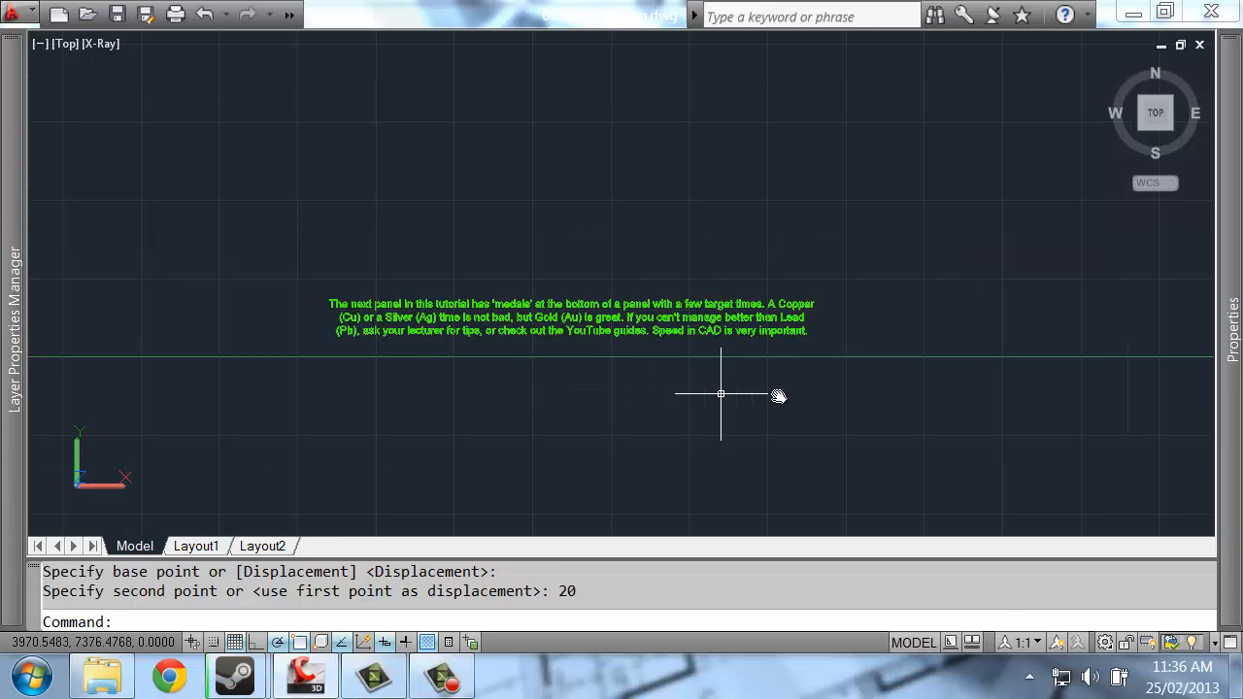
{"action": "middle_click_drag", "start_coordinate": [918, 394], "coordinate": [713, 307]}
{"action": "middle_click_drag", "start_coordinate": [1160, 333], "coordinate": [758, 309]}
{"action": "scroll", "coordinate": [741, 318], "scroll_direction": "up", "scroll_amount": 6}
{"action": "scroll", "coordinate": [680, 349], "scroll_direction": "up", "scroll_amount": 6}
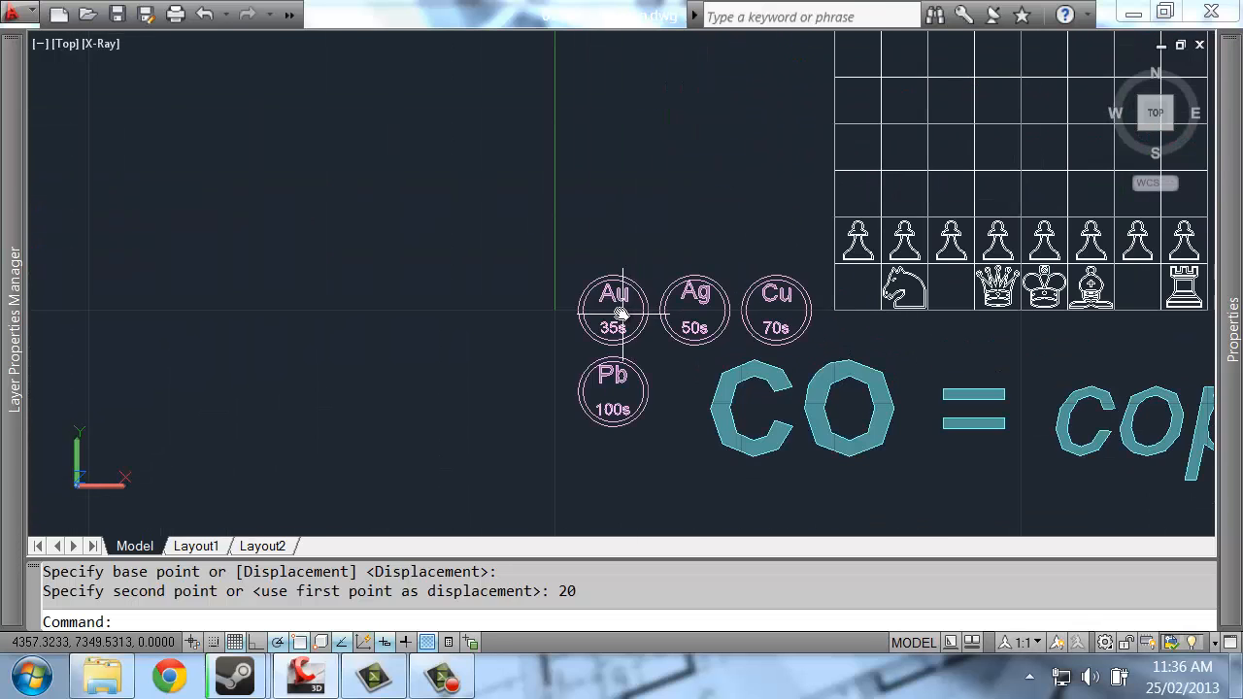
Examine the Au, Ag, Cu and Pb medals and their target times, trying selection windows over the circles and clearing each selection.
{"action": "left_click", "coordinate": [602, 216]}
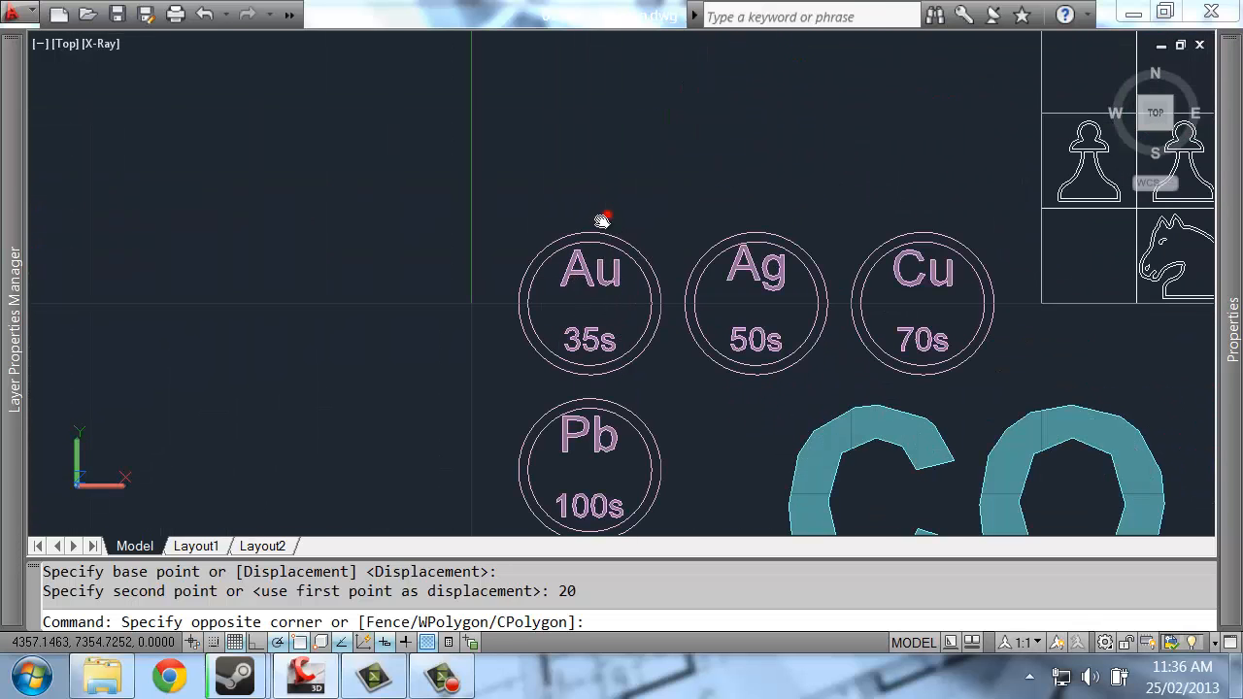
{"action": "left_click", "coordinate": [508, 366]}
{"action": "key", "text": "Escape"}
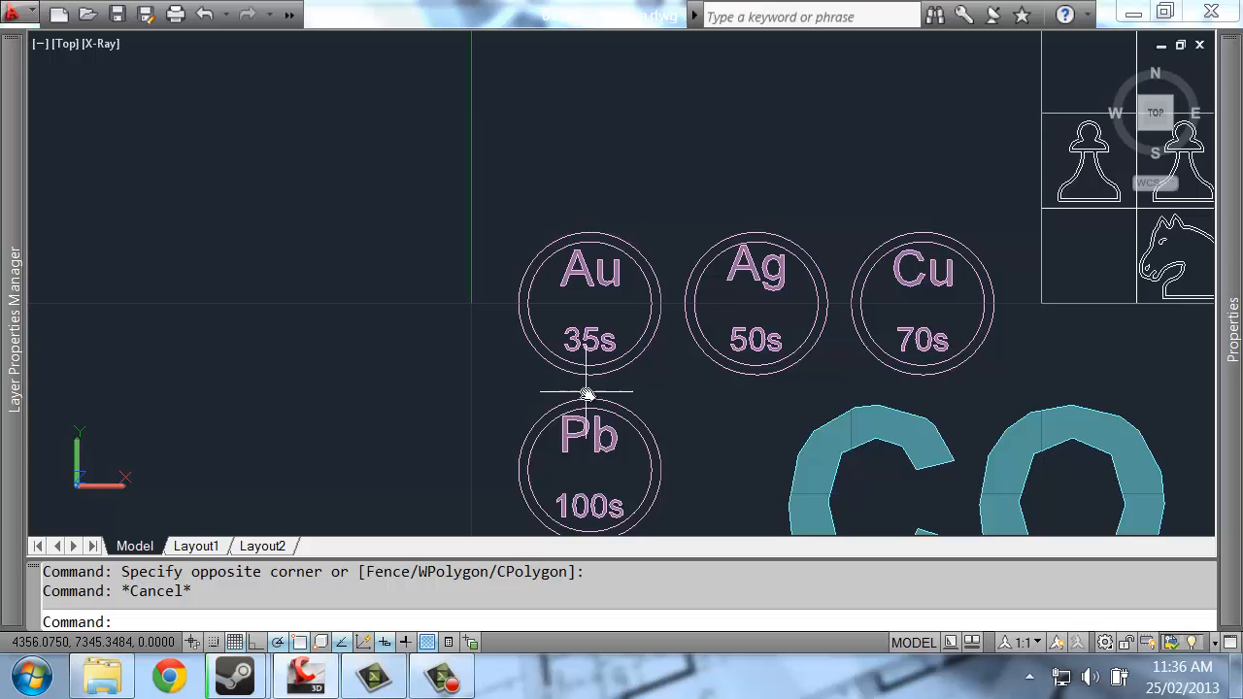
{"action": "left_click", "coordinate": [660, 369]}
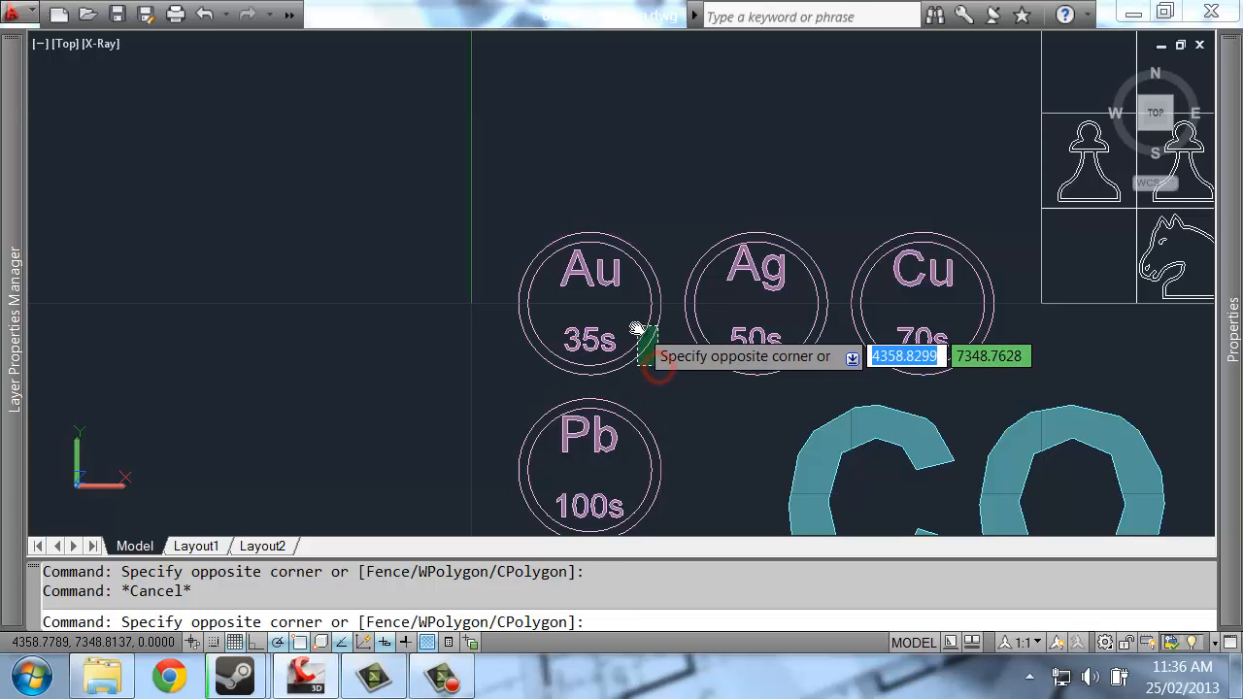
{"action": "left_click", "coordinate": [644, 342]}
{"action": "key", "text": "Escape"}
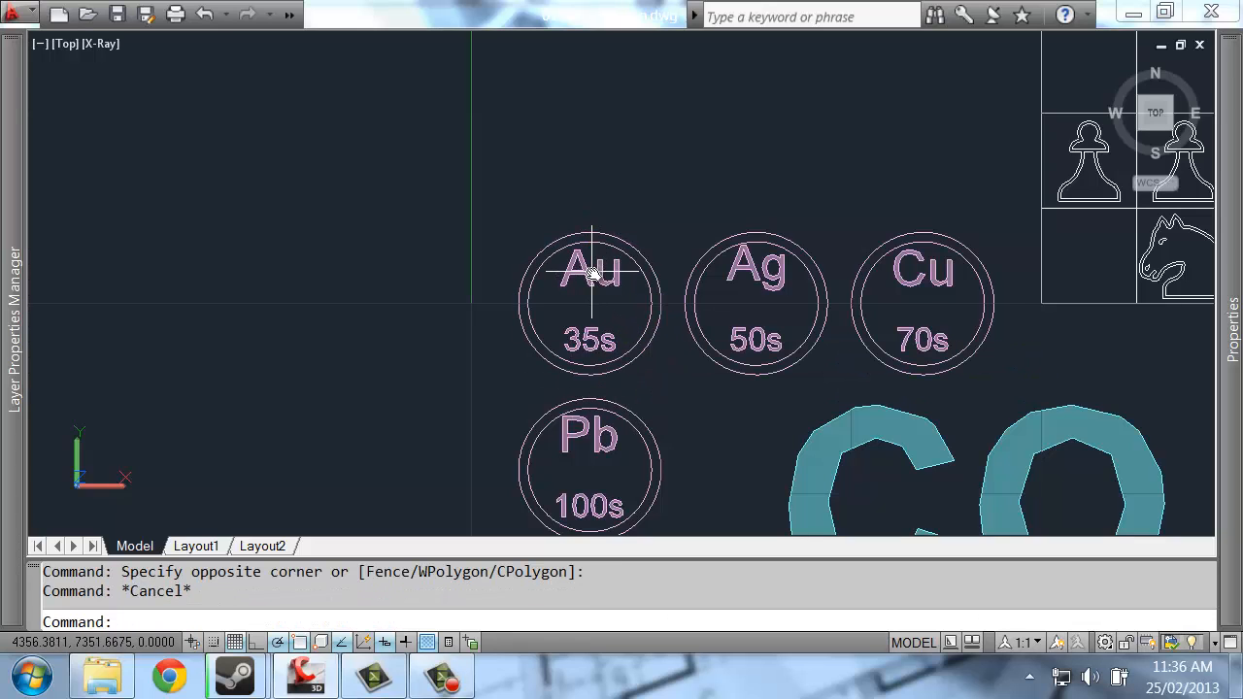
{"action": "left_click", "coordinate": [532, 206]}
{"action": "left_click", "coordinate": [641, 308]}
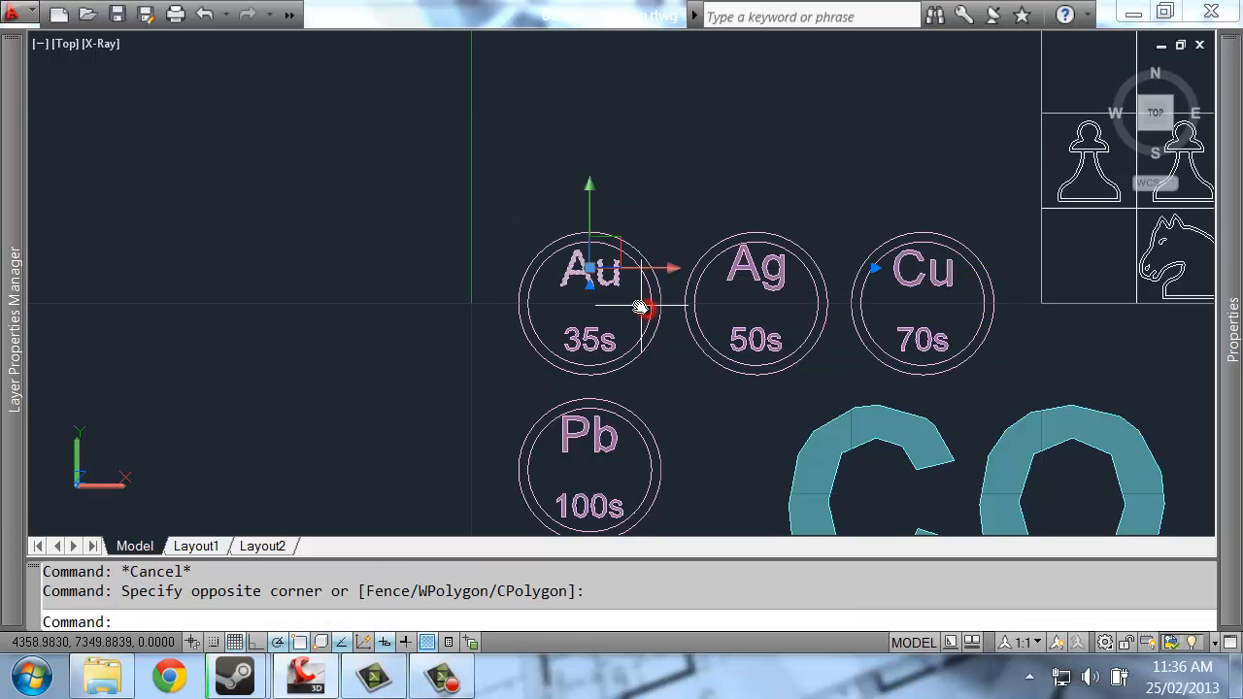
{"action": "key", "text": "Escape"}
{"action": "scroll", "coordinate": [683, 328], "scroll_direction": "down", "scroll_amount": 3}
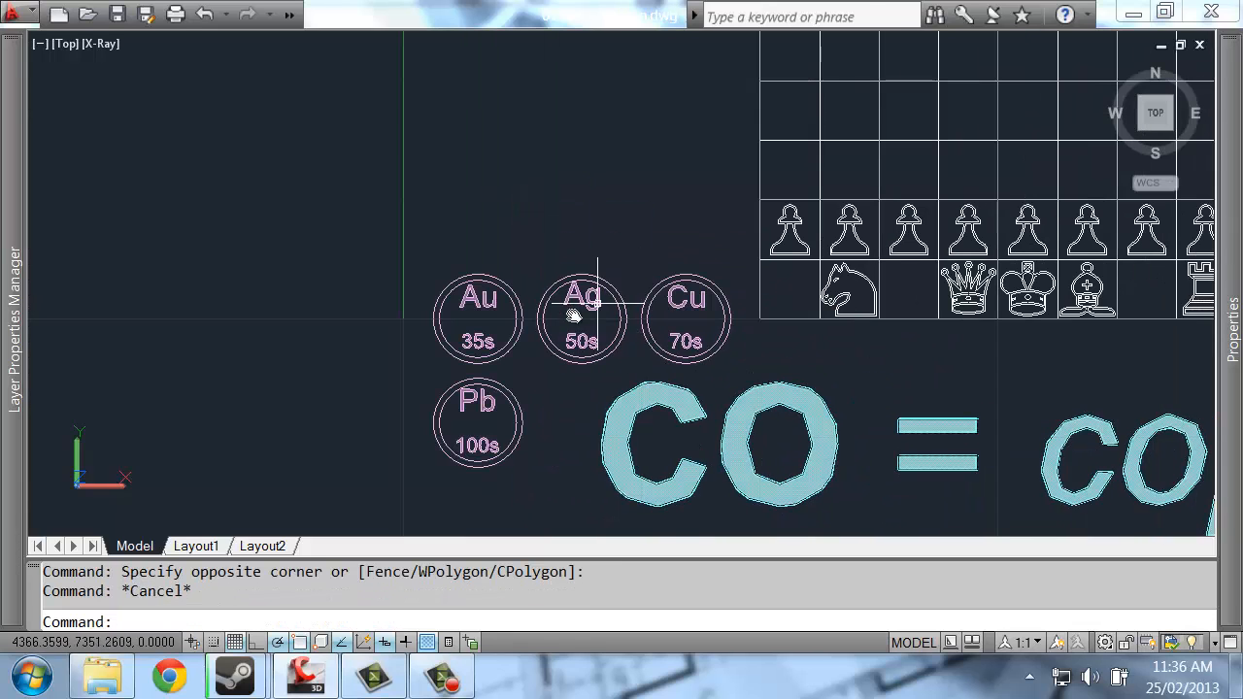
{"action": "left_click", "coordinate": [550, 321]}
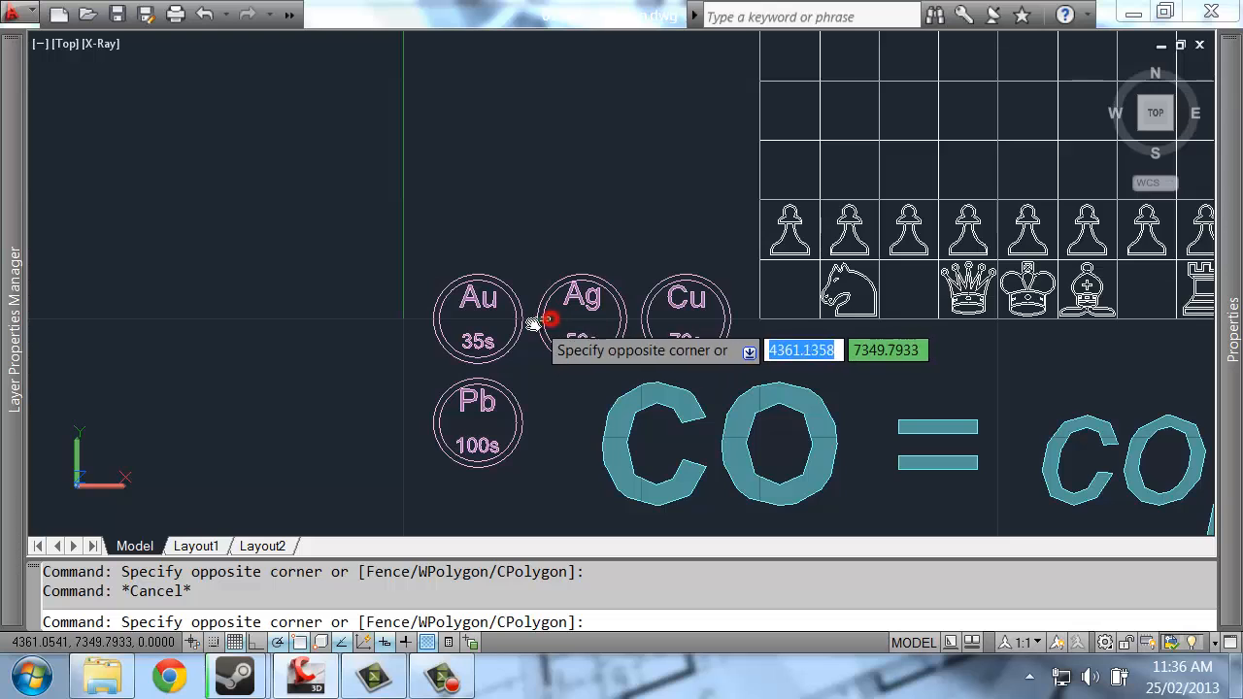
{"action": "left_click", "coordinate": [447, 338]}
{"action": "key", "text": "Escape"}
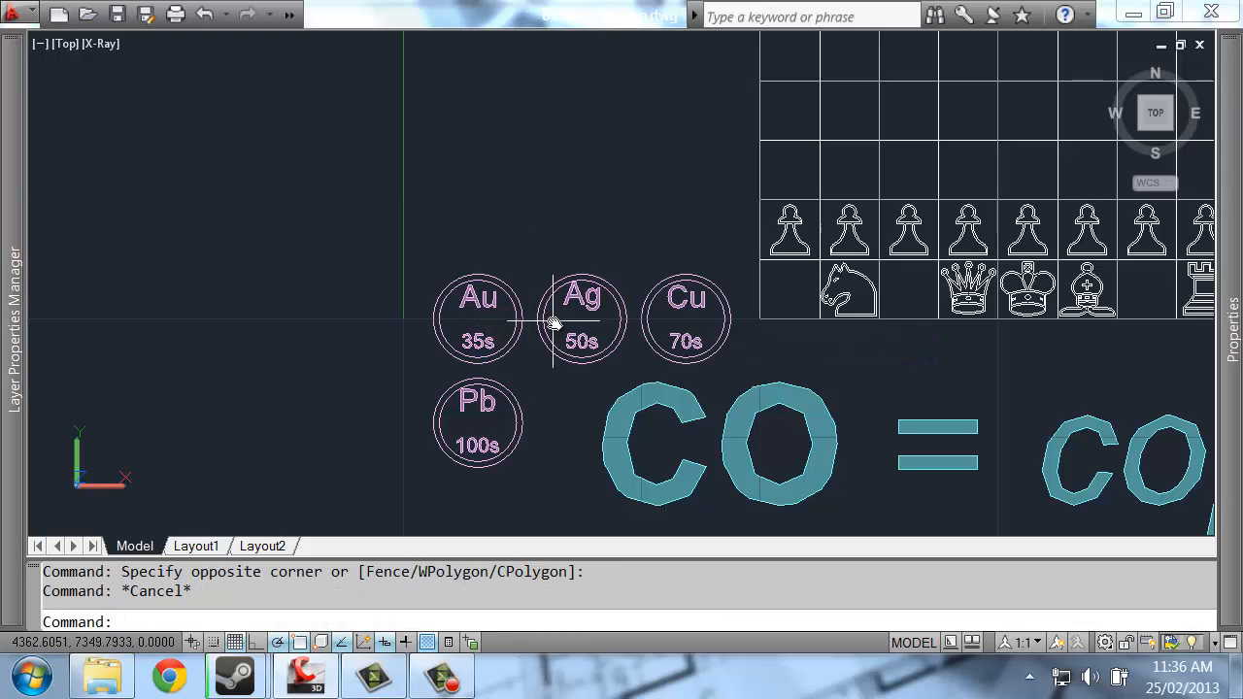
{"action": "left_click", "coordinate": [569, 321]}
{"action": "left_click", "coordinate": [500, 330]}
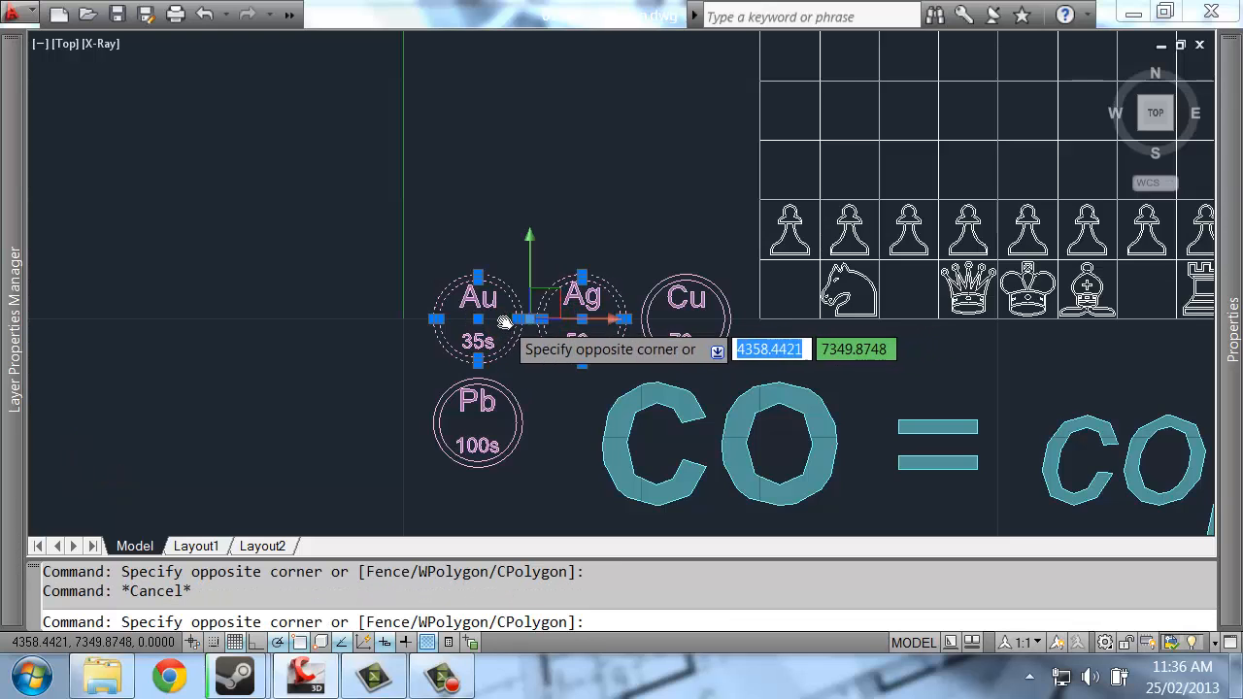
{"action": "key", "text": "Escape"}
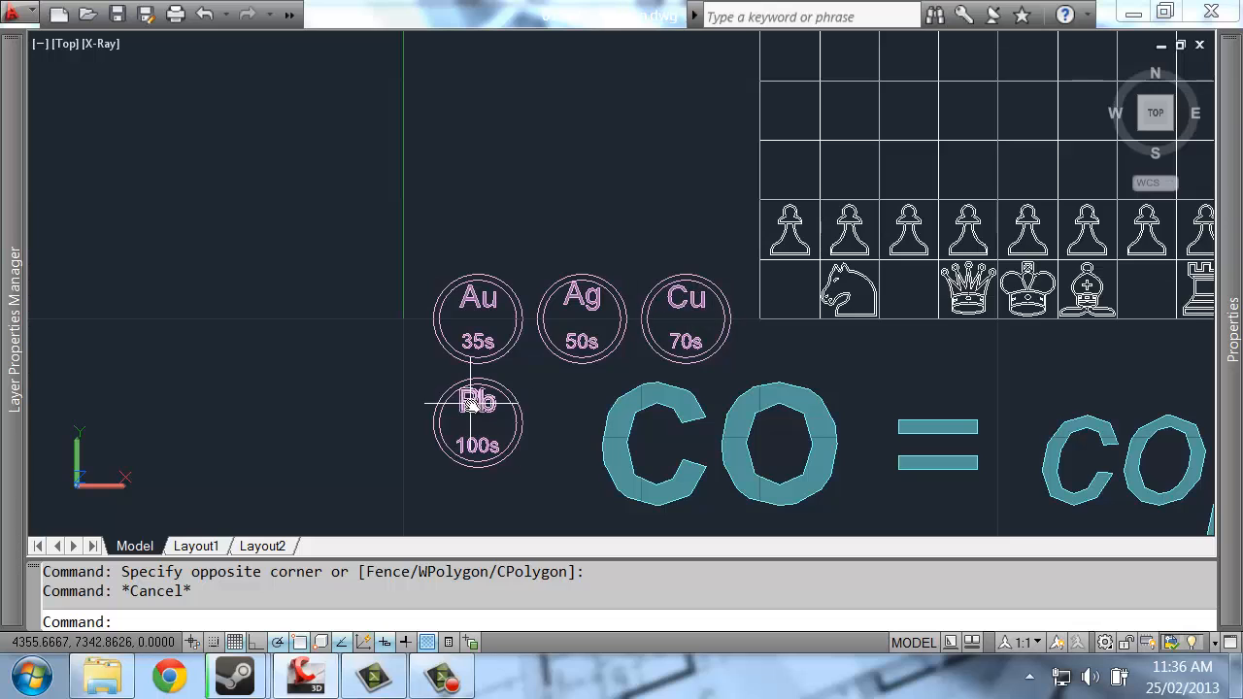
Examine the Copy panel's instructions on filling out the ranks and repeating the last command, together with its chess board.
{"action": "scroll", "coordinate": [470, 425], "scroll_direction": "down", "scroll_amount": 1}
{"action": "mouse_move", "coordinate": [604, 296]}
{"action": "middle_mouse_down"}
{"action": "mouse_move", "coordinate": [549, 337]}
{"action": "mouse_move", "coordinate": [511, 343]}
{"action": "mouse_move", "coordinate": [462, 320]}
{"action": "middle_mouse_up"}
{"action": "middle_click_drag", "start_coordinate": [530, 258], "coordinate": [502, 307]}
{"action": "middle_click_drag", "start_coordinate": [368, 428], "coordinate": [401, 352]}
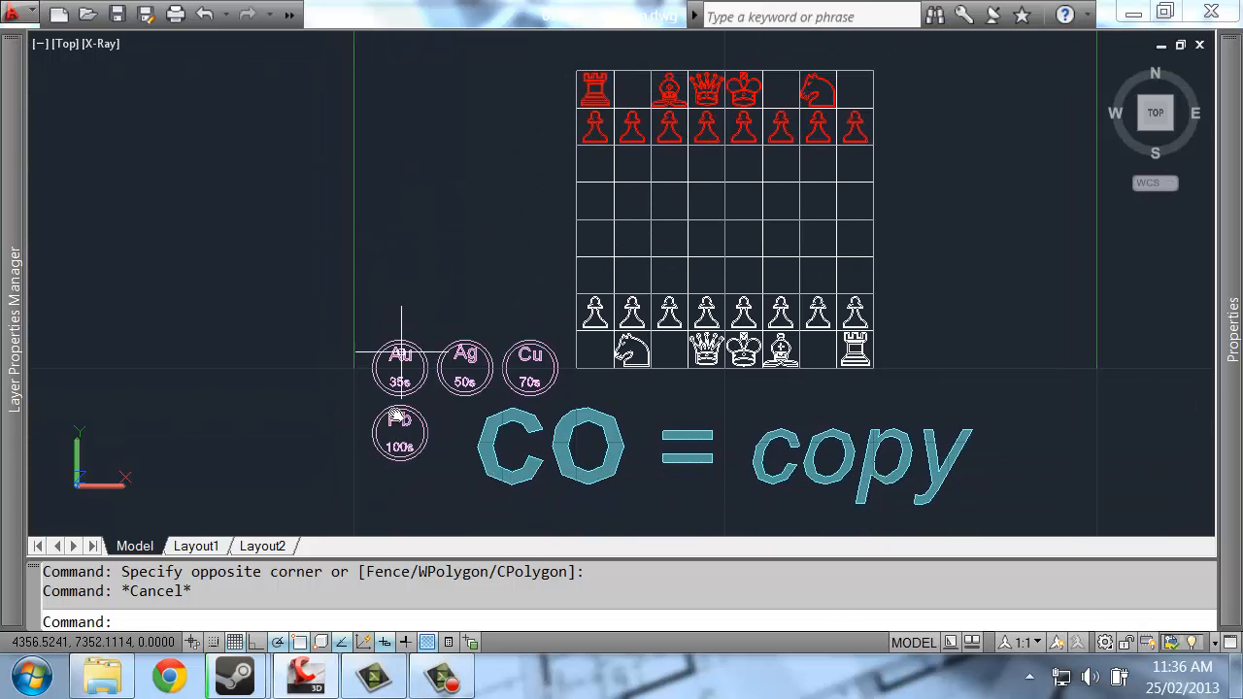
{"action": "middle_click_drag", "start_coordinate": [453, 230], "coordinate": [406, 432]}
{"action": "middle_click_drag", "start_coordinate": [449, 385], "coordinate": [461, 359]}
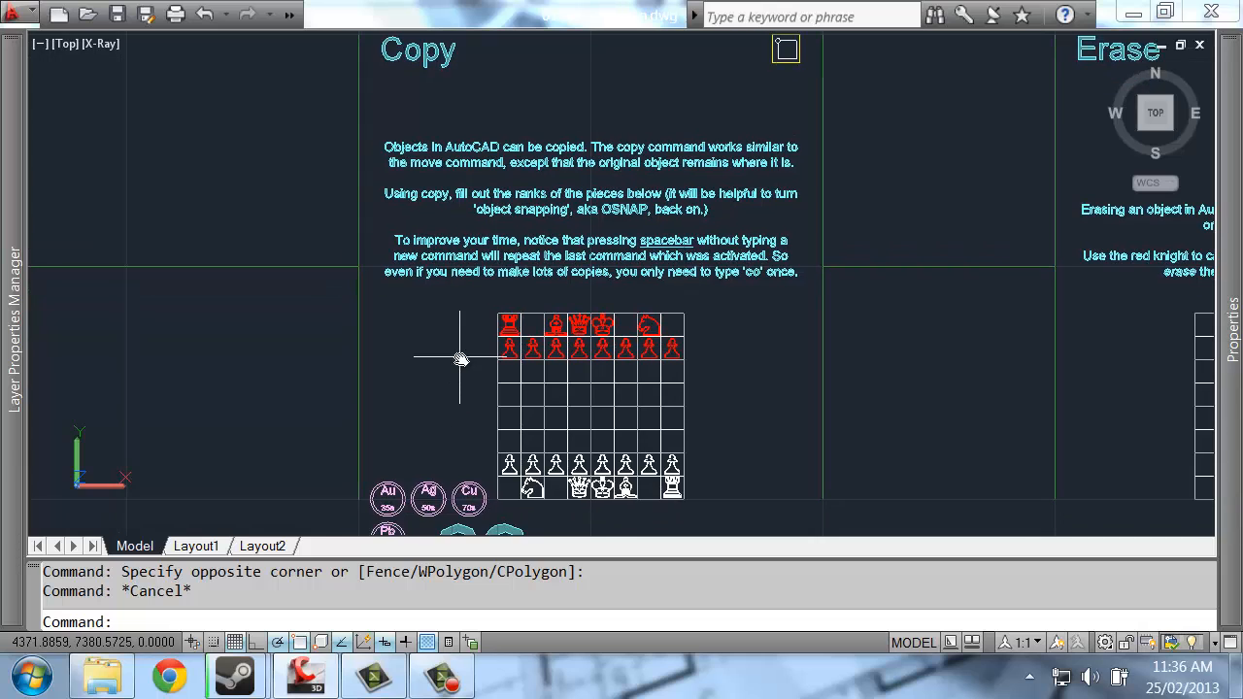
{"action": "mouse_move", "coordinate": [600, 132]}
{"action": "middle_mouse_down"}
{"action": "mouse_move", "coordinate": [612, 166]}
{"action": "mouse_move", "coordinate": [602, 145]}
{"action": "middle_mouse_up"}
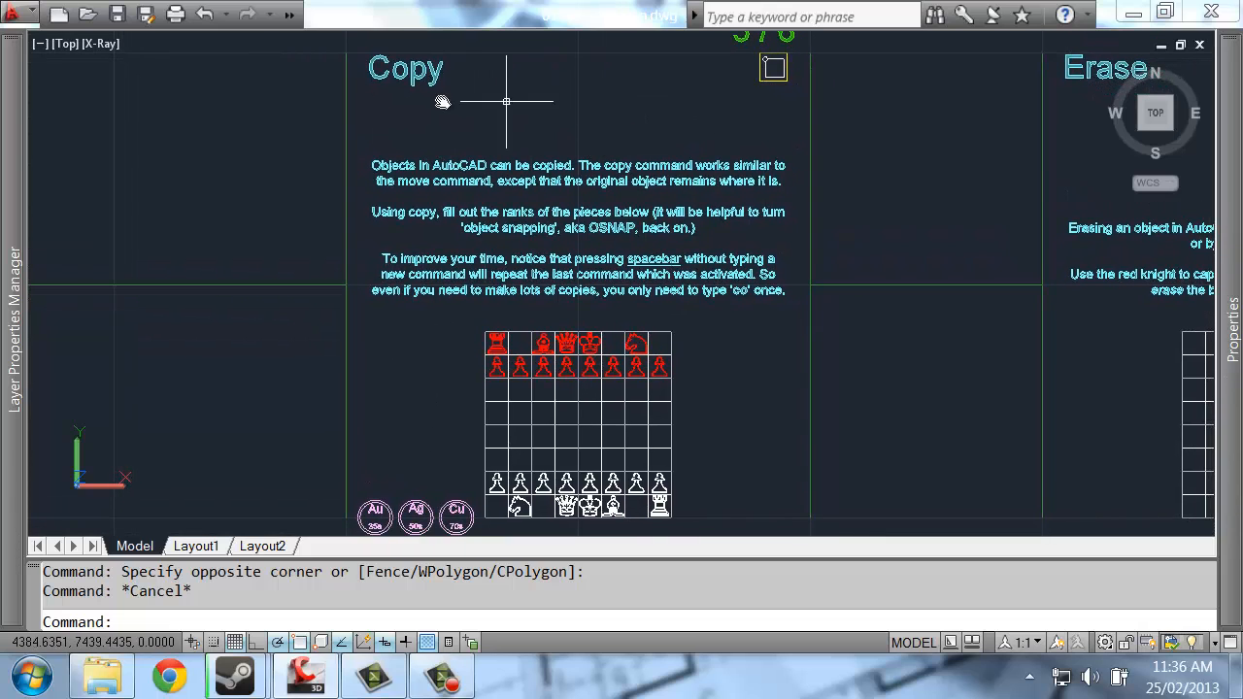
{"action": "middle_click_drag", "start_coordinate": [479, 274], "coordinate": [448, 234]}
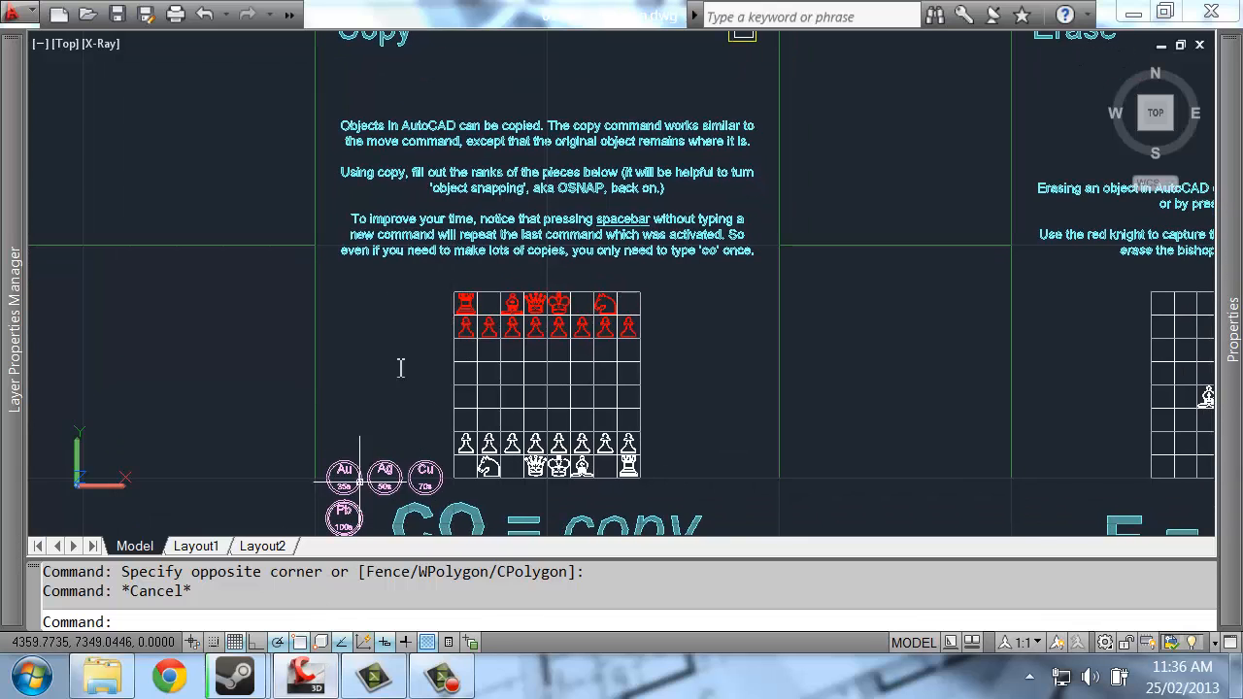
{"action": "scroll", "coordinate": [544, 418], "scroll_direction": "up", "scroll_amount": 3}
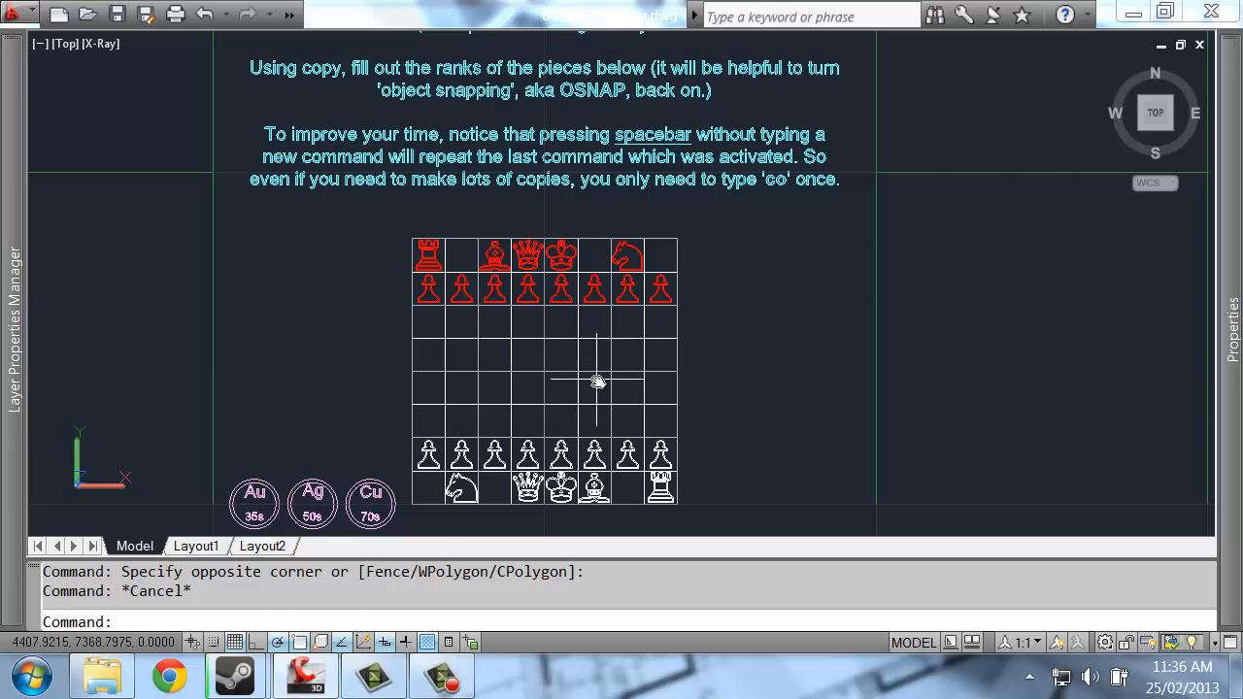
{"action": "middle_click_drag", "start_coordinate": [719, 299], "coordinate": [722, 280]}
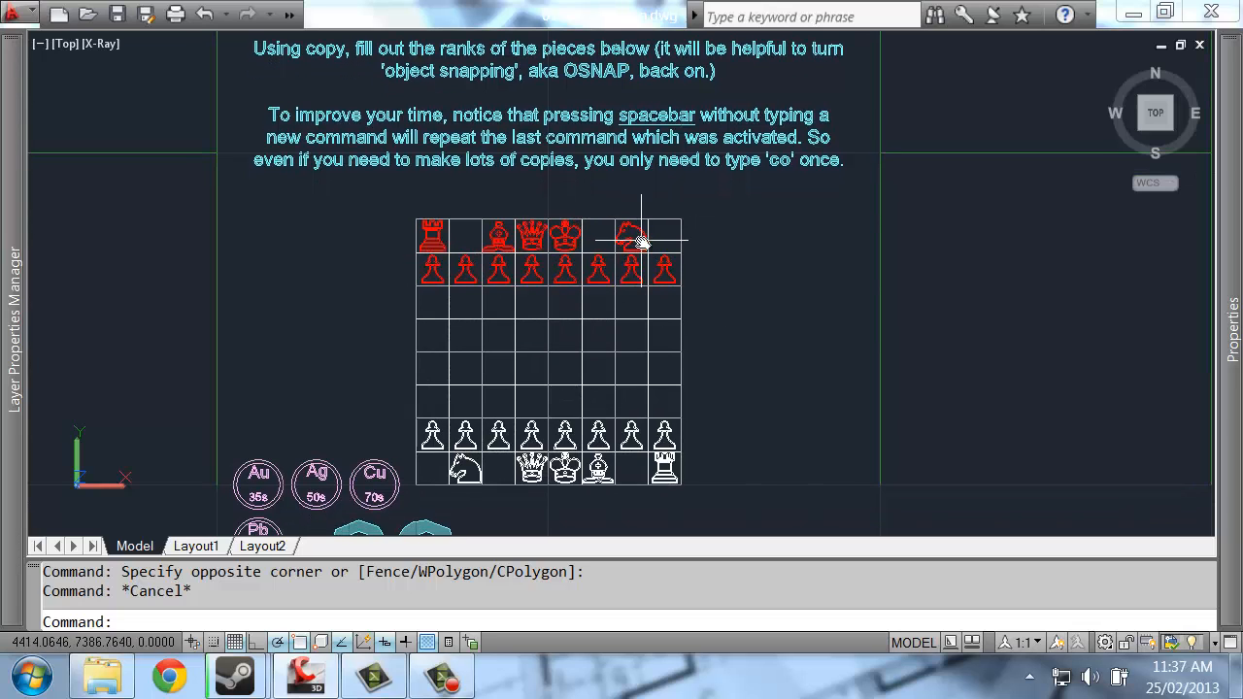
Copy the red knight onto the empty square beside the red rook, snapping from square corner to square corner.
{"action": "type", "text": "CO"}
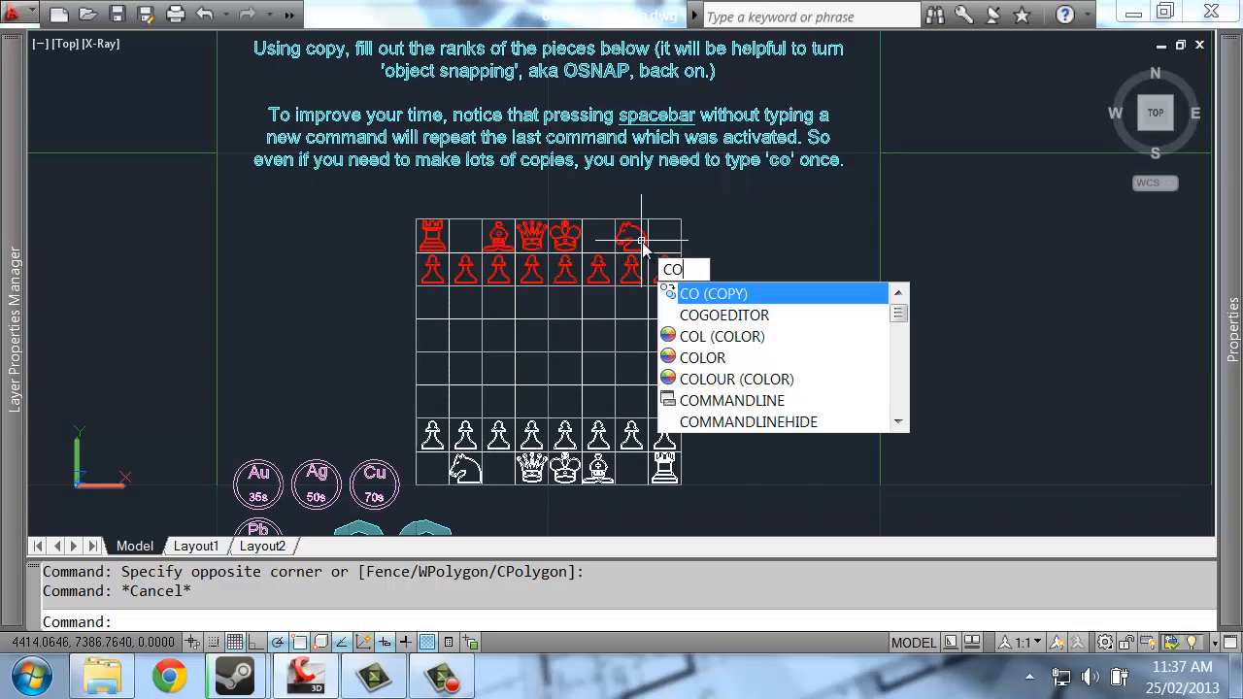
{"action": "key", "text": "Escape"}
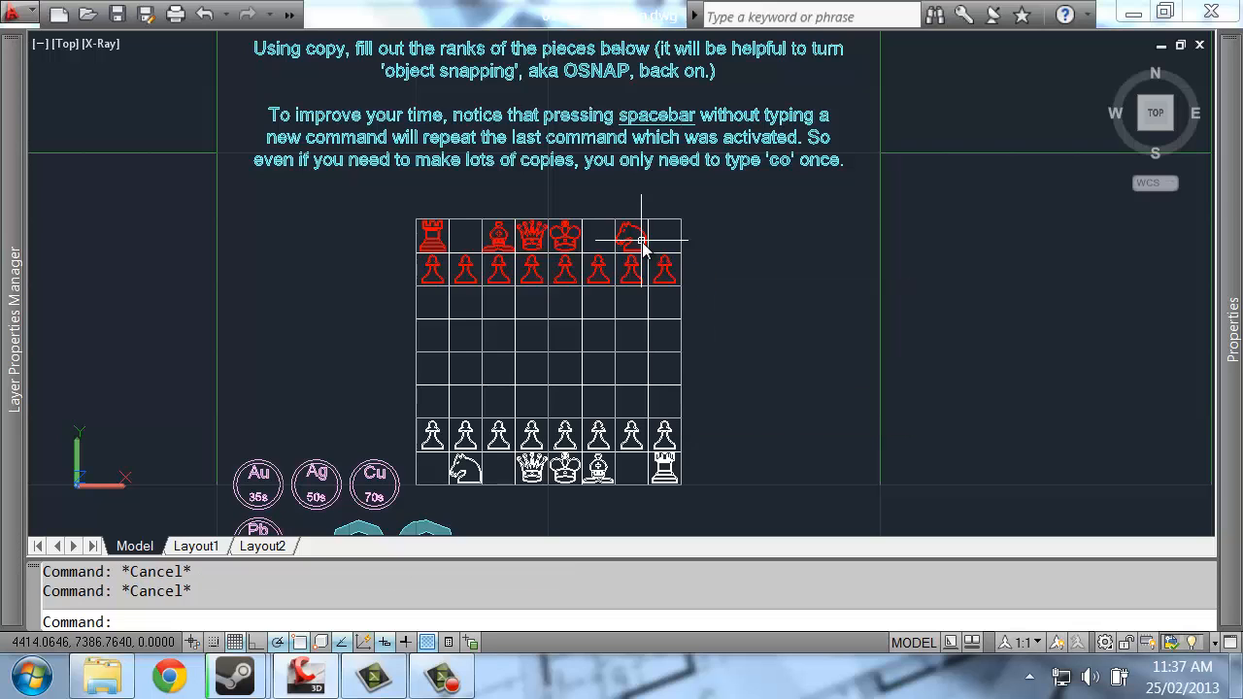
{"action": "key", "text": "space"}
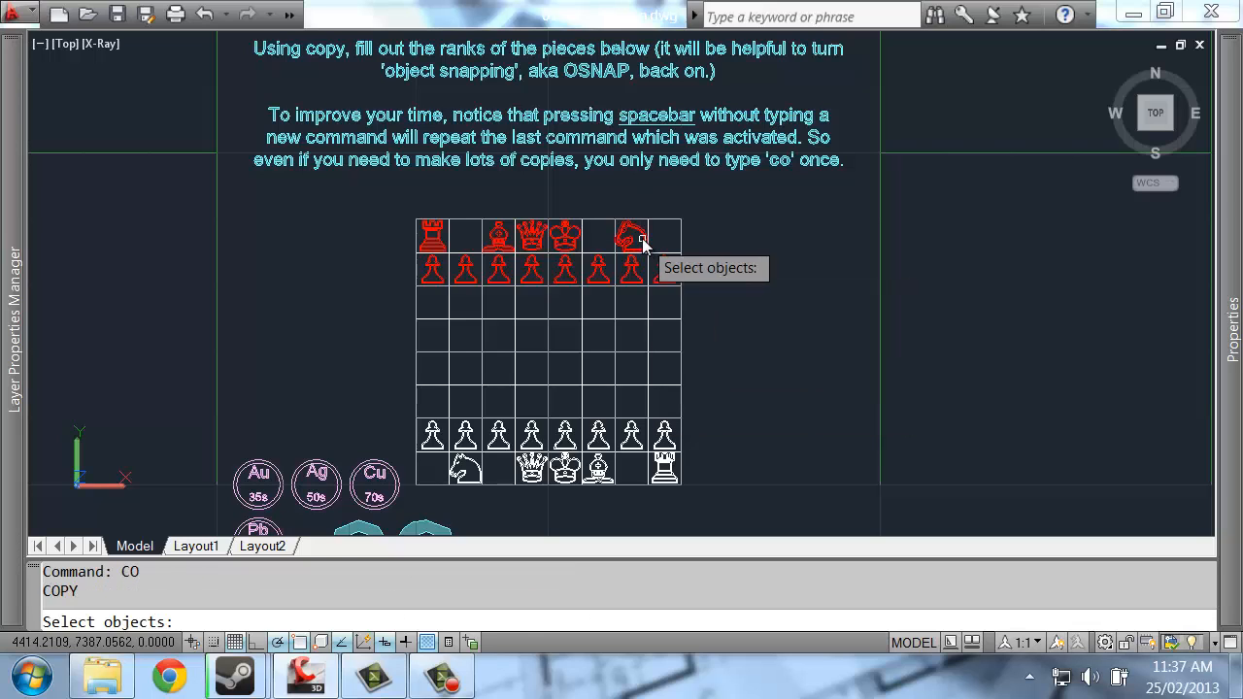
{"action": "left_click", "coordinate": [641, 242]}
{"action": "key", "text": "space"}
{"action": "left_click", "coordinate": [615, 223]}
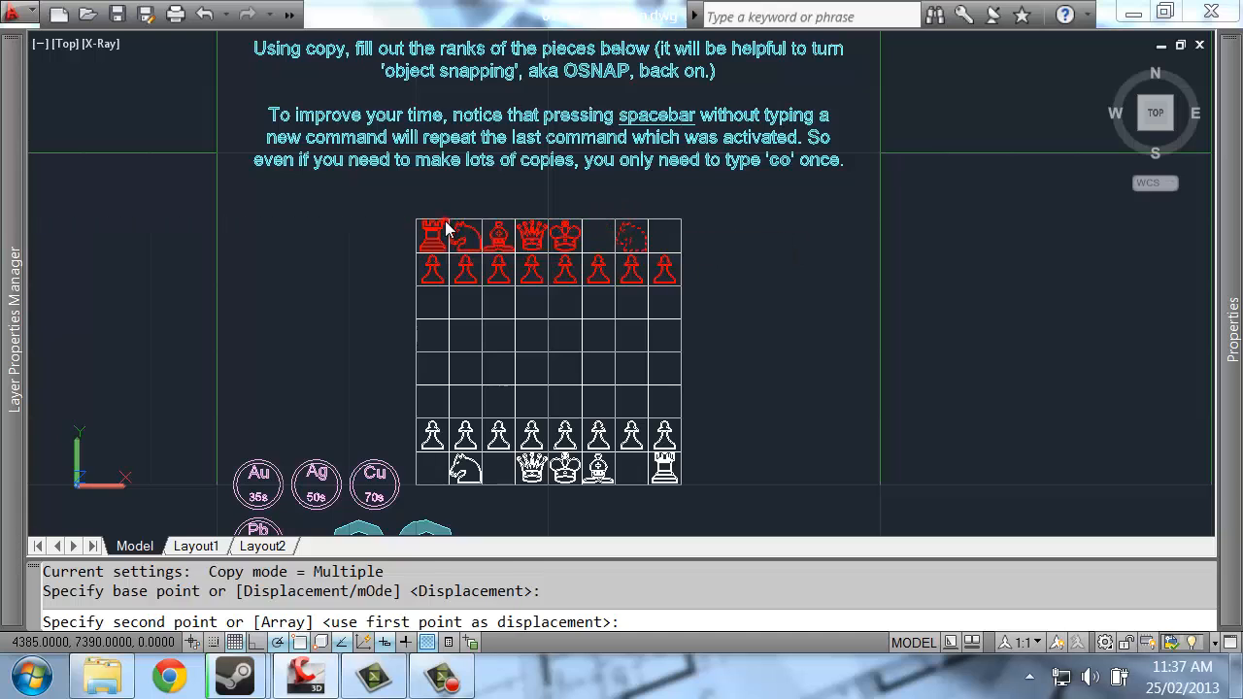
{"action": "left_click", "coordinate": [449, 223]}
{"action": "key", "text": "space"}
Repeat Copy to place a second red rook on the empty corner square at the opposite end of the back rank.
{"action": "key", "text": "space"}
{"action": "left_click", "coordinate": [429, 236]}
{"action": "key", "text": "space"}
{"action": "left_click", "coordinate": [417, 222]}
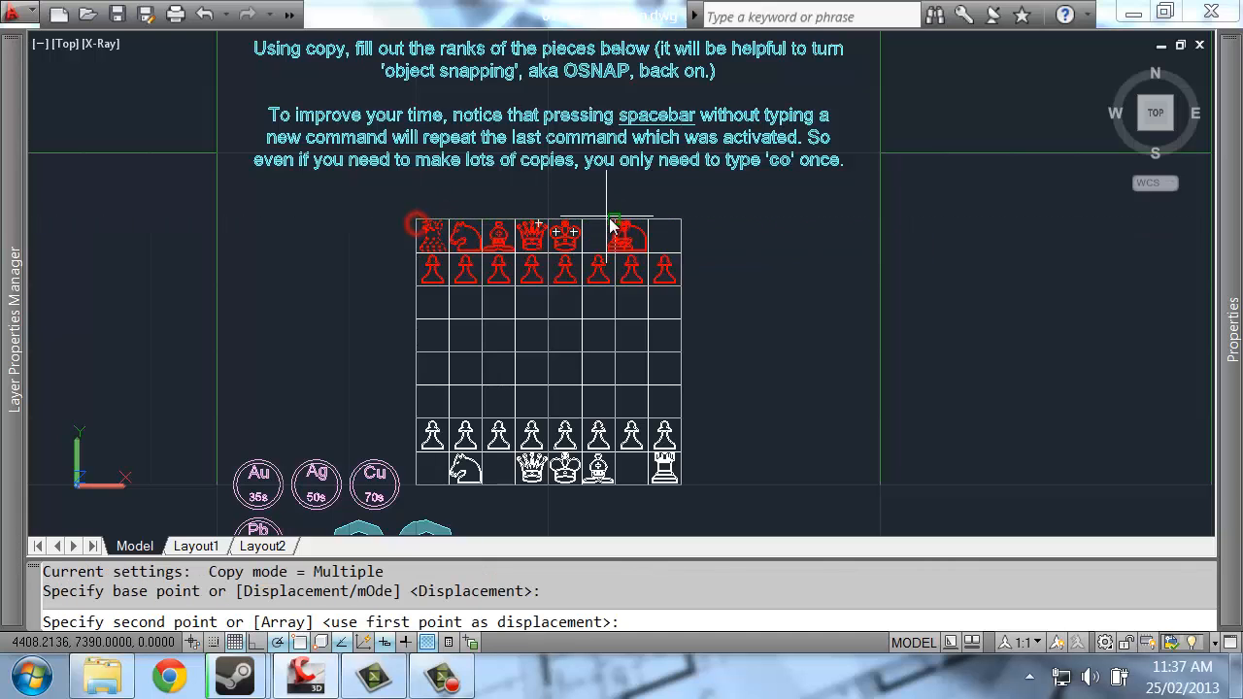
{"action": "left_click", "coordinate": [648, 221]}
{"action": "key", "text": "space"}
Copy the red bishop 15 units along 0° onto the empty square between the red king and knight.
{"action": "key", "text": "space"}
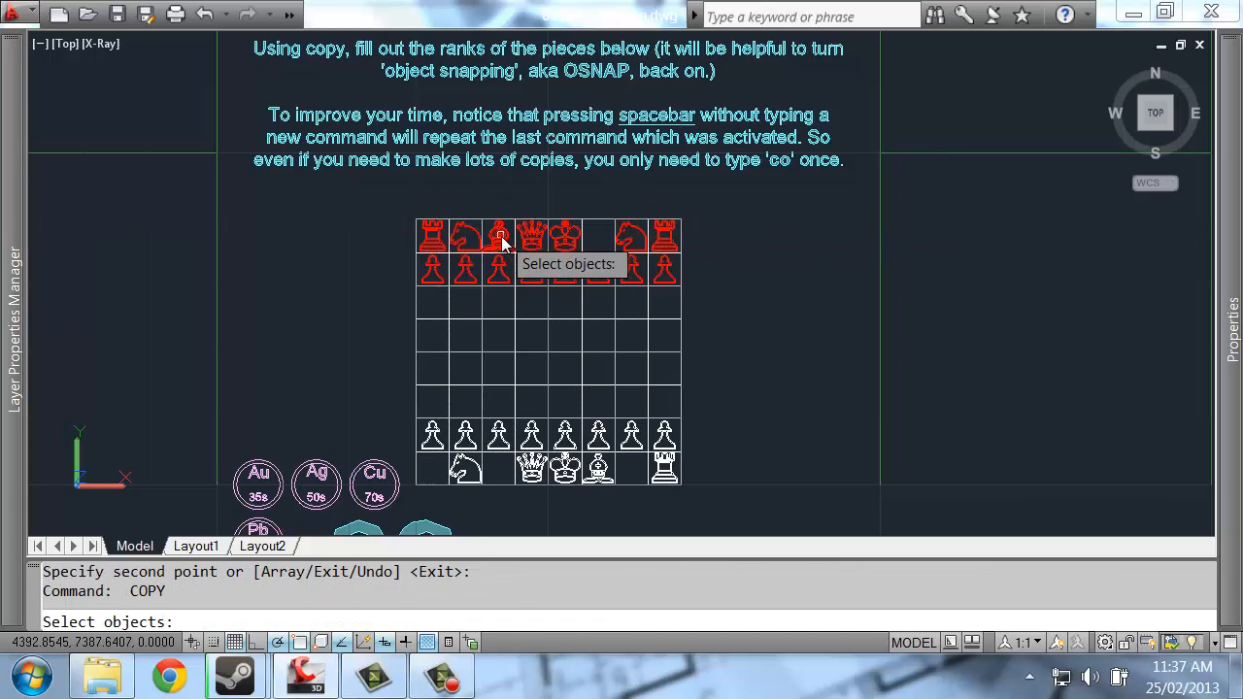
{"action": "left_click", "coordinate": [471, 235]}
{"action": "key", "text": "space"}
{"action": "left_click", "coordinate": [482, 221]}
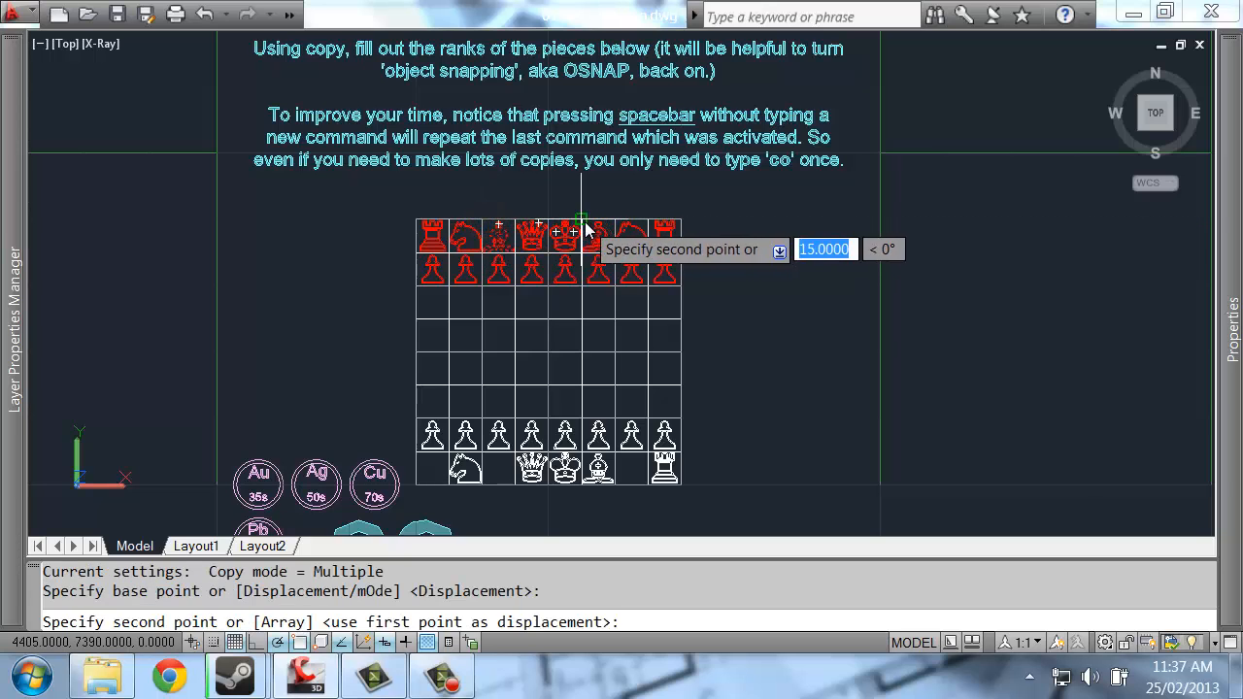
{"action": "left_click", "coordinate": [582, 223]}
{"action": "key", "text": "space"}
Copy the white knight onto the empty square between the white bishop and rook, using square corners as snap points.
{"action": "middle_click_drag", "start_coordinate": [522, 397], "coordinate": [513, 225]}
{"action": "key", "text": "space"}
{"action": "left_click", "coordinate": [450, 284]}
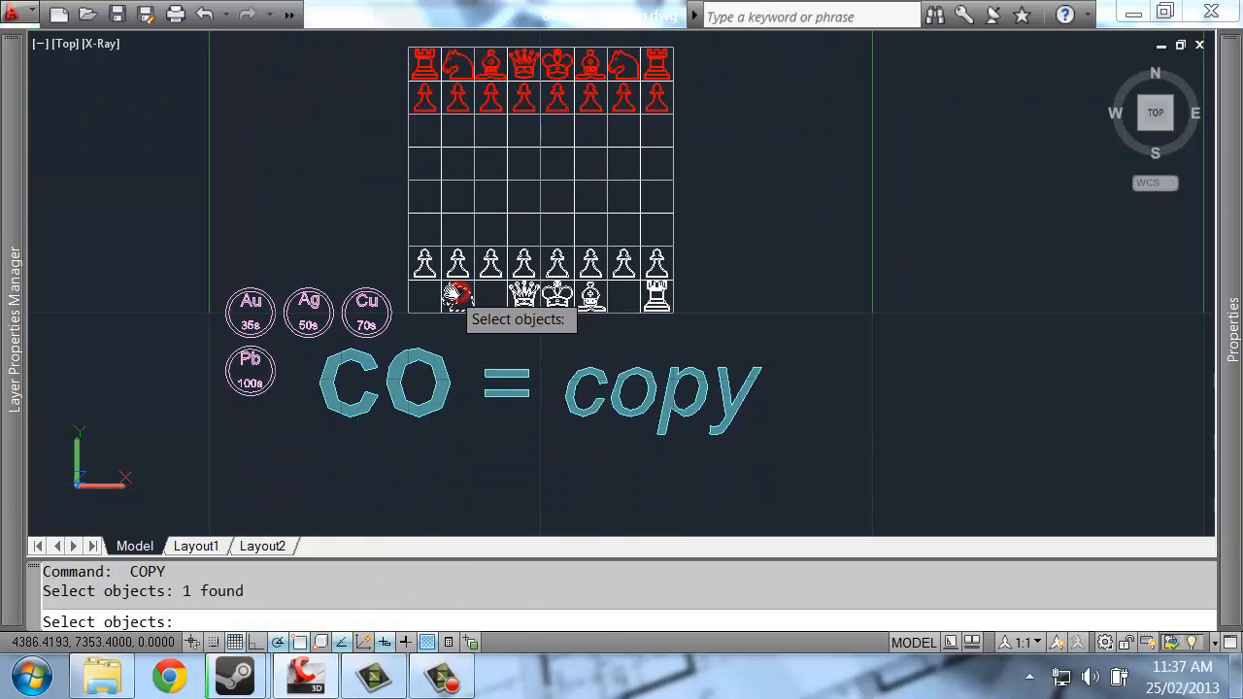
{"action": "key", "text": "space"}
{"action": "left_click", "coordinate": [442, 283]}
{"action": "left_click", "coordinate": [605, 282]}
{"action": "key", "text": "space"}
Copy the white bishop onto the empty corner square beside the first white knight, undoing the first placement and placing it again.
{"action": "key", "text": "space"}
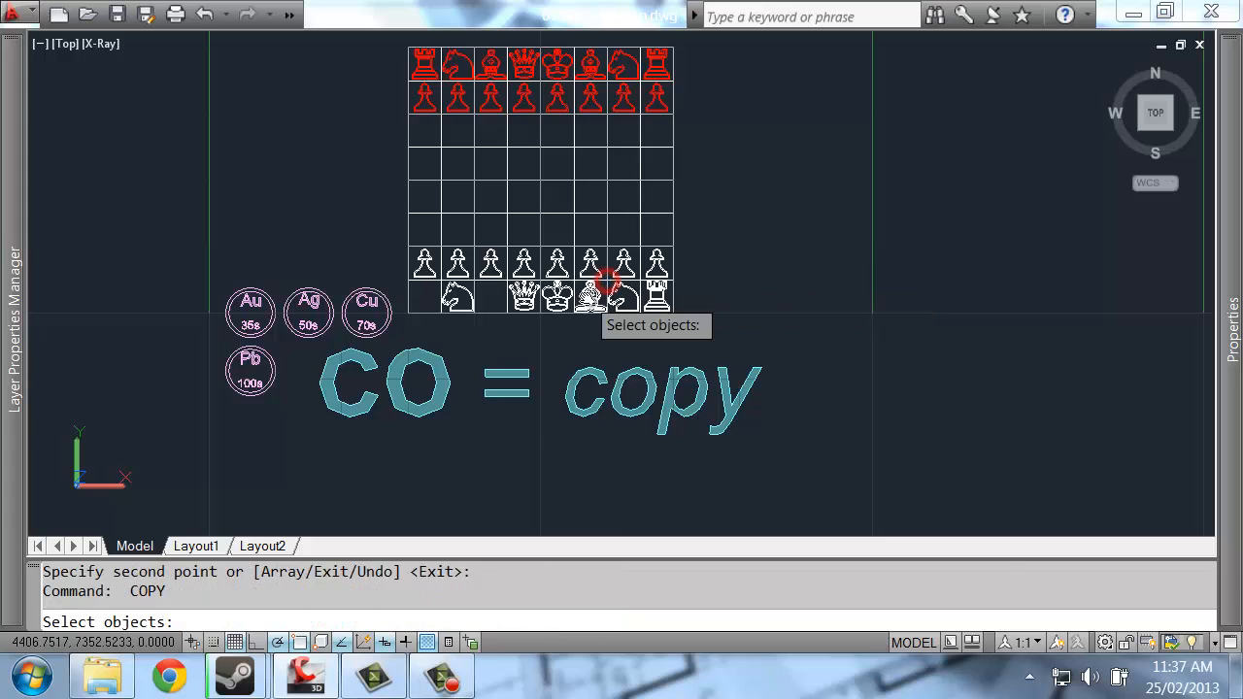
{"action": "left_click", "coordinate": [586, 287]}
{"action": "key", "text": "space"}
{"action": "left_click", "coordinate": [574, 284]}
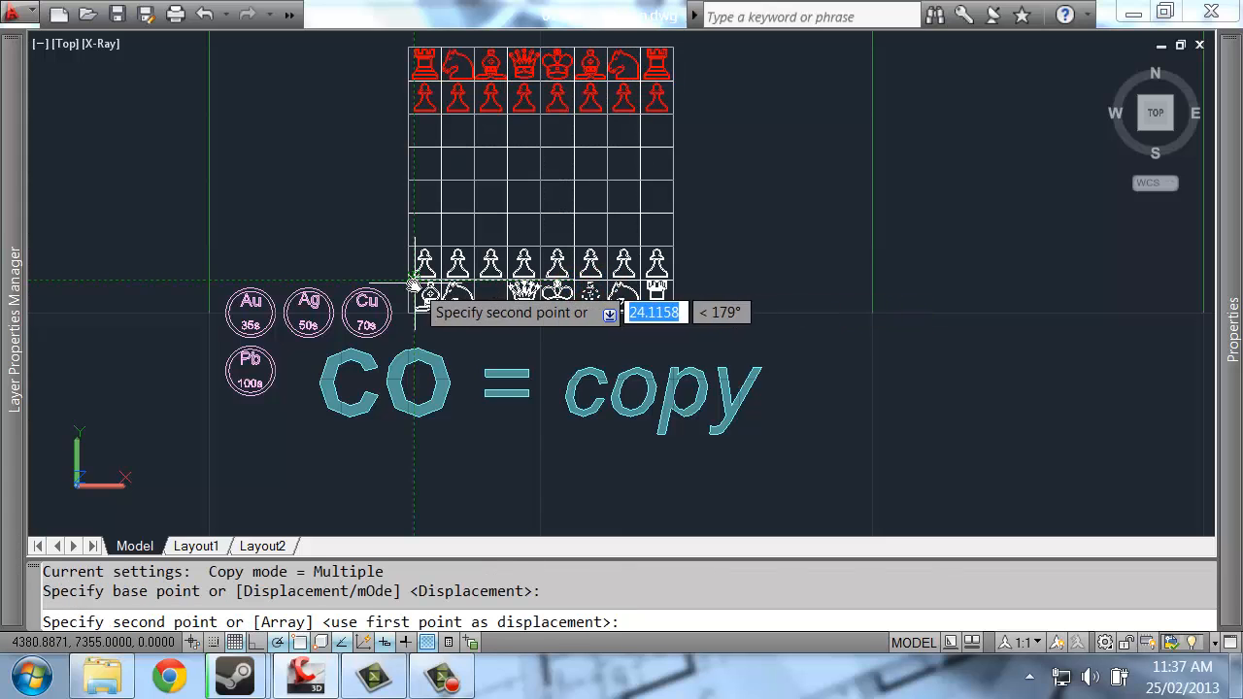
{"action": "left_click", "coordinate": [412, 283]}
{"action": "key", "text": "ctrl+z"}
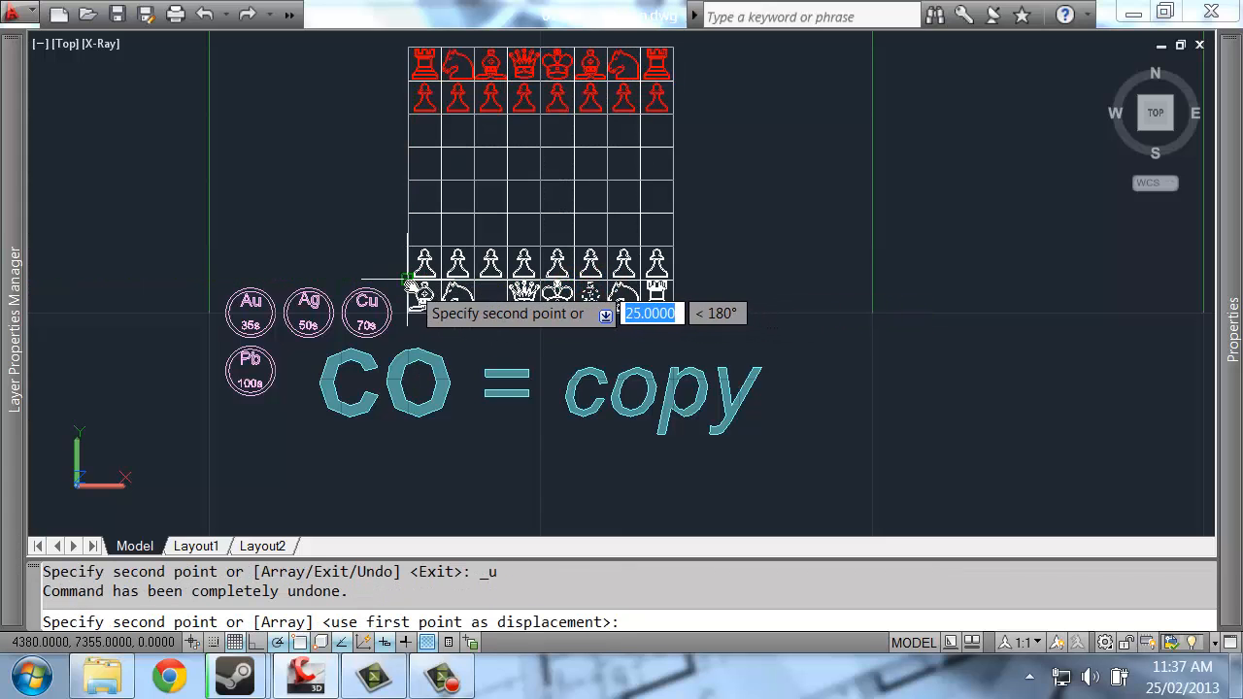
{"action": "left_click", "coordinate": [413, 281]}
{"action": "key", "text": "space"}
Copy the white rook onto the empty square between the white knight and queen, and end the Copy command.
{"action": "key", "text": "space"}
{"action": "left_click", "coordinate": [656, 288]}
{"action": "key", "text": "space"}
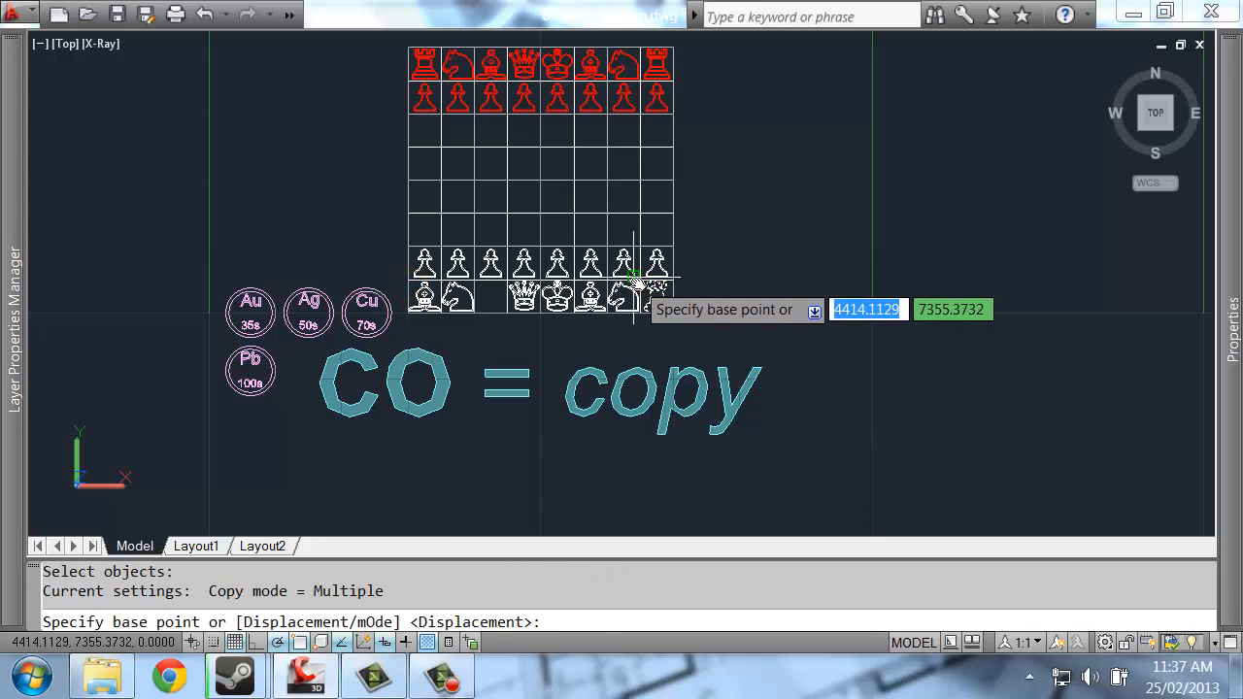
{"action": "left_click", "coordinate": [641, 283]}
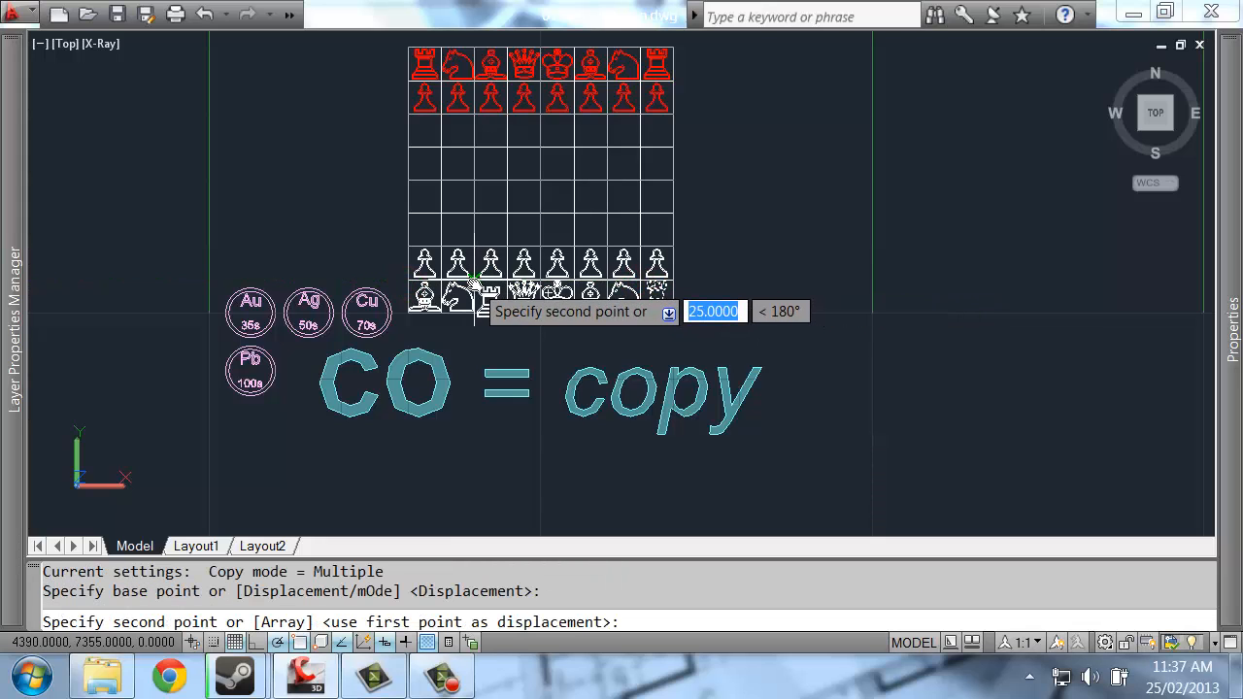
{"action": "left_click", "coordinate": [490, 284]}
{"action": "key", "text": "Escape"}
Undo all the copies of the red and white pieces on the Copy panel's chess board.
{"action": "scroll", "coordinate": [751, 360], "scroll_direction": "down", "scroll_amount": 4}
{"action": "scroll", "coordinate": [719, 252], "scroll_direction": "up", "scroll_amount": 3}
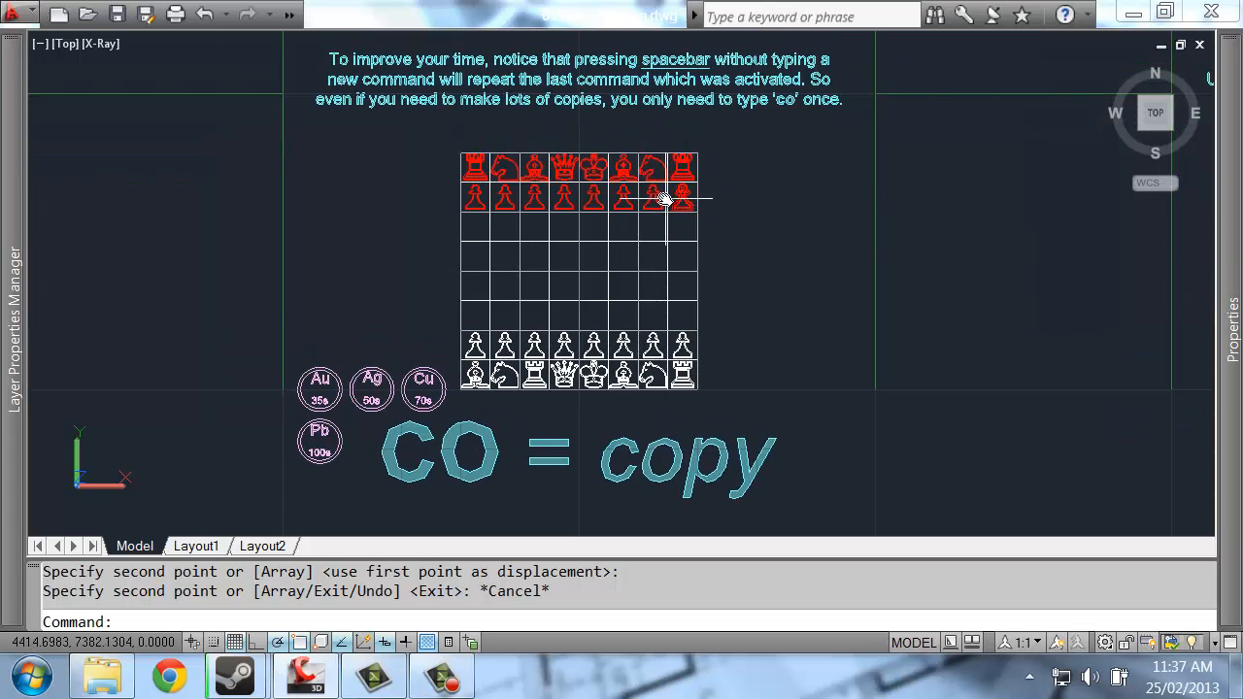
{"action": "key", "text": "ctrl+z"}
{"action": "key", "text": "ctrl+z"}
{"action": "key", "text": "ctrl+z"}
{"action": "key", "text": "ctrl+z"}
{"action": "key", "text": "ctrl+z"}
{"action": "key", "text": "ctrl+z"}
{"action": "key", "text": "ctrl+z"}
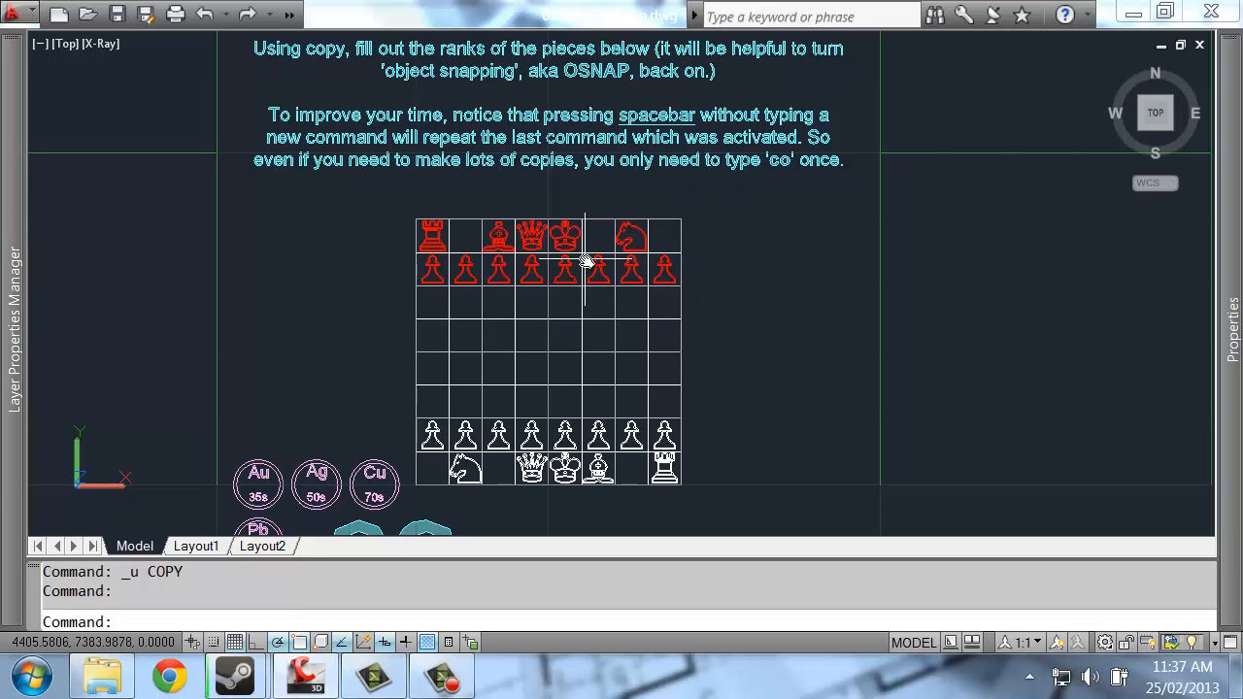
{"action": "type", "text": "c"}
{"action": "key", "text": "space"}
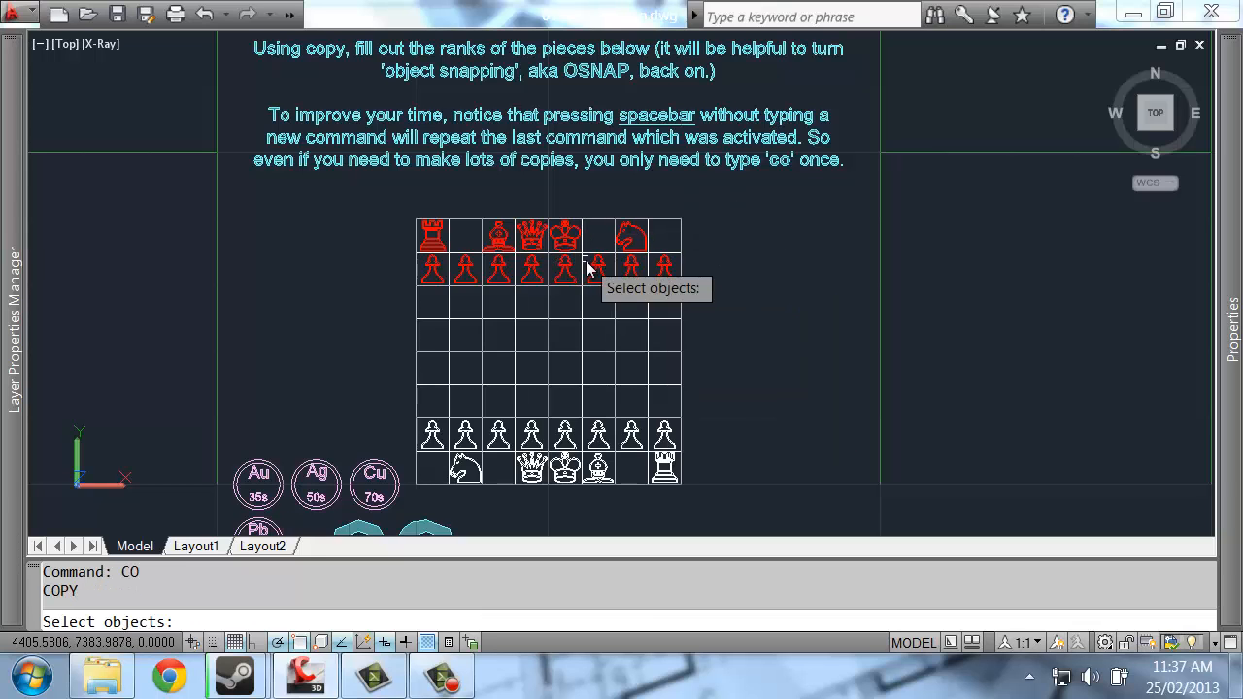
{"action": "left_click", "coordinate": [496, 250]}
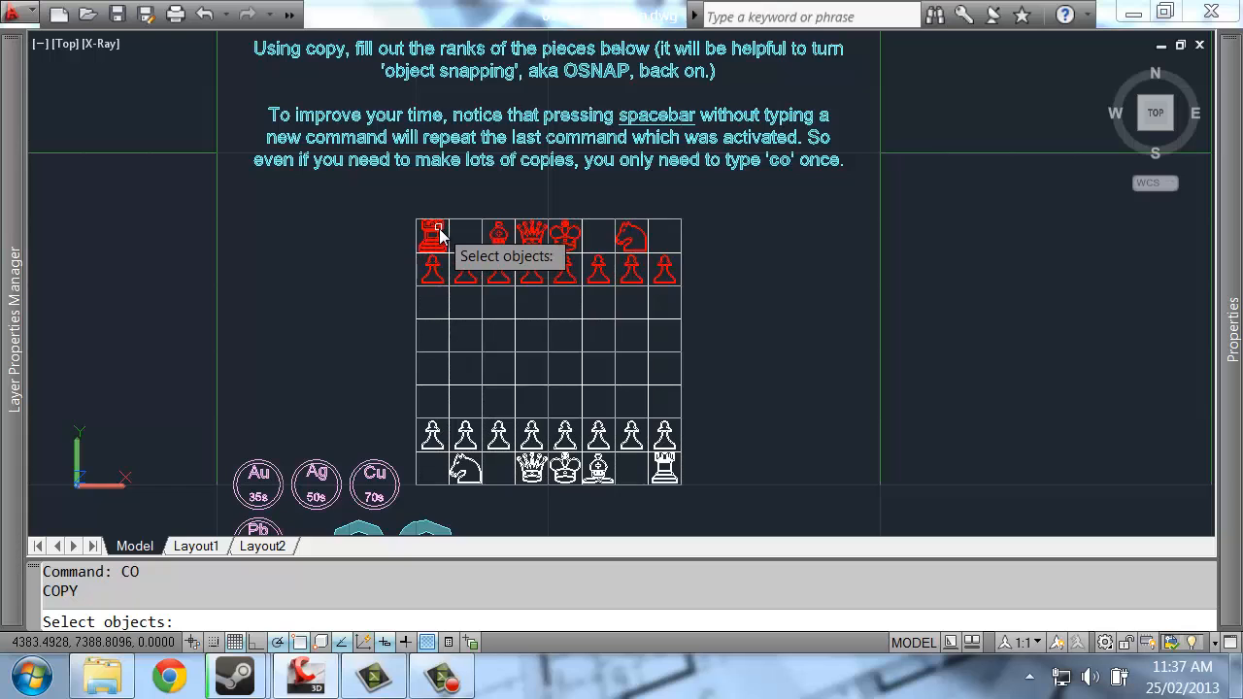
{"action": "key", "text": "space"}
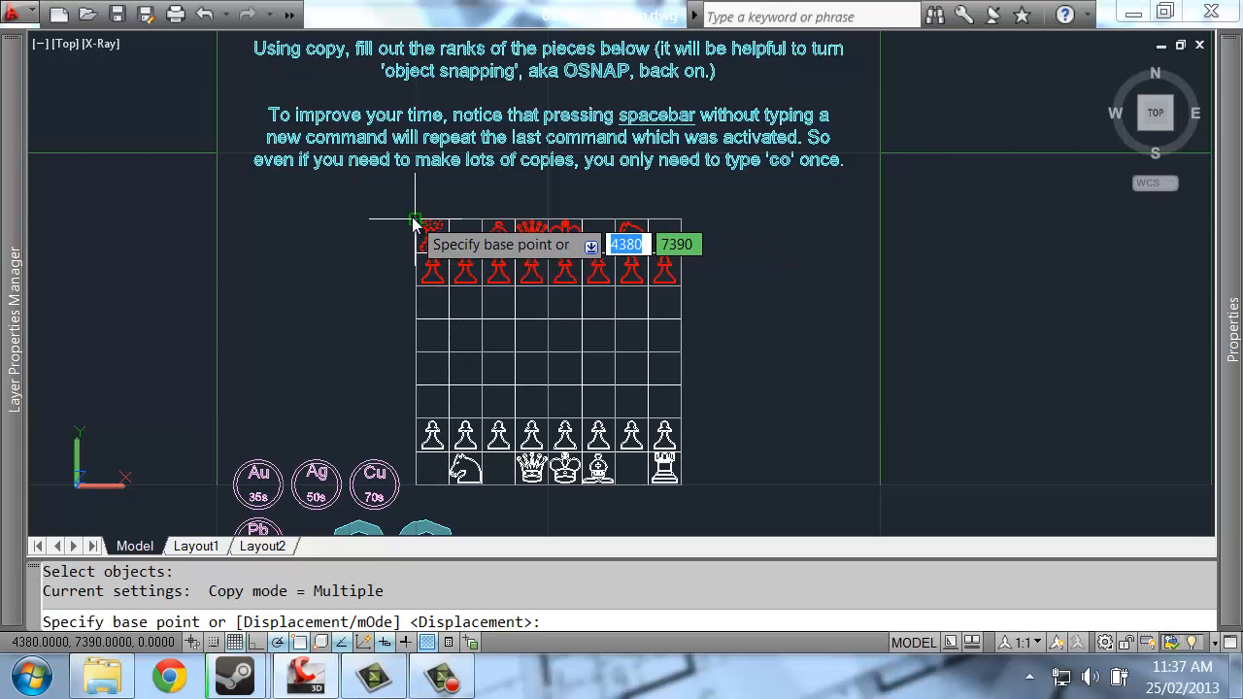
{"action": "left_click", "coordinate": [412, 218]}
{"action": "key", "text": "Escape"}
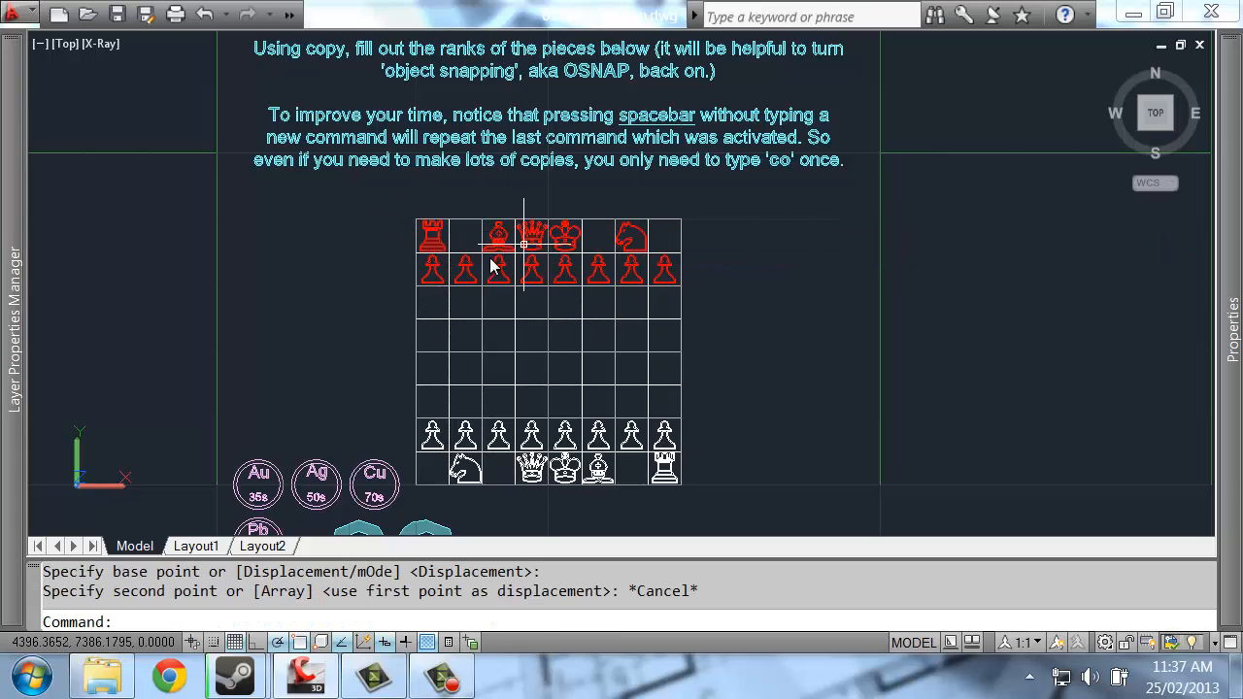
Copy the red rook onto the empty corner square beside the red knight, using square corners as snap points.
{"action": "key", "text": "space"}
{"action": "scroll", "coordinate": [427, 247], "scroll_direction": "up", "scroll_amount": 1}
{"action": "left_click", "coordinate": [428, 247]}
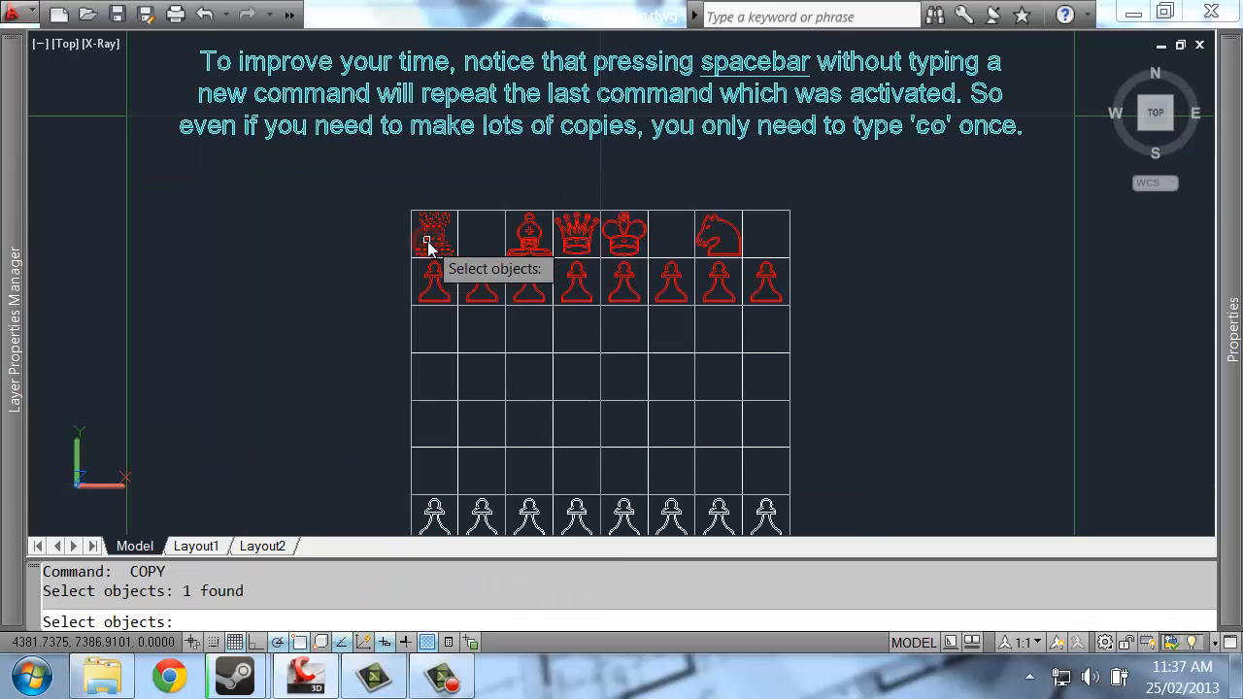
{"action": "key", "text": "space"}
{"action": "left_click", "coordinate": [412, 211]}
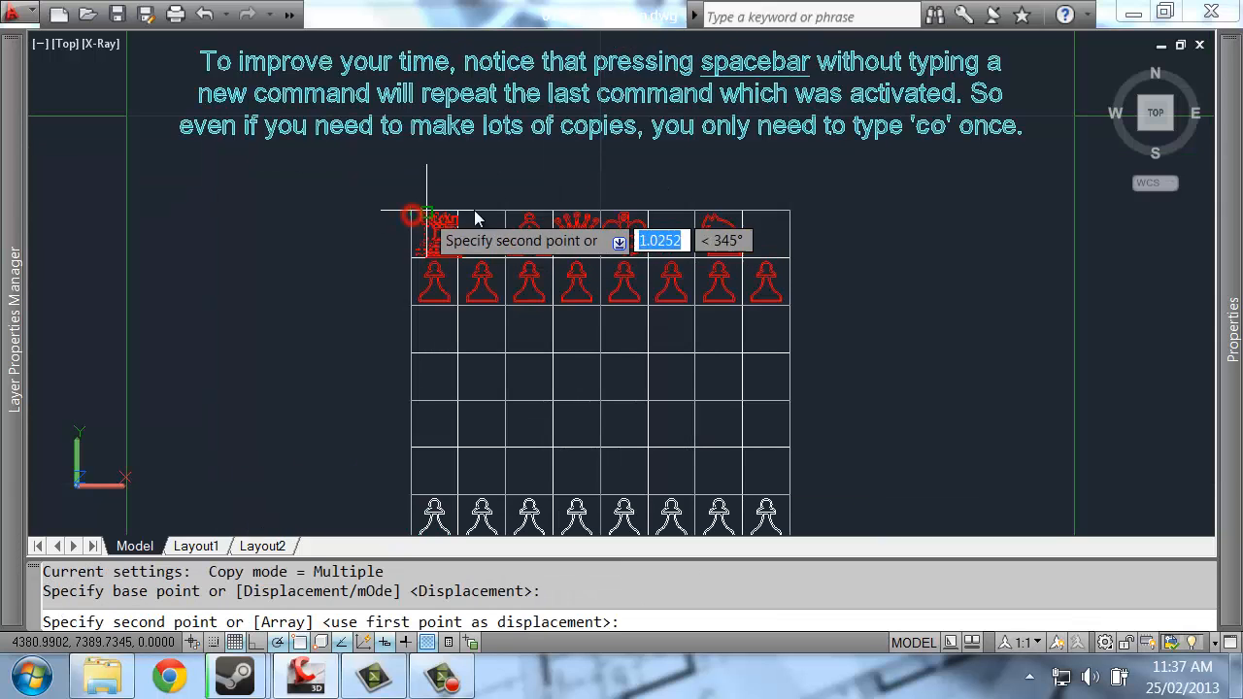
{"action": "left_click", "coordinate": [744, 212]}
{"action": "key", "text": "space"}
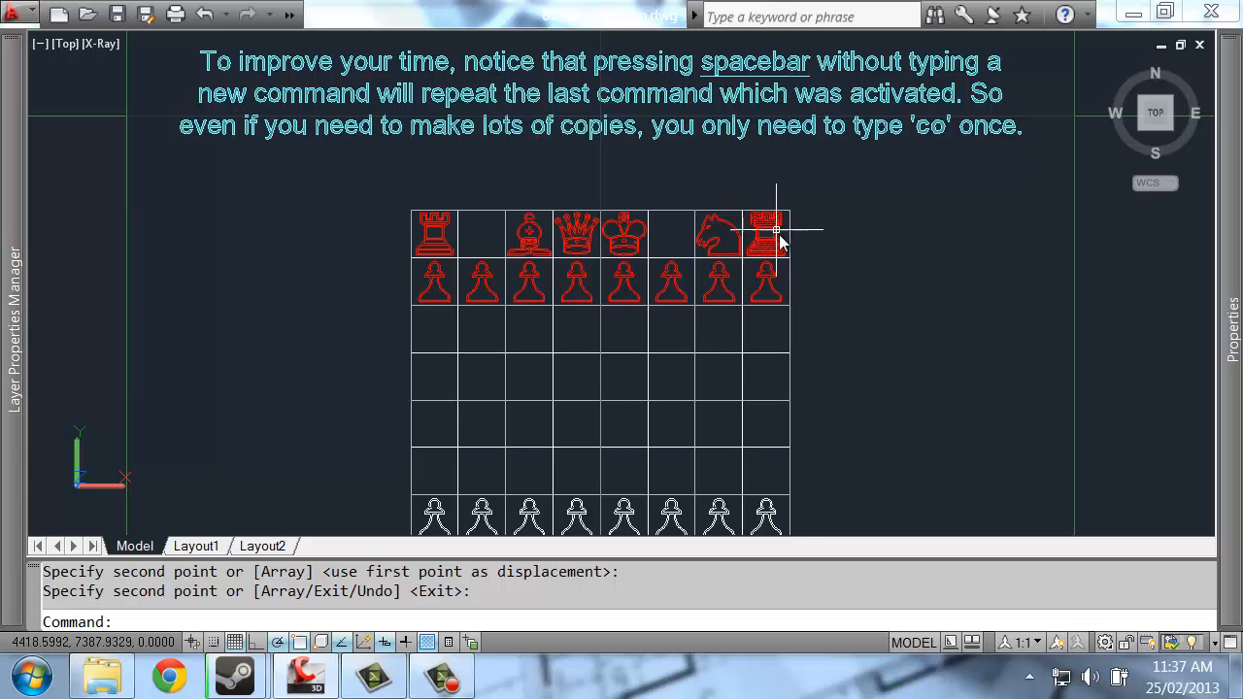
Repeat the Copy command to copy the red knight onto the empty square between the red rook and bishop.
{"action": "type", "text": "co"}
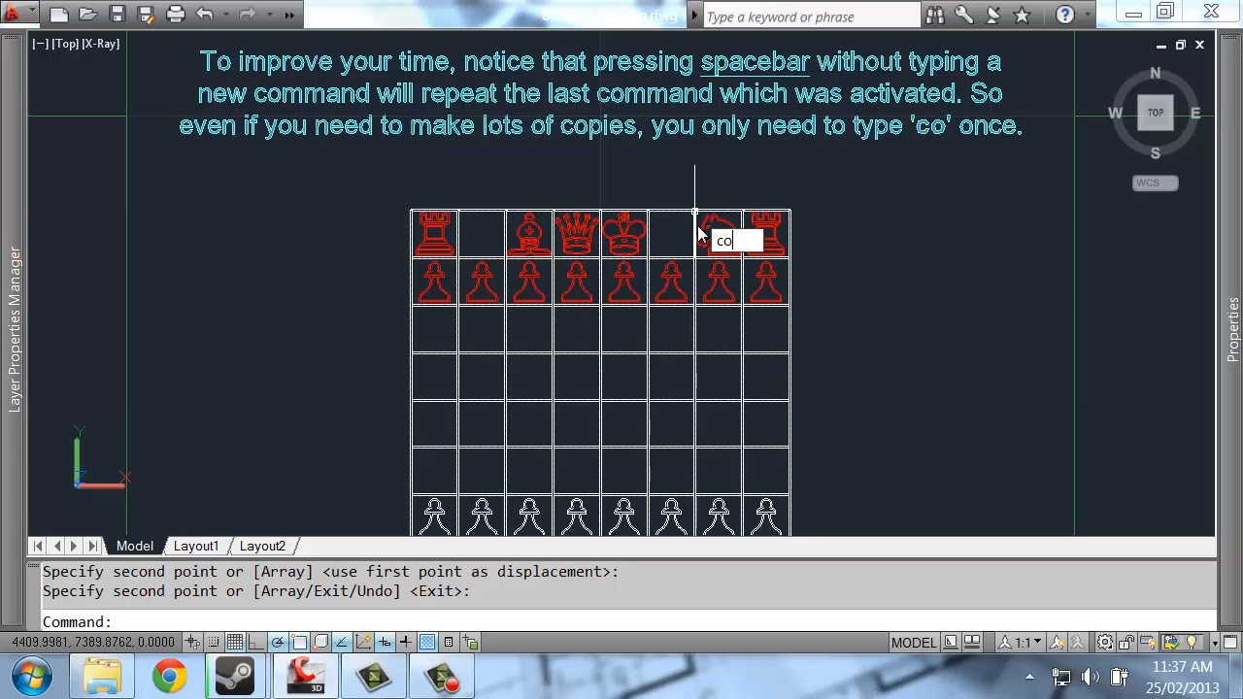
{"action": "key", "text": "Escape"}
{"action": "key", "text": "space"}
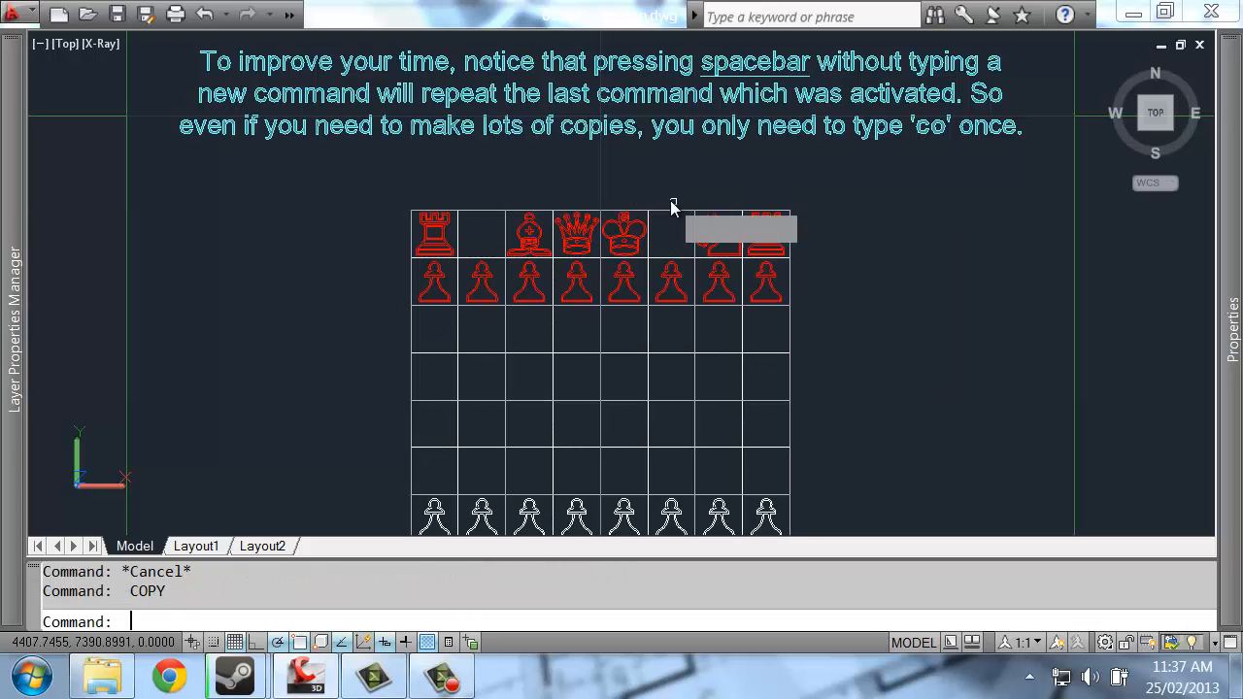
{"action": "left_click", "coordinate": [712, 221]}
{"action": "key", "text": "space"}
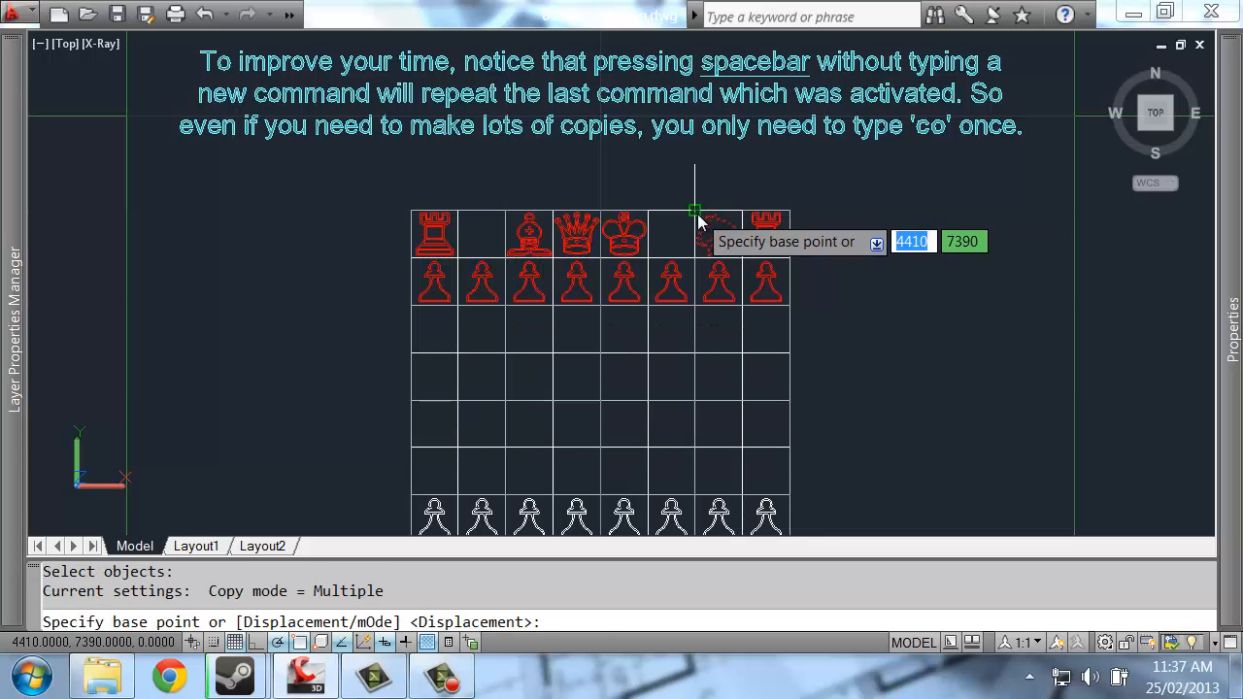
{"action": "left_click", "coordinate": [696, 212]}
{"action": "left_click", "coordinate": [459, 211]}
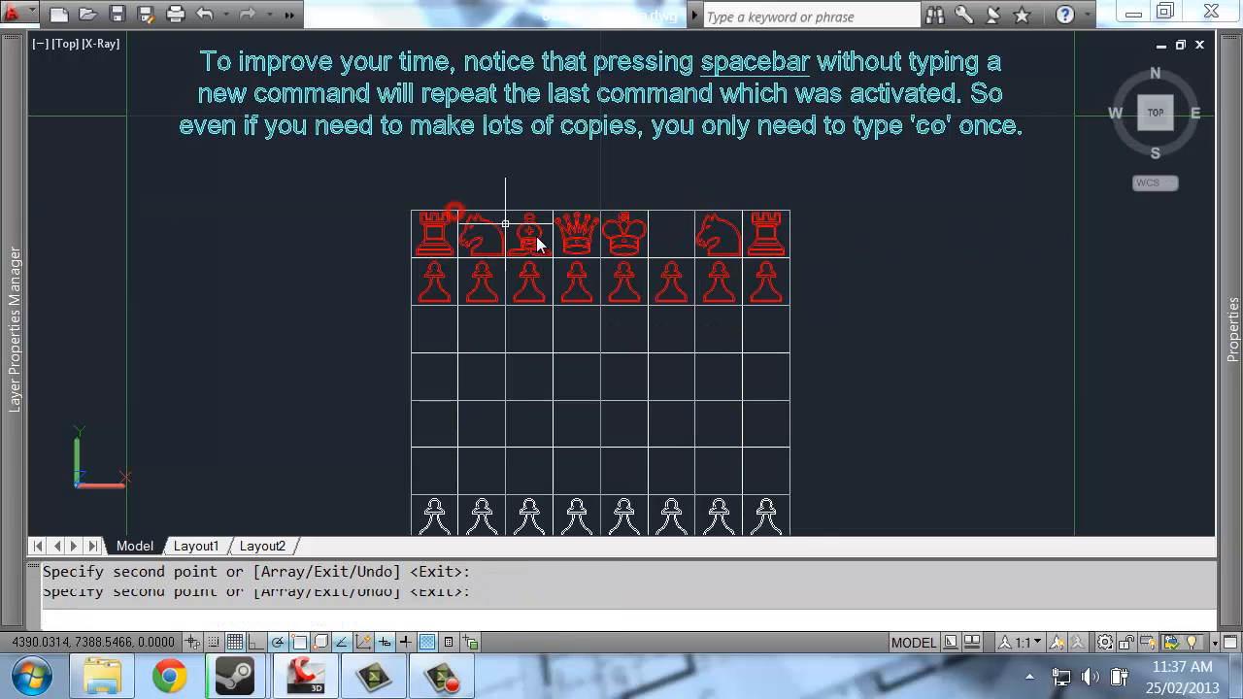
{"action": "key", "text": "space"}
Copy the red bishop onto the empty square between the red king and knight, snapping from corner to corner.
{"action": "key", "text": "space"}
{"action": "left_click", "coordinate": [527, 233]}
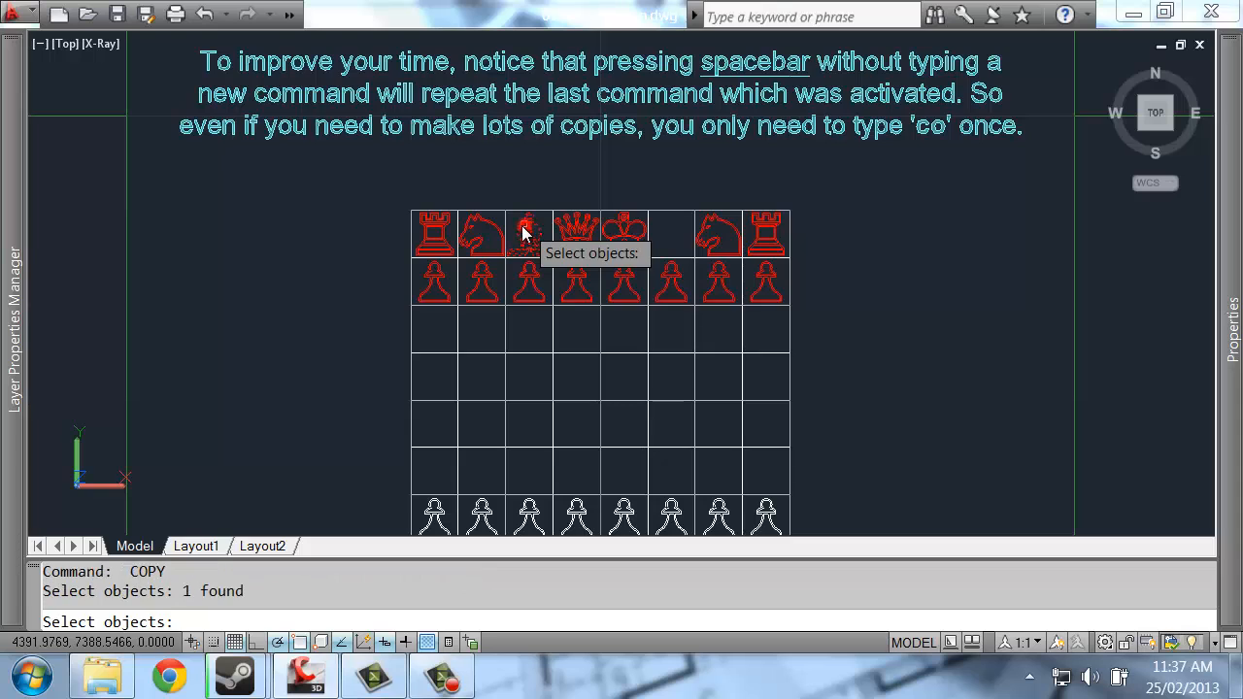
{"action": "key", "text": "space"}
{"action": "left_click", "coordinate": [505, 211]}
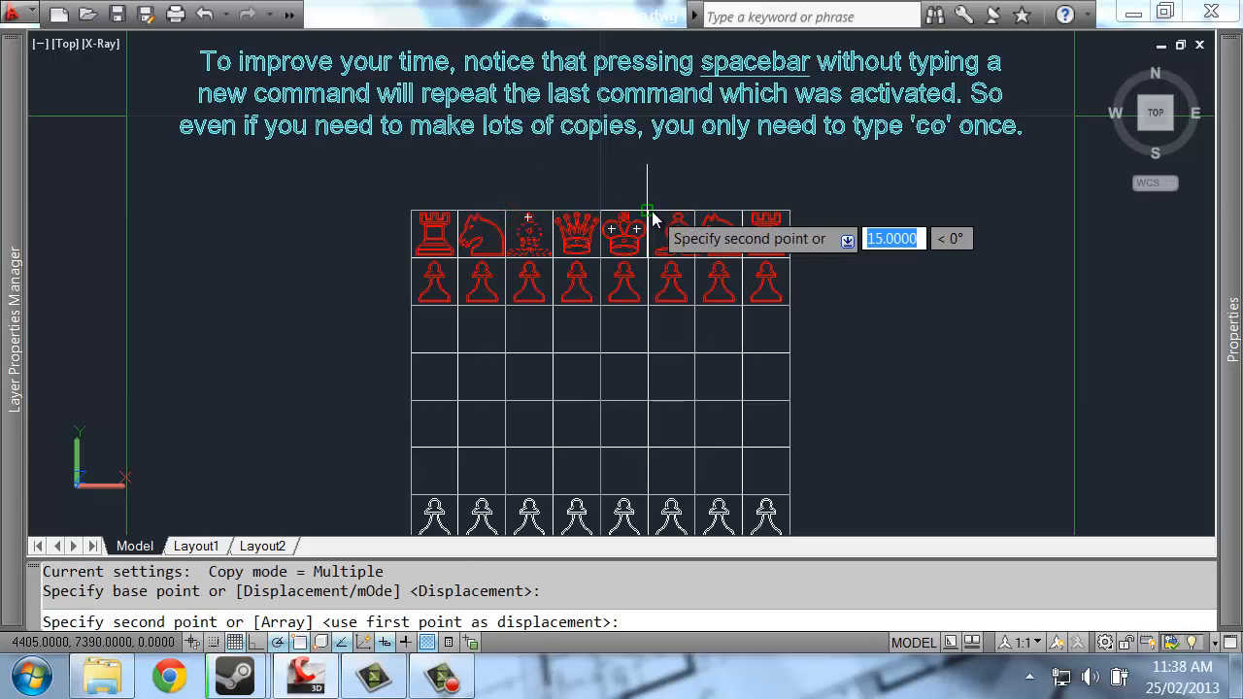
{"action": "left_click", "coordinate": [643, 173]}
{"action": "key", "text": "space"}
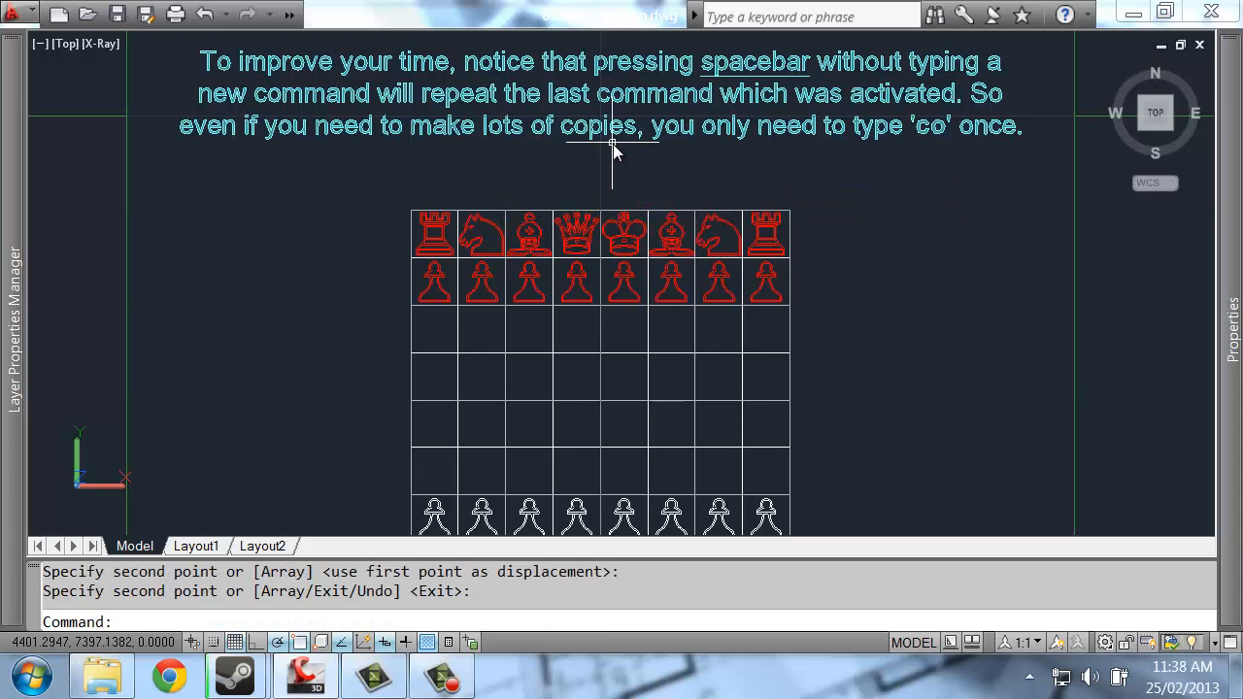
Copy the white knight onto the empty square between the white bishop and rook, using square corners as snap points.
{"action": "middle_click_drag", "start_coordinate": [668, 257], "coordinate": [648, 106]}
{"action": "key", "text": "space"}
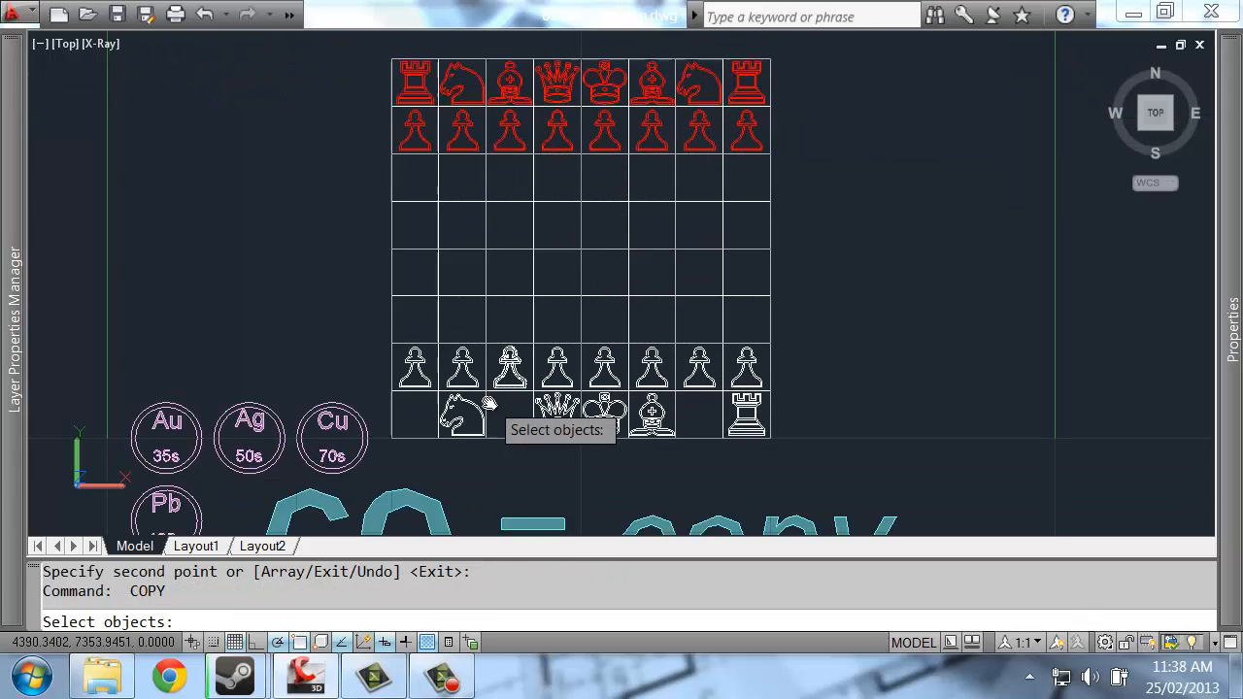
{"action": "left_click", "coordinate": [463, 410]}
{"action": "key", "text": "space"}
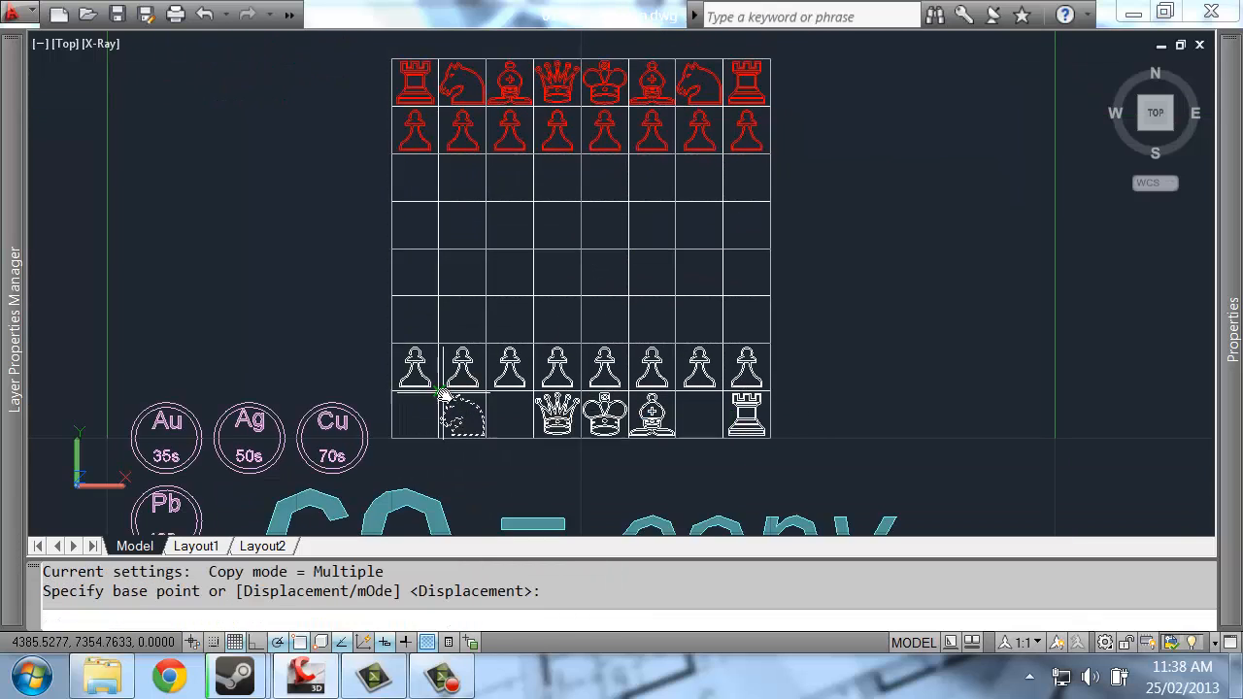
{"action": "left_click", "coordinate": [442, 393]}
{"action": "left_click", "coordinate": [678, 392]}
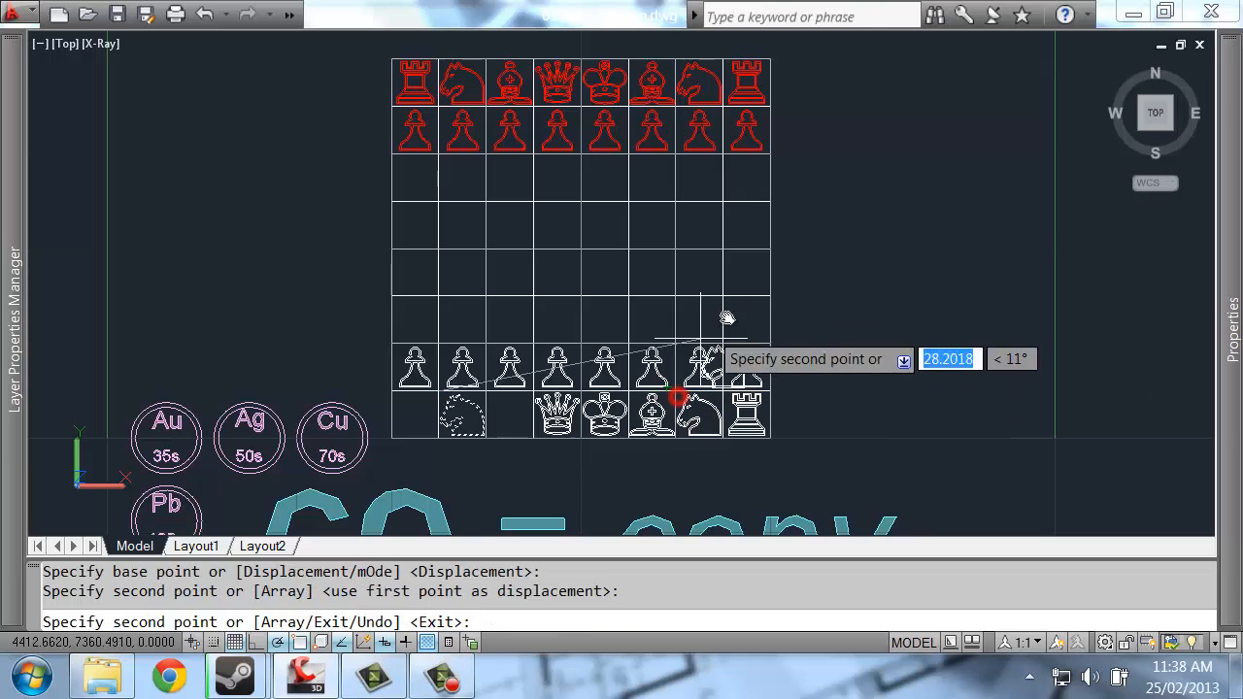
{"action": "key", "text": "space"}
Copy the white rook onto the empty corner square at the opposite end of the white back rank.
{"action": "key", "text": "space"}
{"action": "left_click", "coordinate": [744, 408]}
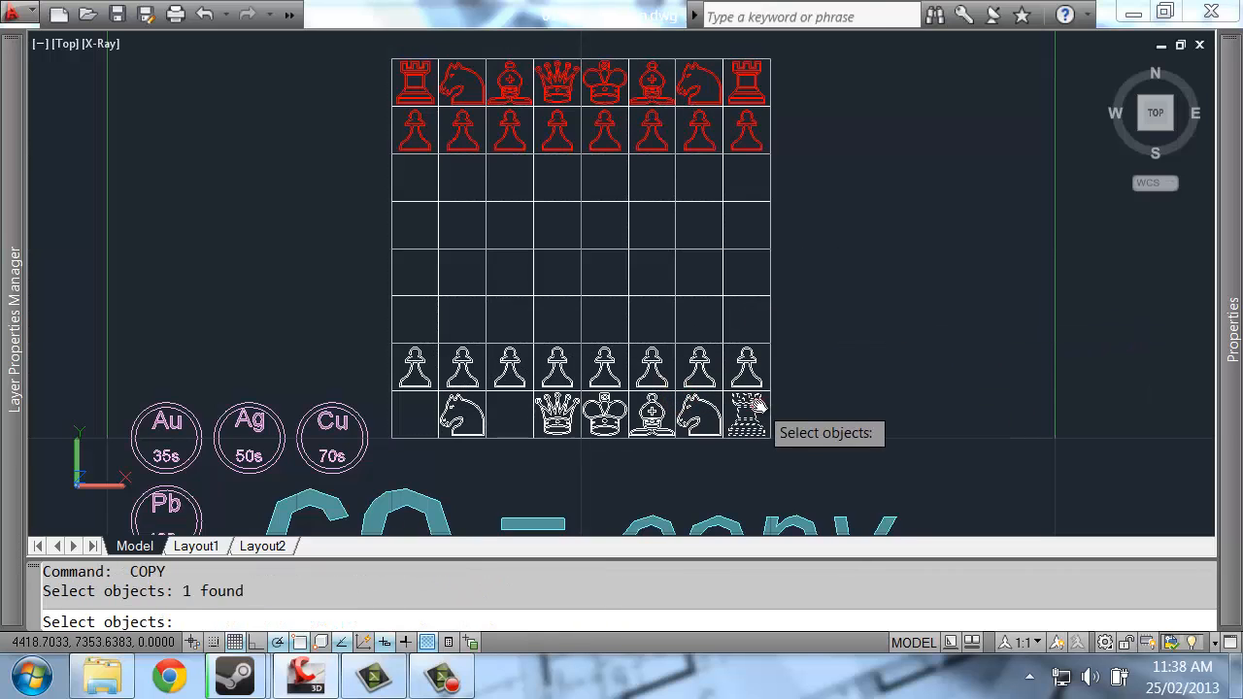
{"action": "key", "text": "space"}
{"action": "left_click", "coordinate": [723, 391]}
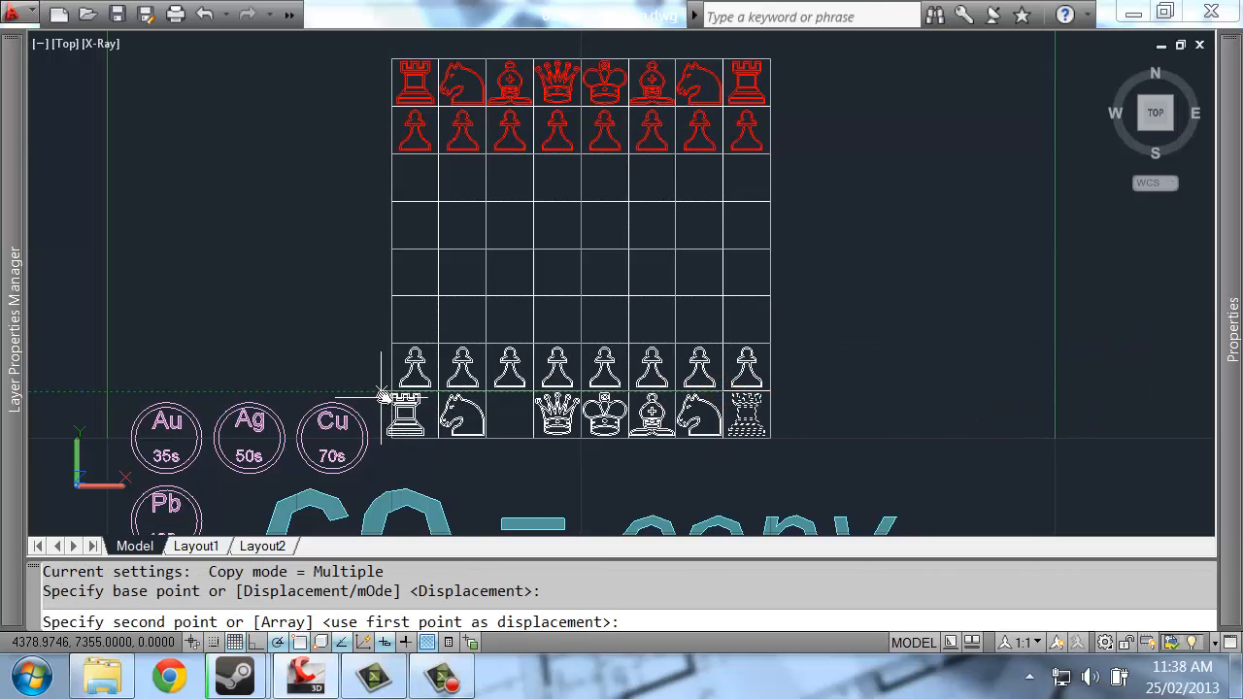
{"action": "left_click", "coordinate": [393, 393]}
{"action": "key", "text": "space"}
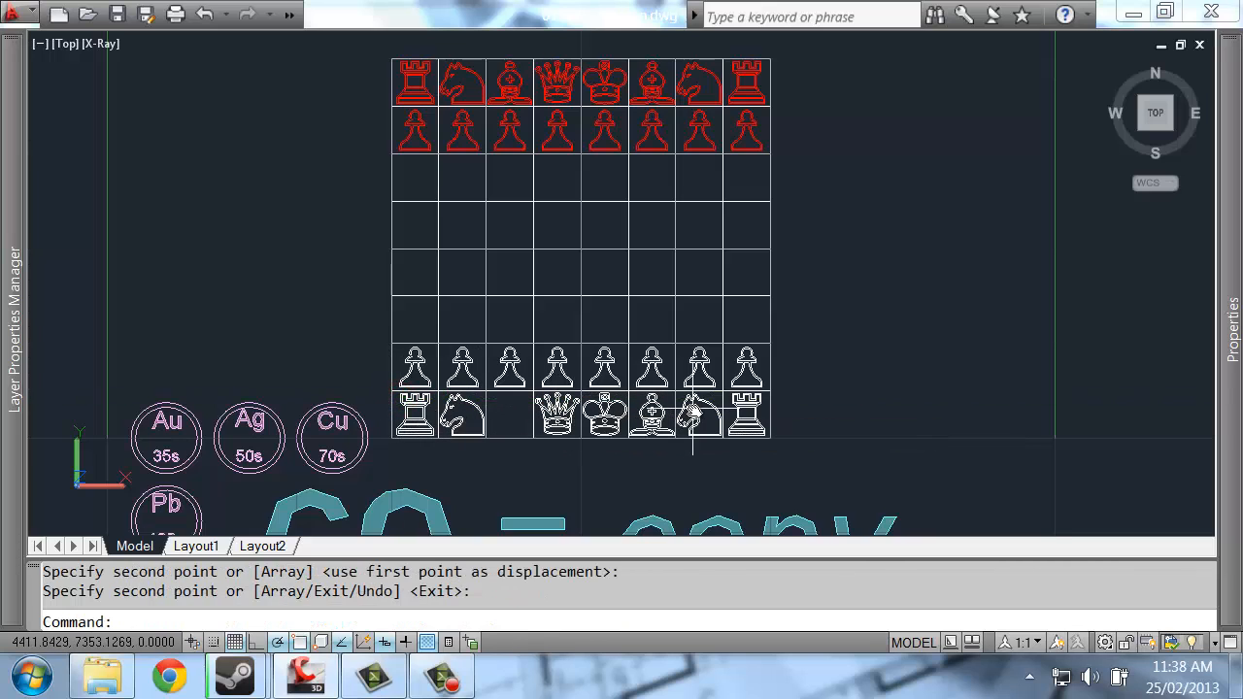
Copy the white bishop onto the empty square between the white knight and queen, and end the Copy command.
{"action": "key", "text": "space"}
{"action": "left_click", "coordinate": [651, 405]}
{"action": "key", "text": "space"}
{"action": "left_click", "coordinate": [627, 391]}
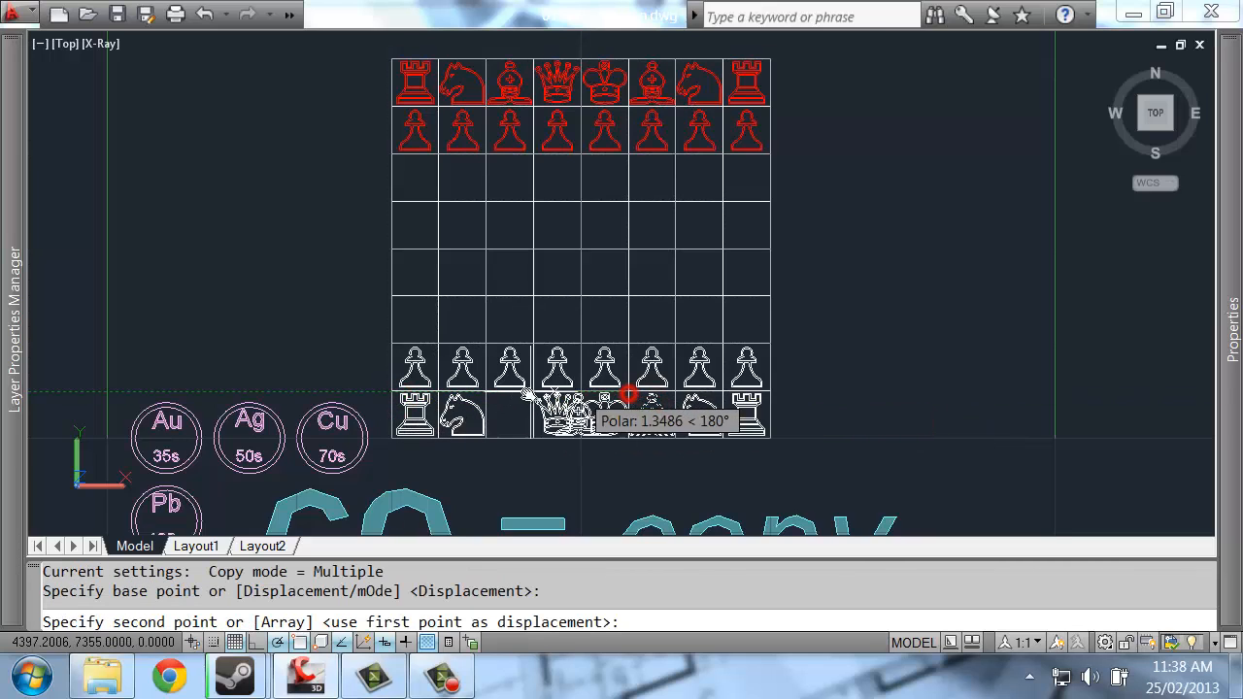
{"action": "left_click", "coordinate": [487, 392]}
{"action": "key", "text": "space"}
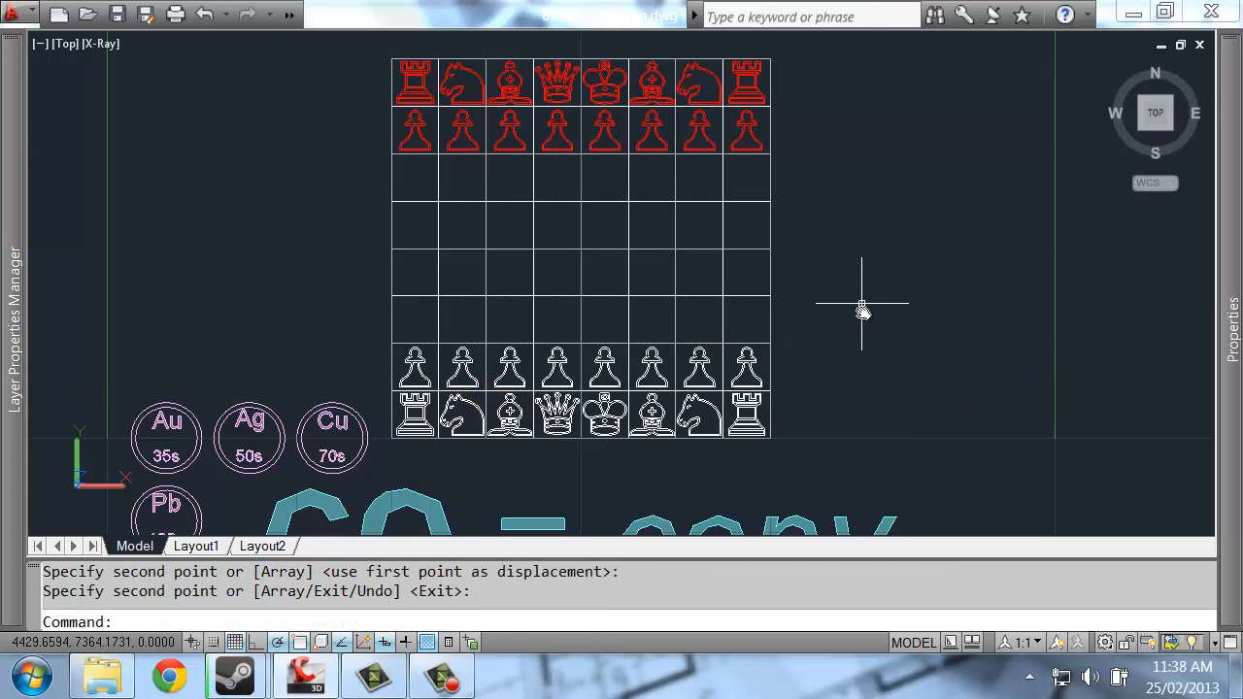
Review the red and white ranks on the Copy panel's chess board and the neighbouring Erase exercise.
{"action": "middle_click_drag", "start_coordinate": [814, 241], "coordinate": [784, 310]}
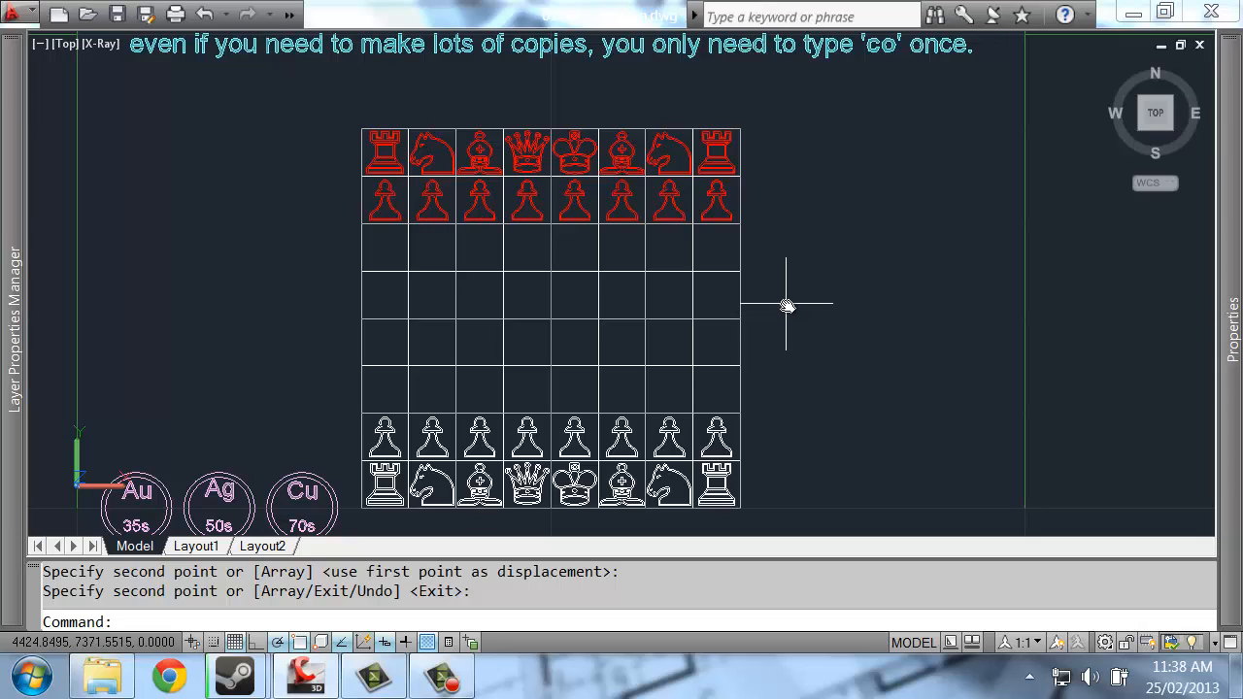
{"action": "scroll", "coordinate": [806, 243], "scroll_direction": "down", "scroll_amount": 3}
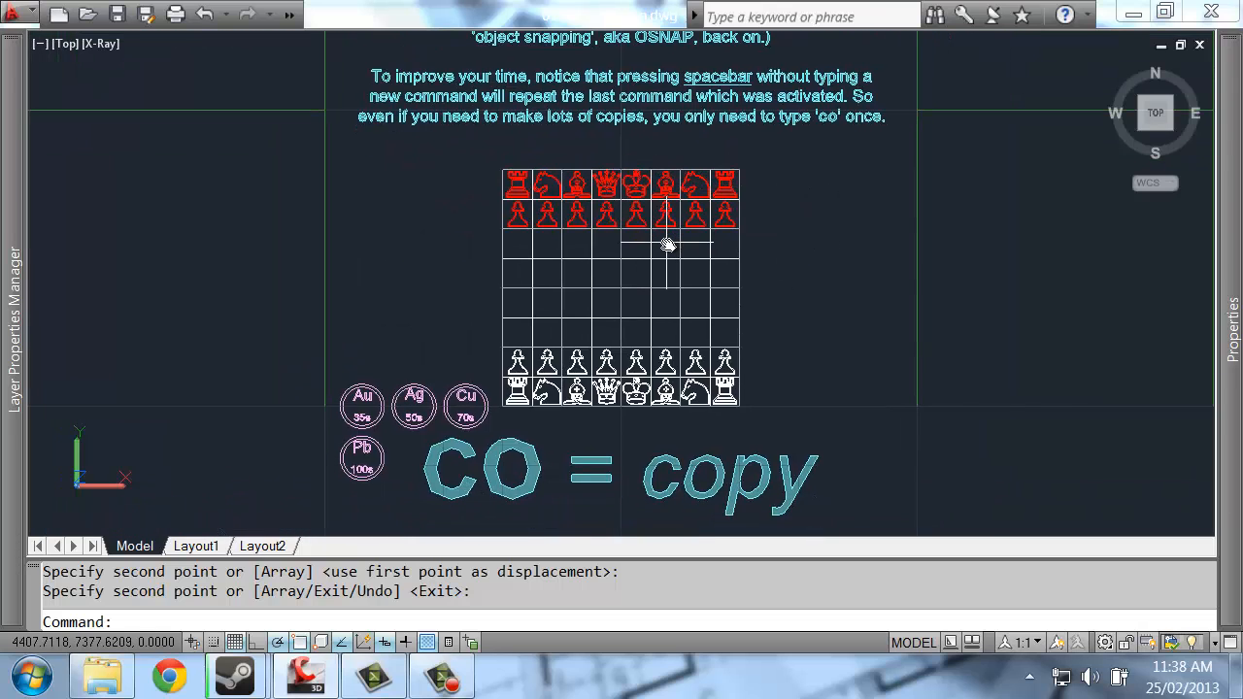
{"action": "scroll", "coordinate": [696, 241], "scroll_direction": "down", "scroll_amount": 2}
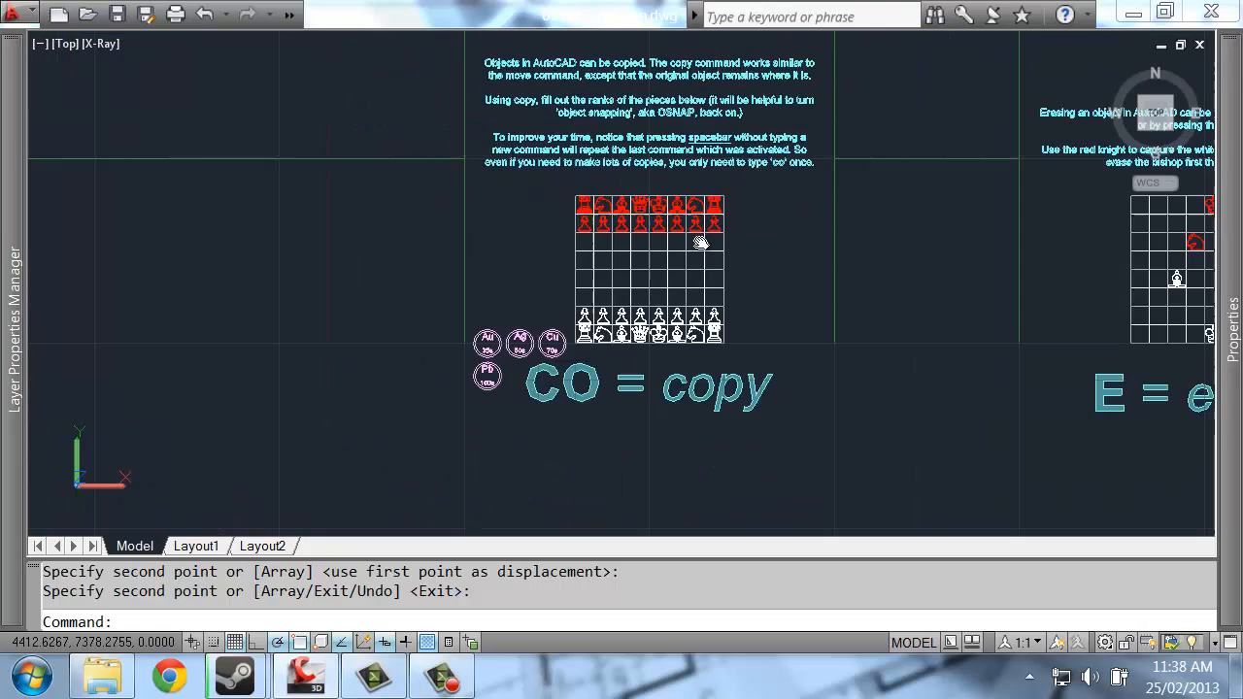
{"action": "mouse_move", "coordinate": [776, 216]}
{"action": "middle_mouse_down"}
{"action": "mouse_move", "coordinate": [718, 267]}
{"action": "mouse_move", "coordinate": [716, 290]}
{"action": "middle_mouse_up"}
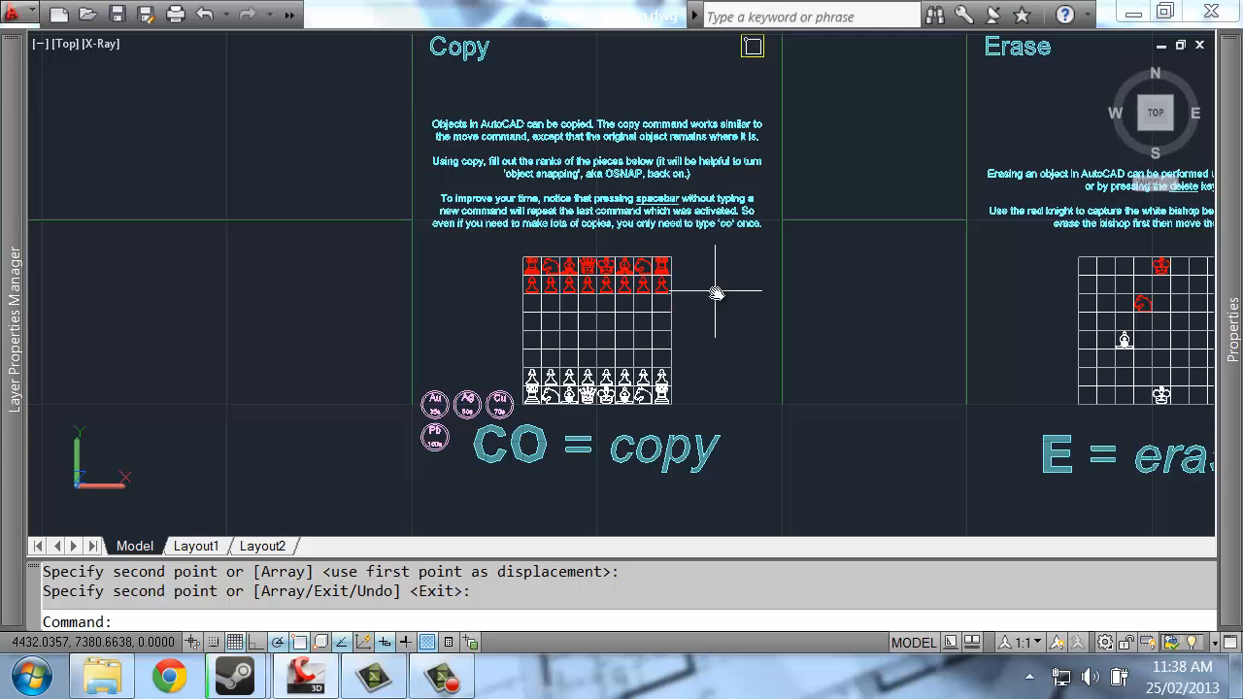
{"action": "middle_click_drag", "start_coordinate": [719, 251], "coordinate": [700, 262]}
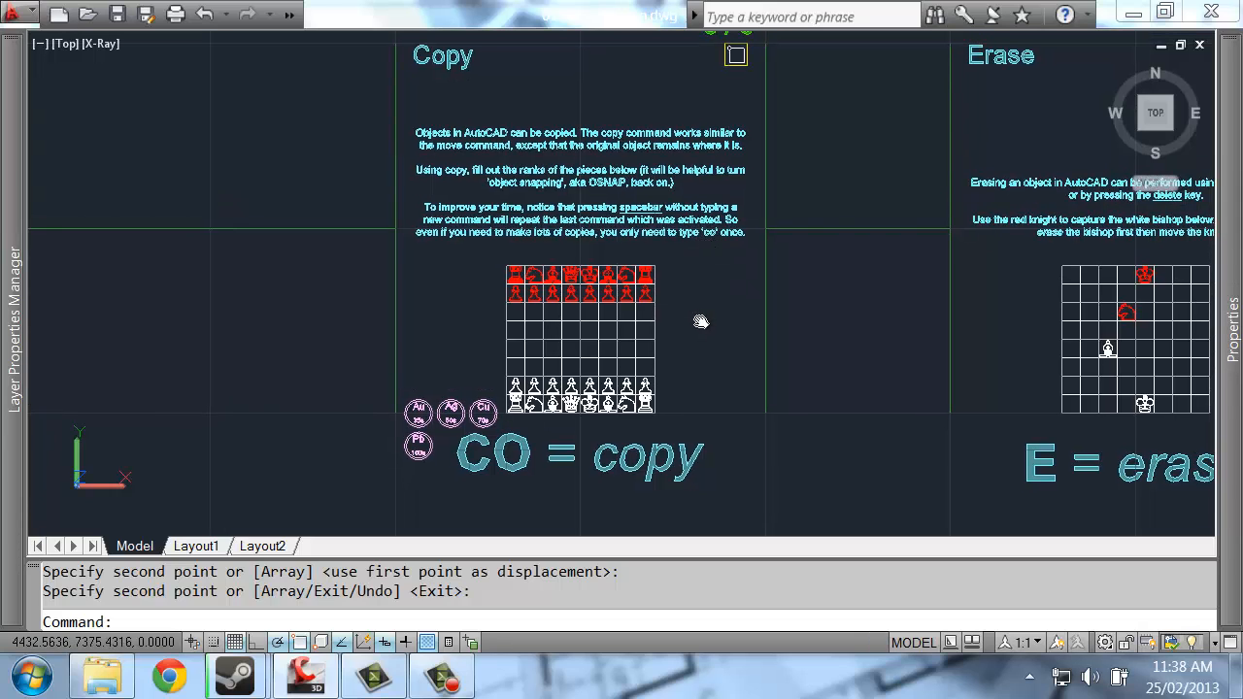
{"action": "middle_click_drag", "start_coordinate": [701, 322], "coordinate": [656, 323]}
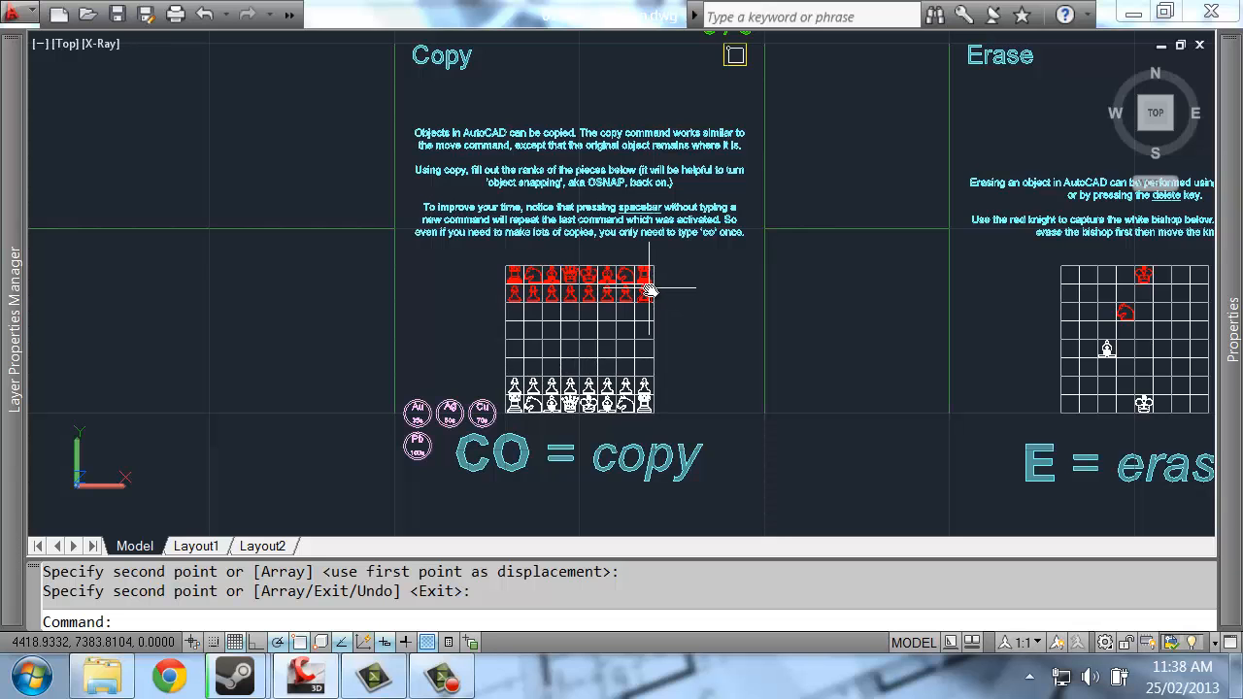
{"action": "scroll", "coordinate": [649, 291], "scroll_direction": "up", "scroll_amount": 3}
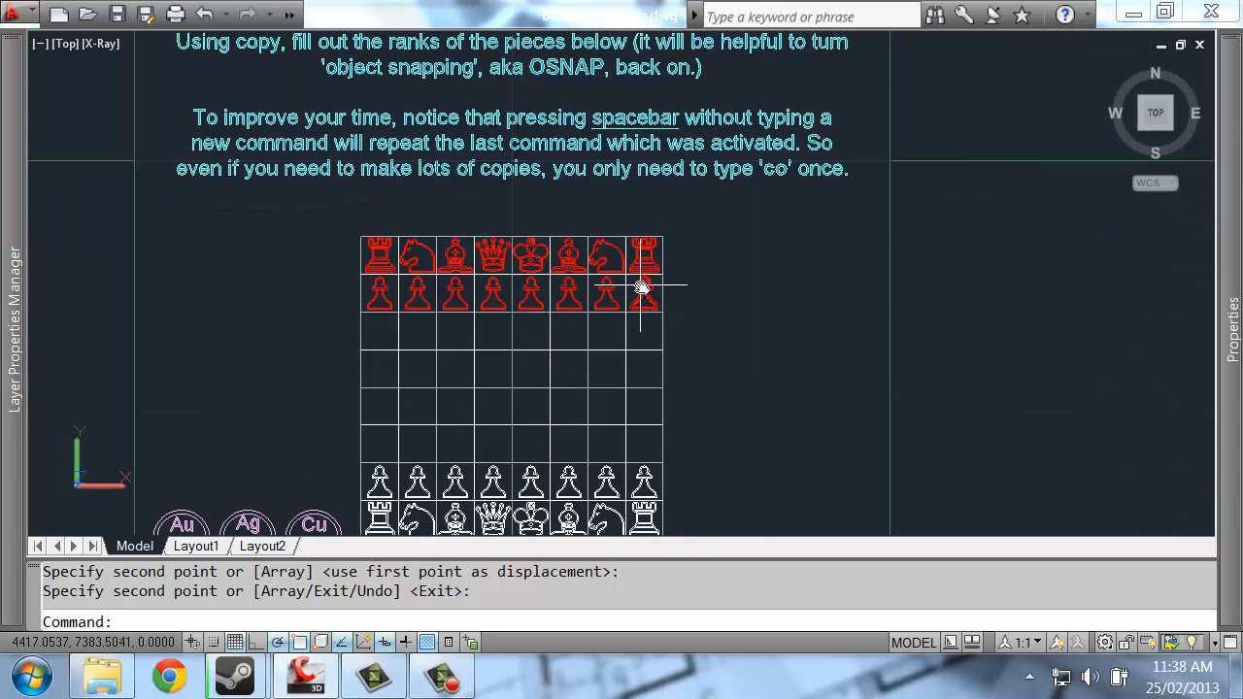
{"action": "scroll", "coordinate": [641, 302], "scroll_direction": "down", "scroll_amount": 2}
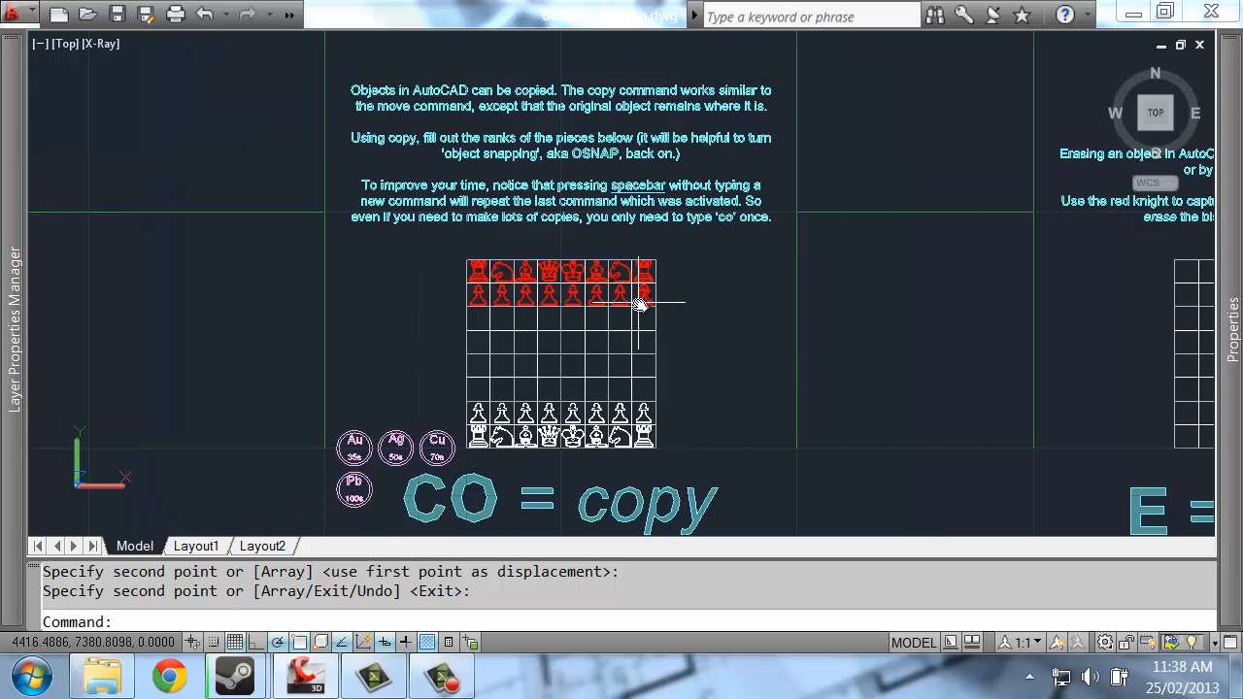
{"action": "scroll", "coordinate": [672, 299], "scroll_direction": "down", "scroll_amount": 3}
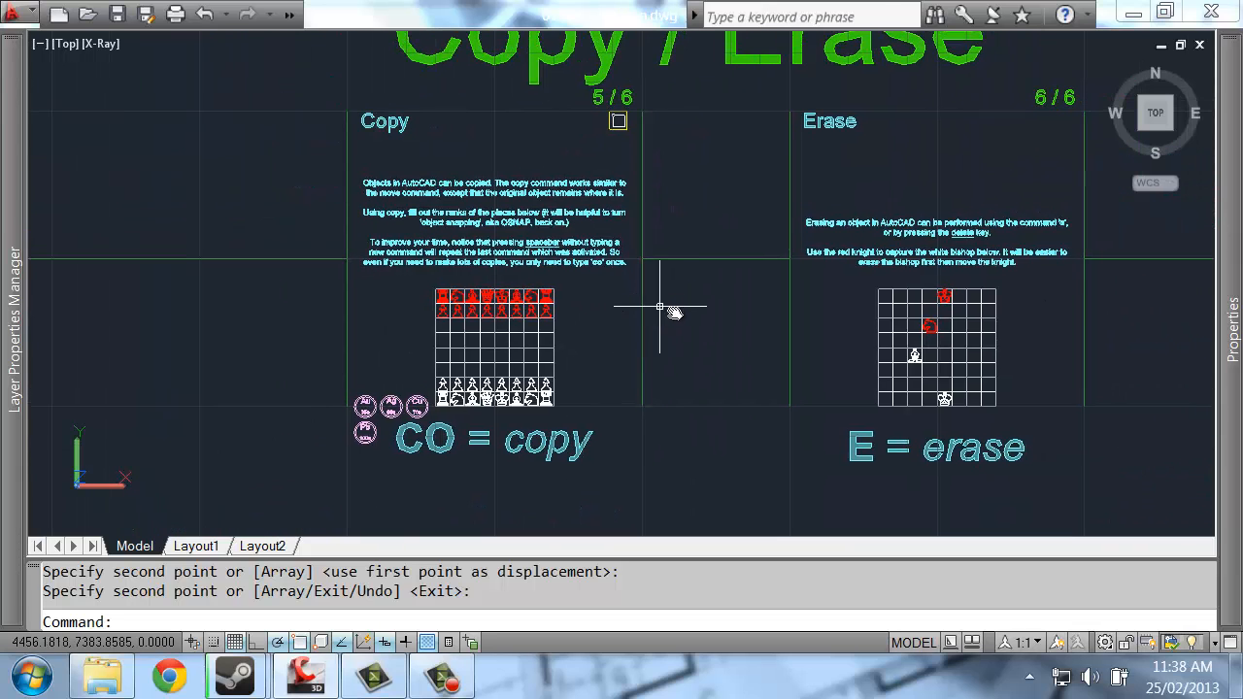
{"action": "middle_click_drag", "start_coordinate": [751, 336], "coordinate": [562, 340]}
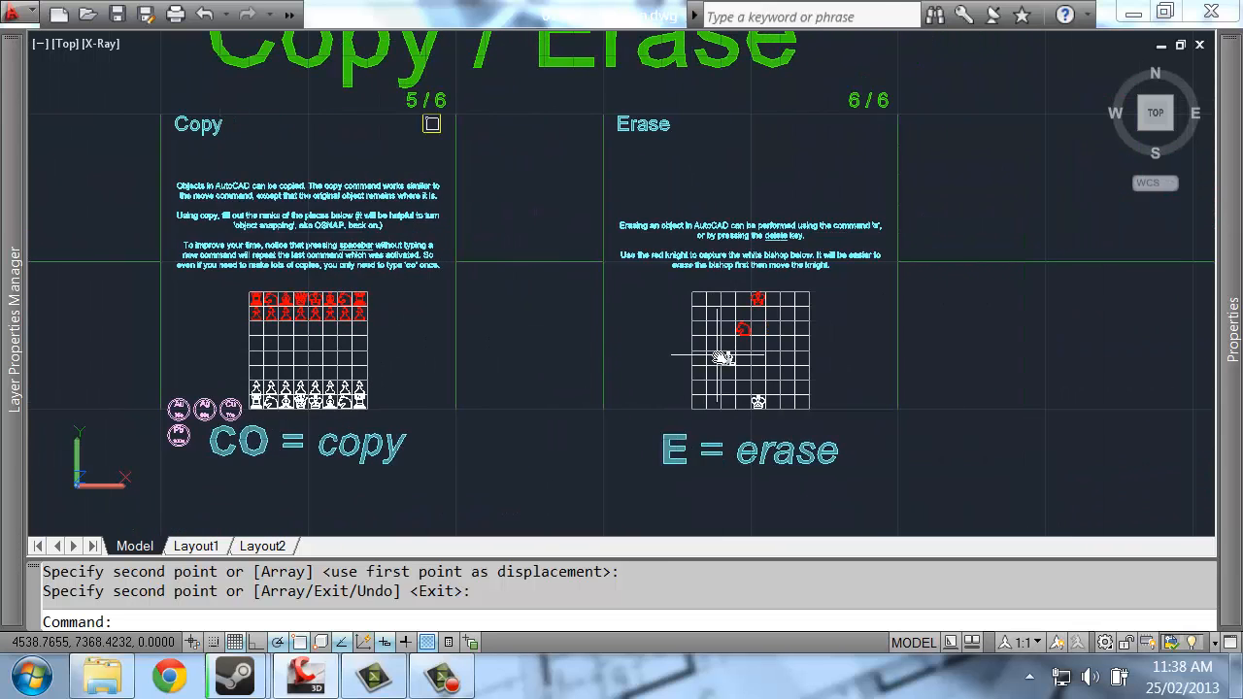
{"action": "middle_click_drag", "start_coordinate": [452, 348], "coordinate": [596, 326]}
{"action": "scroll", "coordinate": [437, 287], "scroll_direction": "up", "scroll_amount": 3}
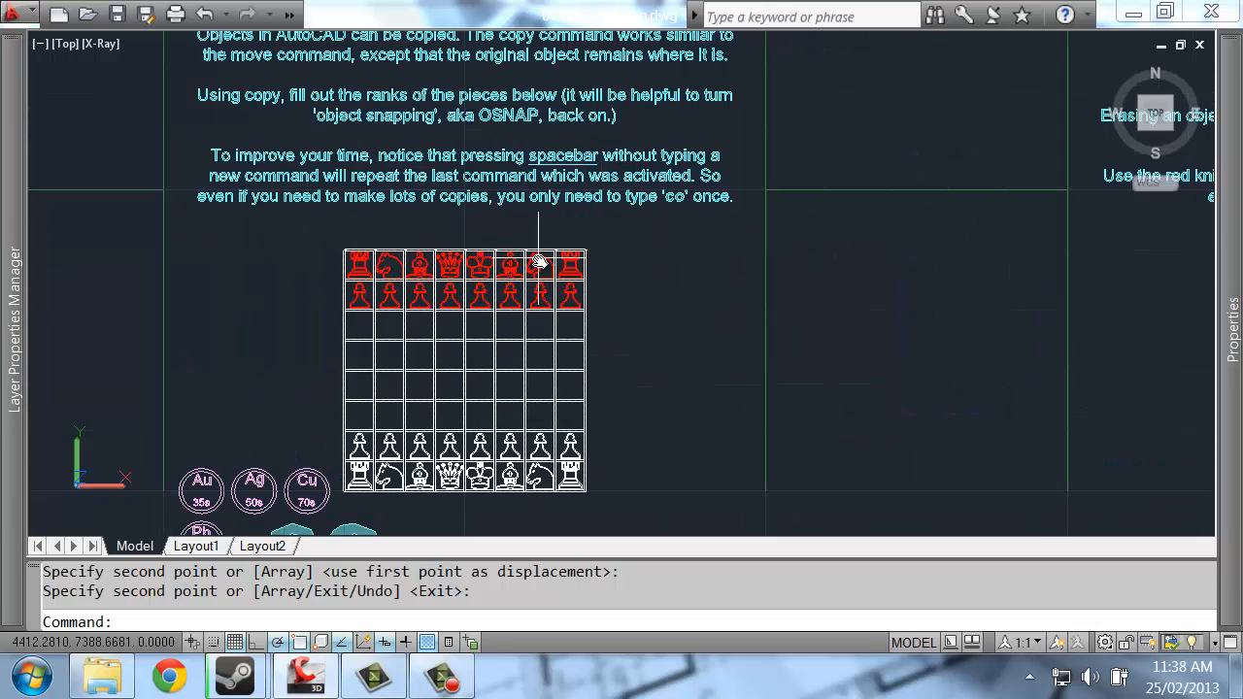
{"action": "mouse_move", "coordinate": [662, 323]}
{"action": "middle_mouse_down"}
{"action": "mouse_move", "coordinate": [814, 198]}
{"action": "mouse_move", "coordinate": [740, 306]}
{"action": "middle_mouse_up"}
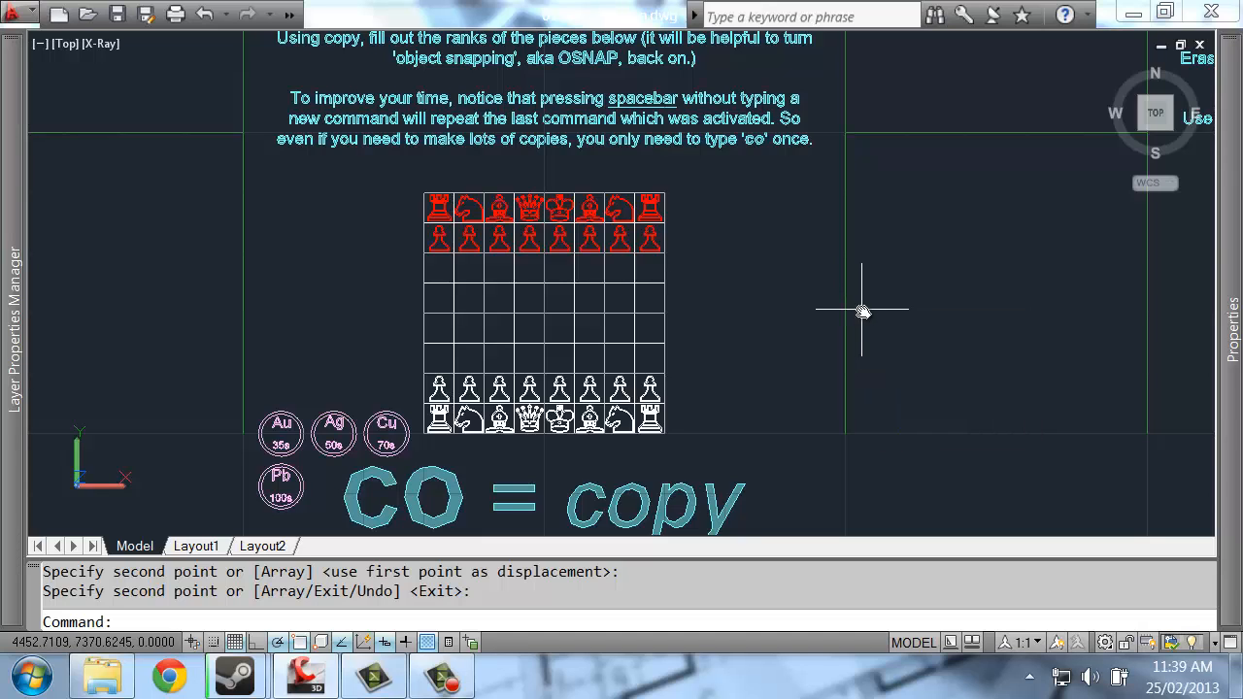
{"action": "middle_click_drag", "start_coordinate": [895, 249], "coordinate": [812, 290]}
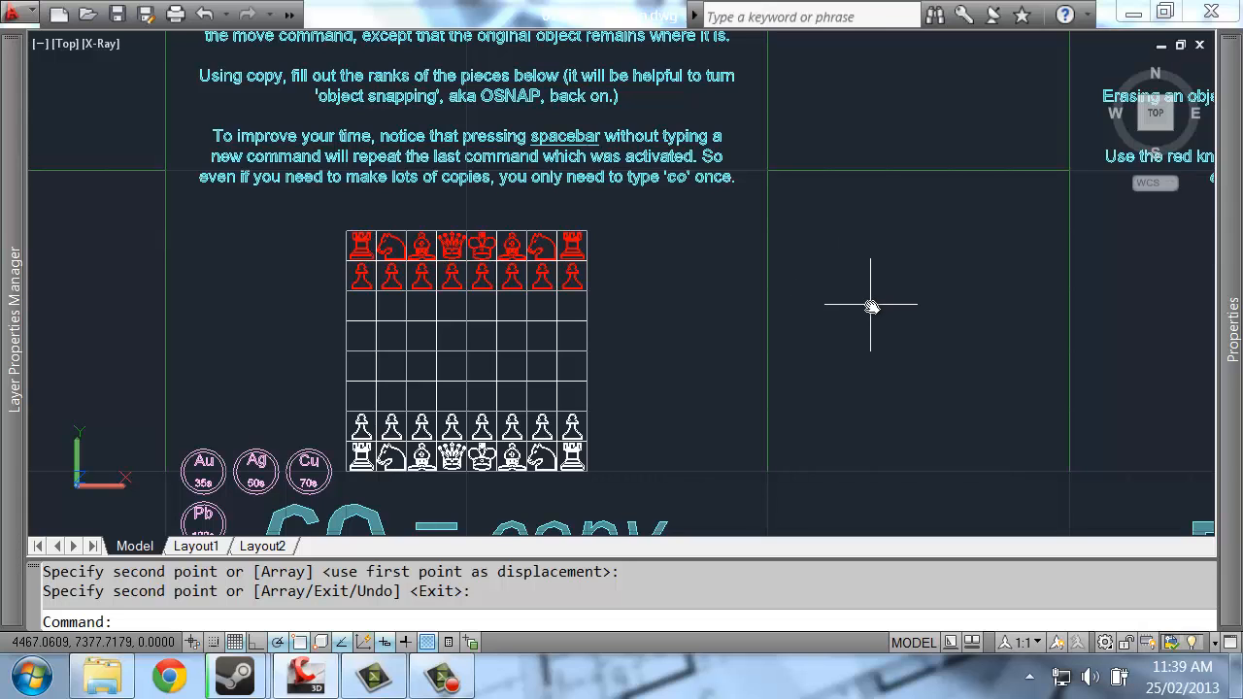
Examine the Erase exercise's instructions and its chess board with the red knight and white bishop.
{"action": "scroll", "coordinate": [837, 294], "scroll_direction": "down", "scroll_amount": 2}
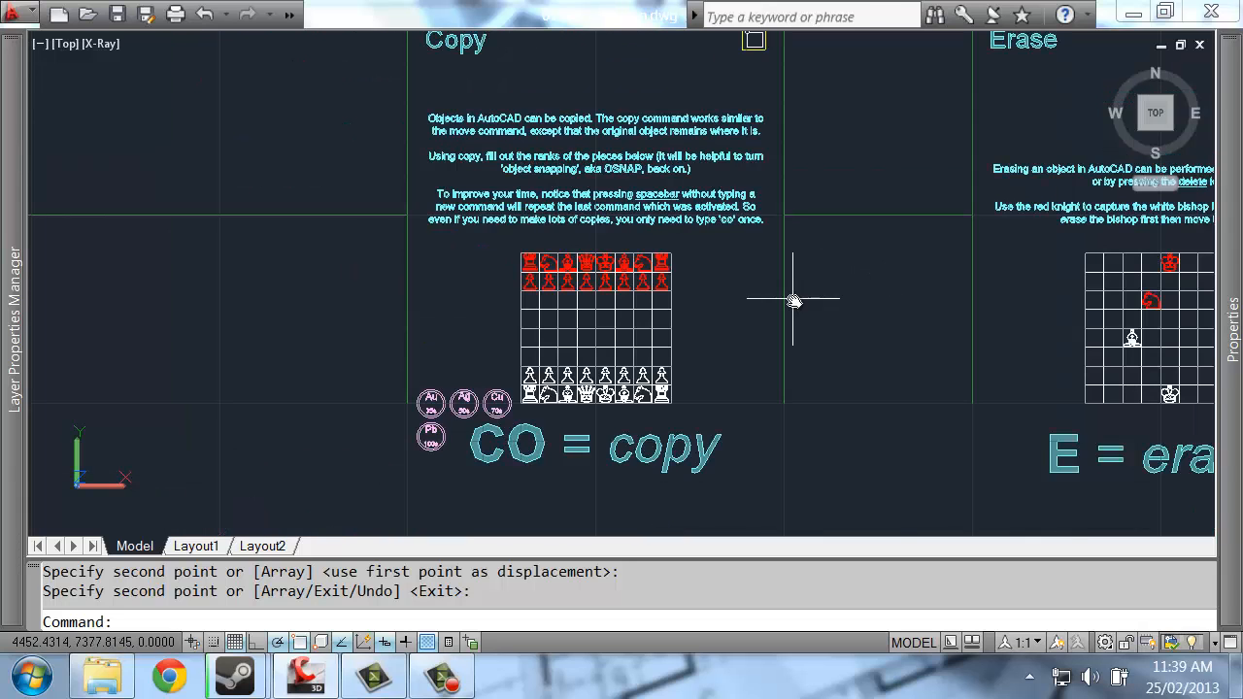
{"action": "middle_click_drag", "start_coordinate": [796, 292], "coordinate": [660, 331]}
{"action": "middle_click_drag", "start_coordinate": [783, 311], "coordinate": [528, 340]}
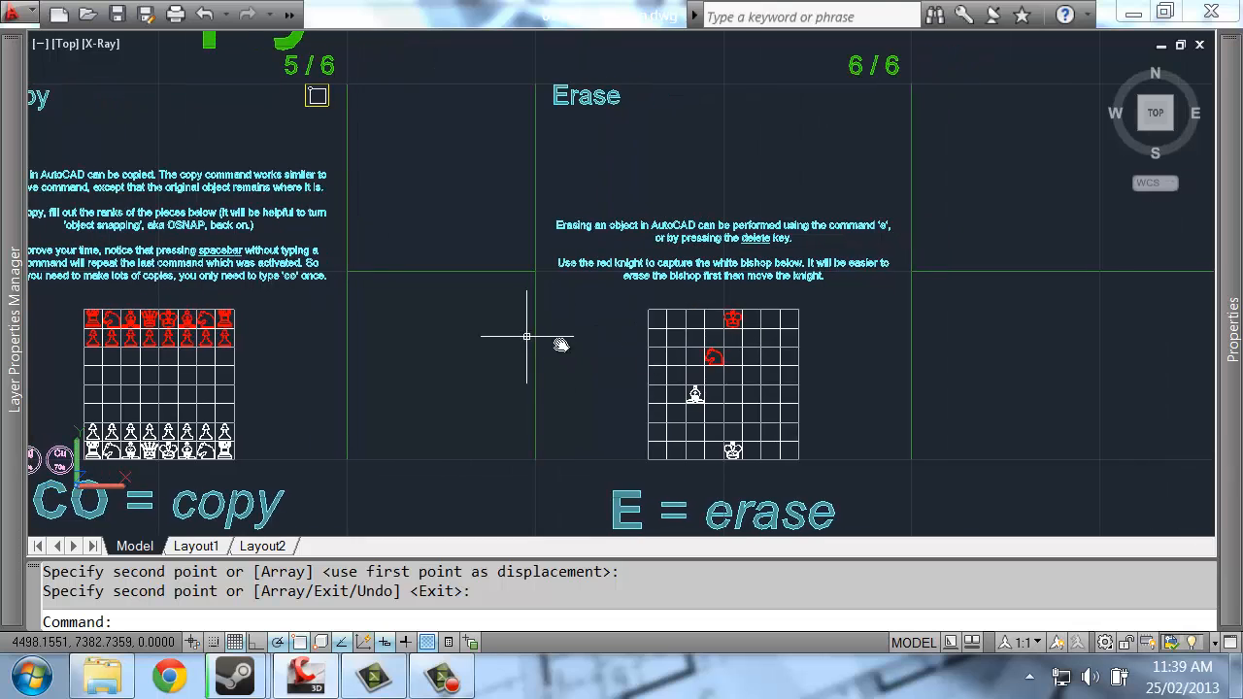
{"action": "middle_click_drag", "start_coordinate": [874, 388], "coordinate": [777, 347]}
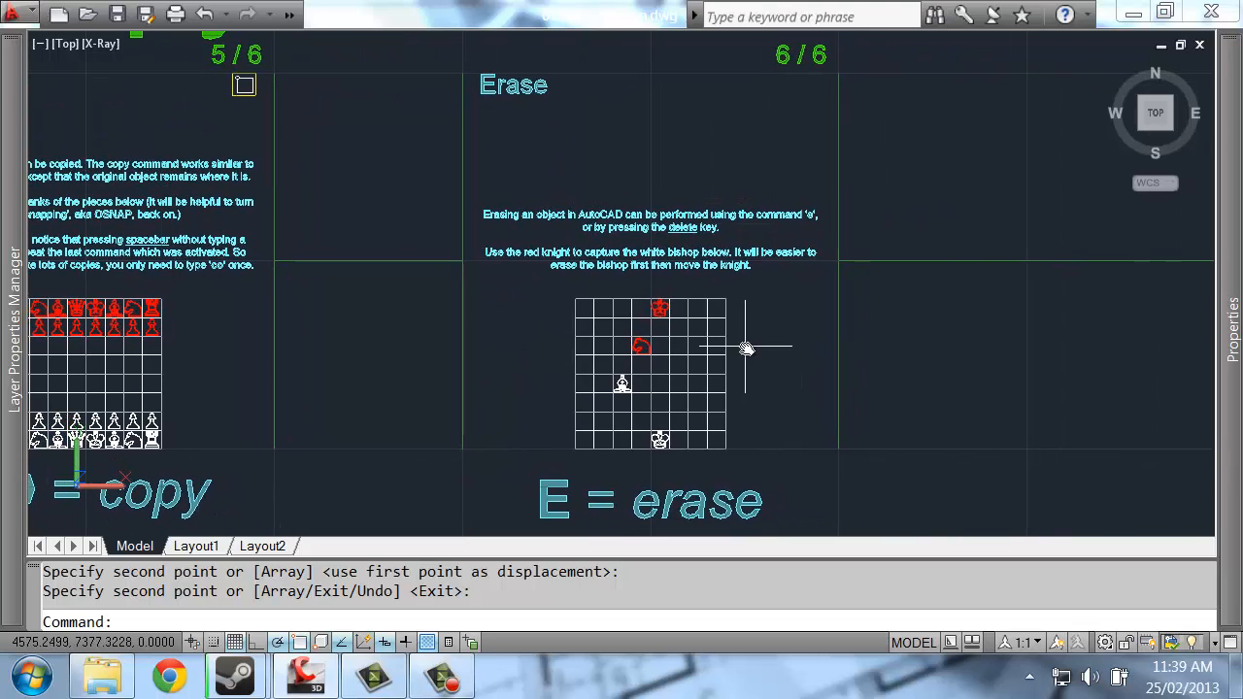
{"action": "scroll", "coordinate": [718, 182], "scroll_direction": "up", "scroll_amount": 2}
{"action": "middle_click_drag", "start_coordinate": [717, 182], "coordinate": [693, 224]}
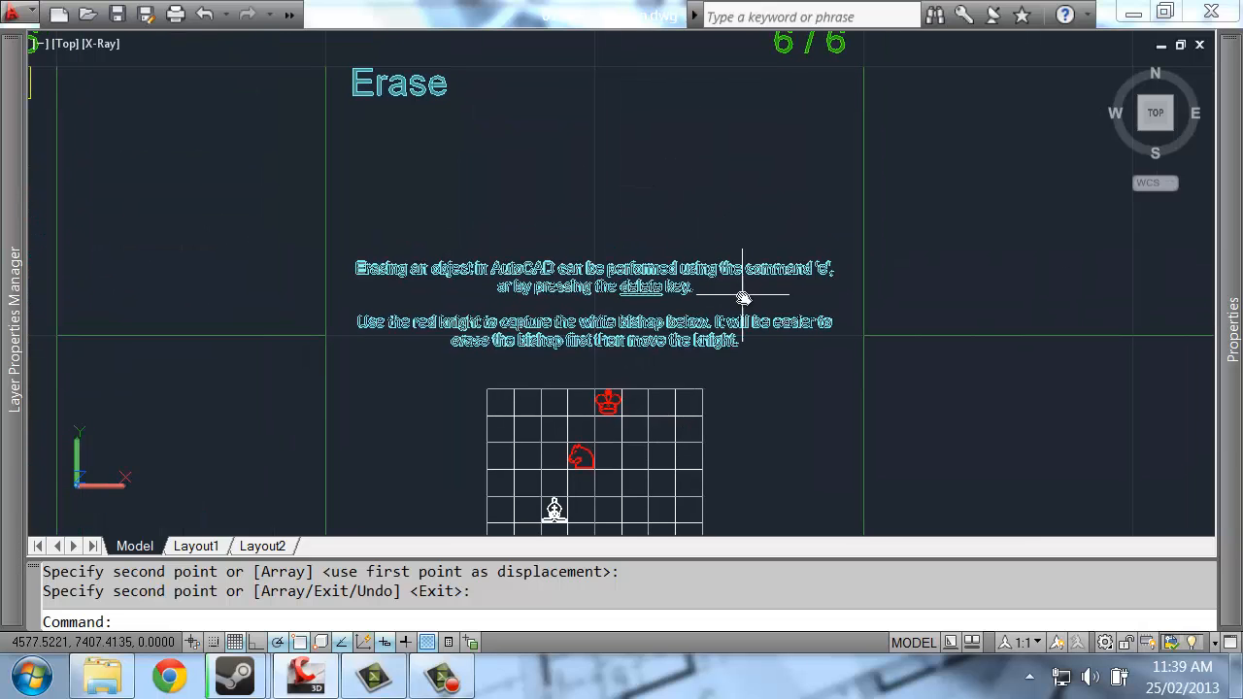
{"action": "middle_click_drag", "start_coordinate": [743, 292], "coordinate": [729, 216]}
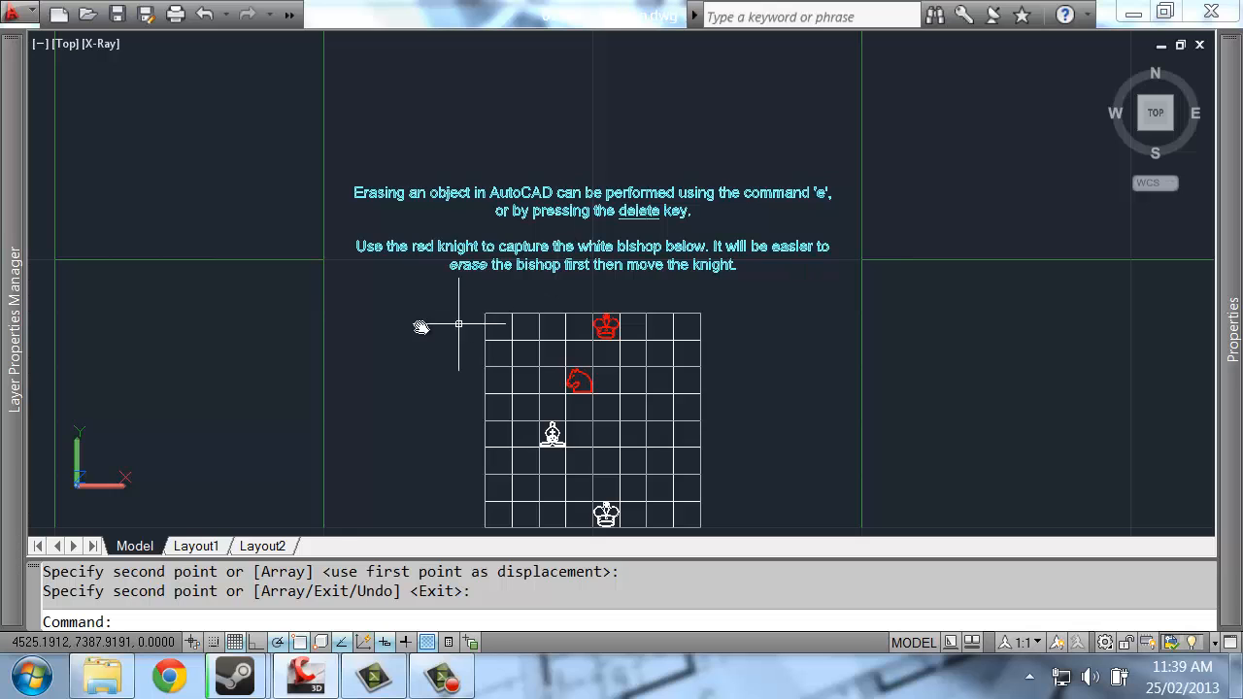
{"action": "middle_click_drag", "start_coordinate": [419, 392], "coordinate": [416, 318]}
{"action": "scroll", "coordinate": [437, 369], "scroll_direction": "up", "scroll_amount": 2}
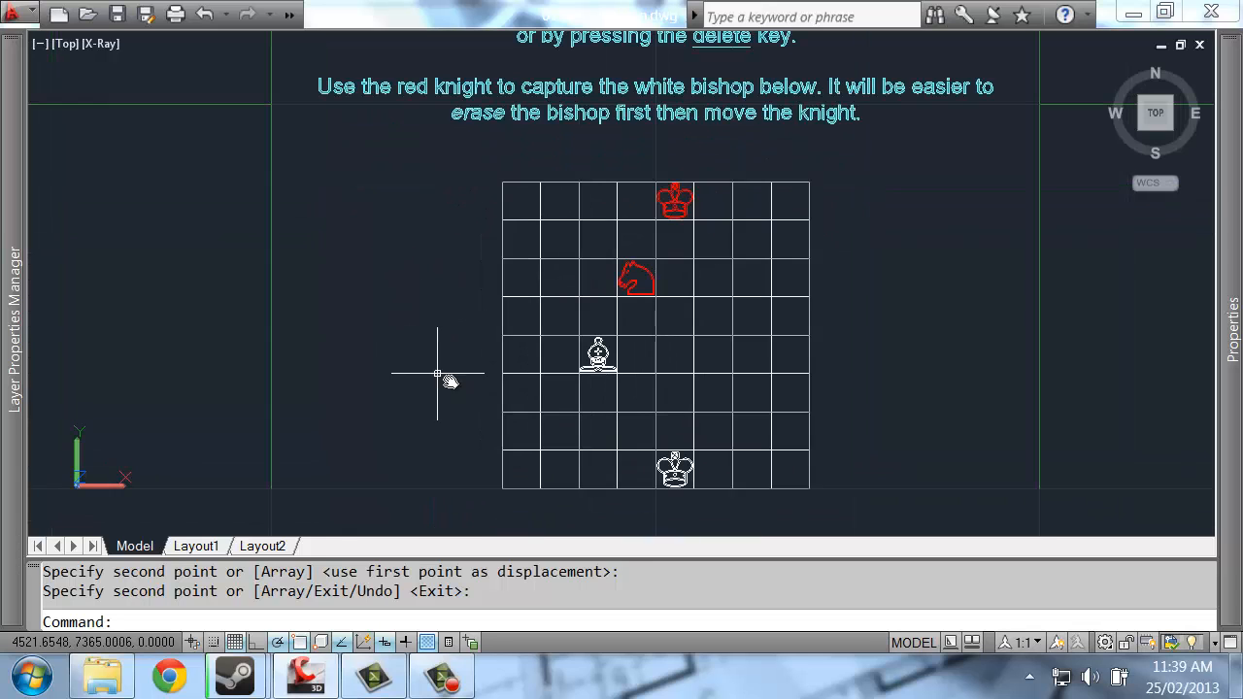
Select the white bishop on the Erase board, delete it directly, and undo the deletion.
{"action": "scroll", "coordinate": [625, 391], "scroll_direction": "up", "scroll_amount": 2}
{"action": "left_click", "coordinate": [597, 349]}
{"action": "left_click", "coordinate": [573, 364]}
{"action": "key", "text": "Escape"}
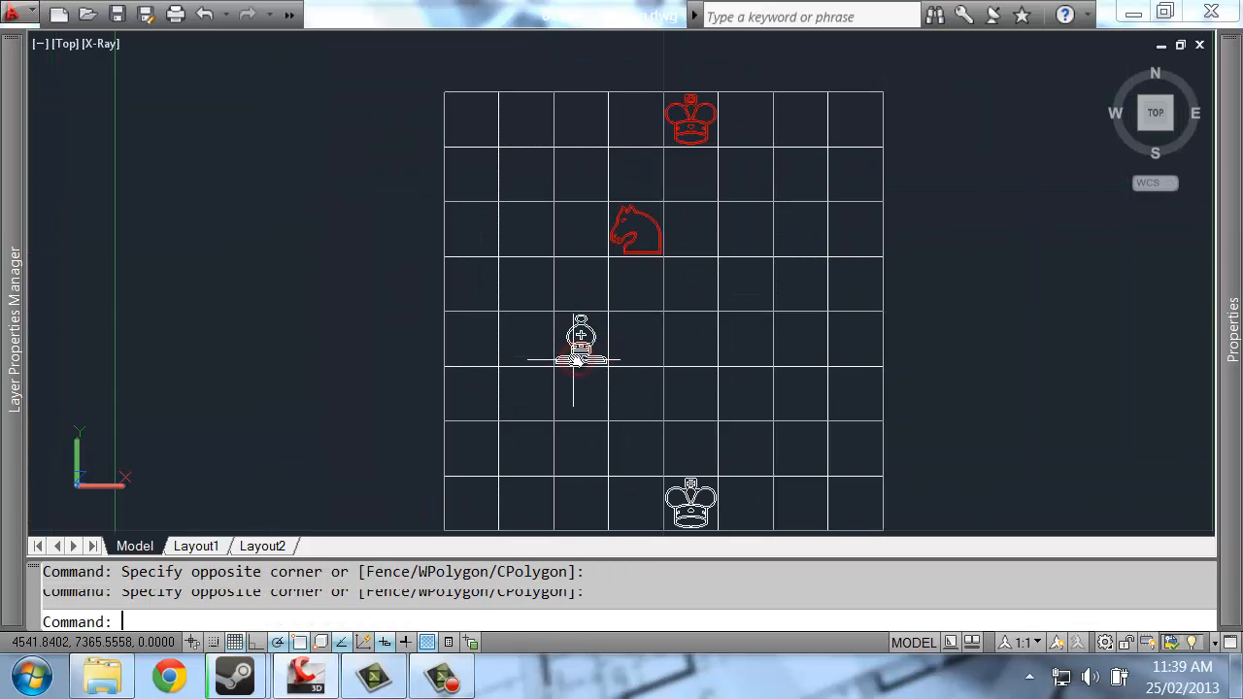
{"action": "left_click", "coordinate": [576, 358]}
{"action": "key", "text": "Delete"}
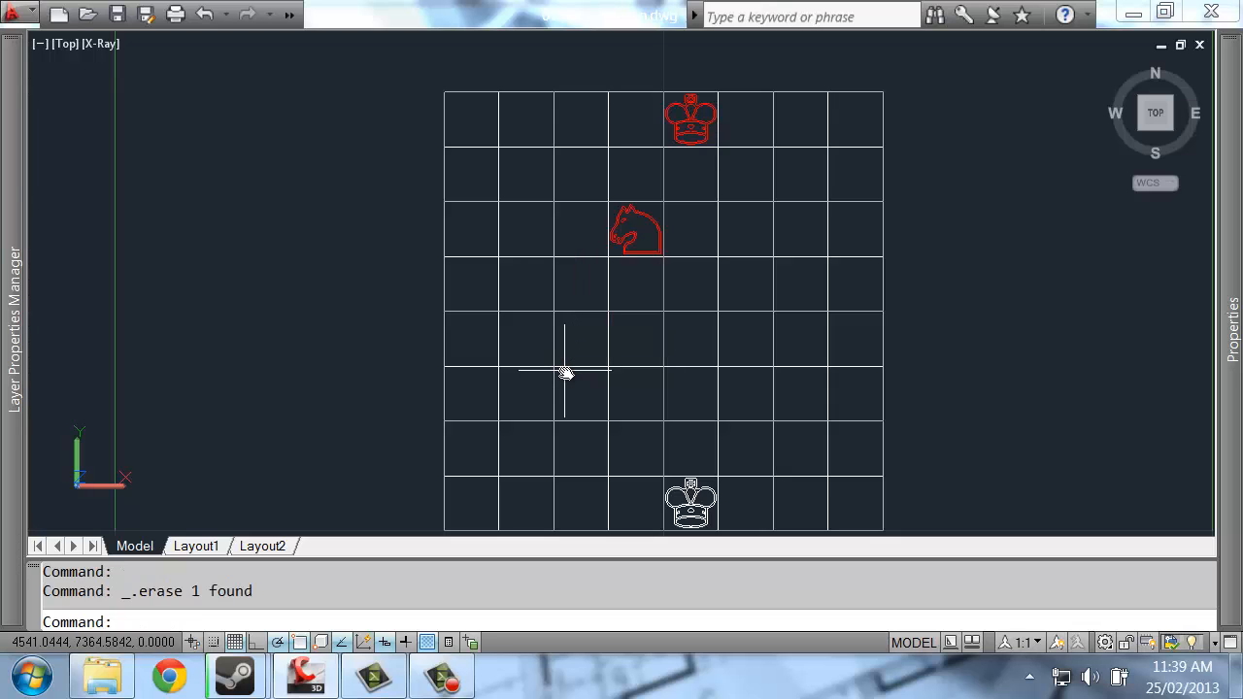
{"action": "key", "text": "ctrl+z"}
Preselect the white bishop, remove it with the Erase command, and undo the erasure.
{"action": "left_click", "coordinate": [573, 355]}
{"action": "type", "text": "e"}
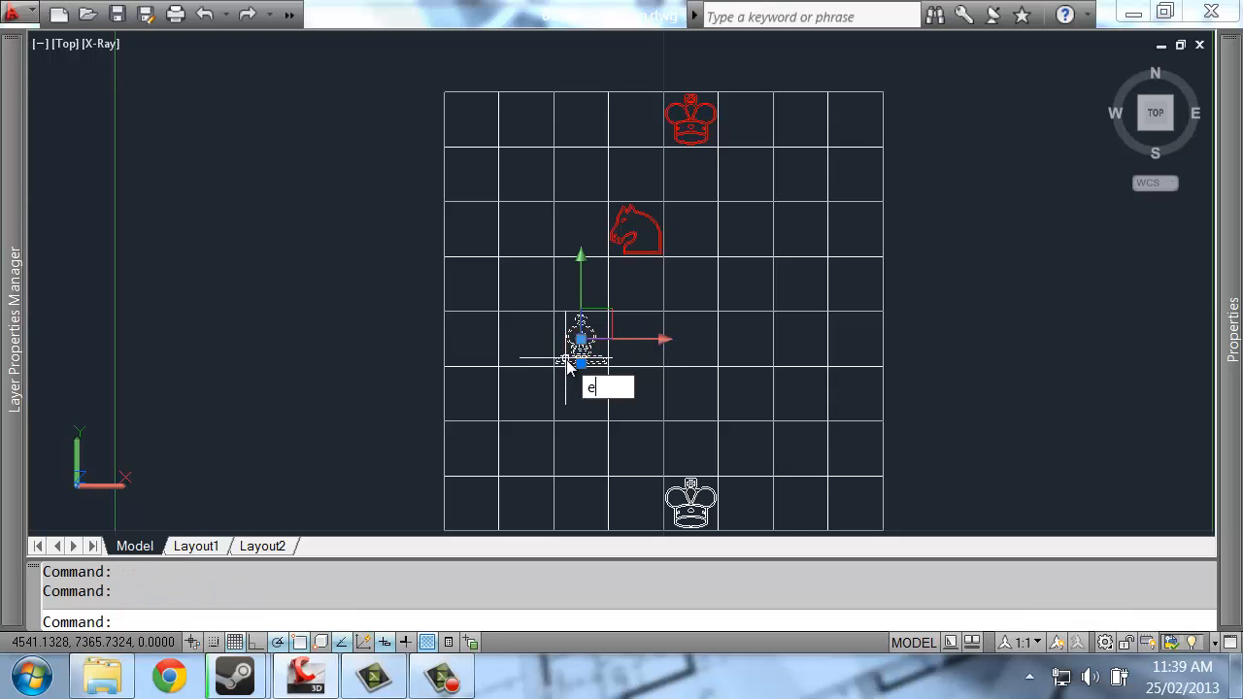
{"action": "key", "text": "Return"}
{"action": "key", "text": "ctrl+z"}
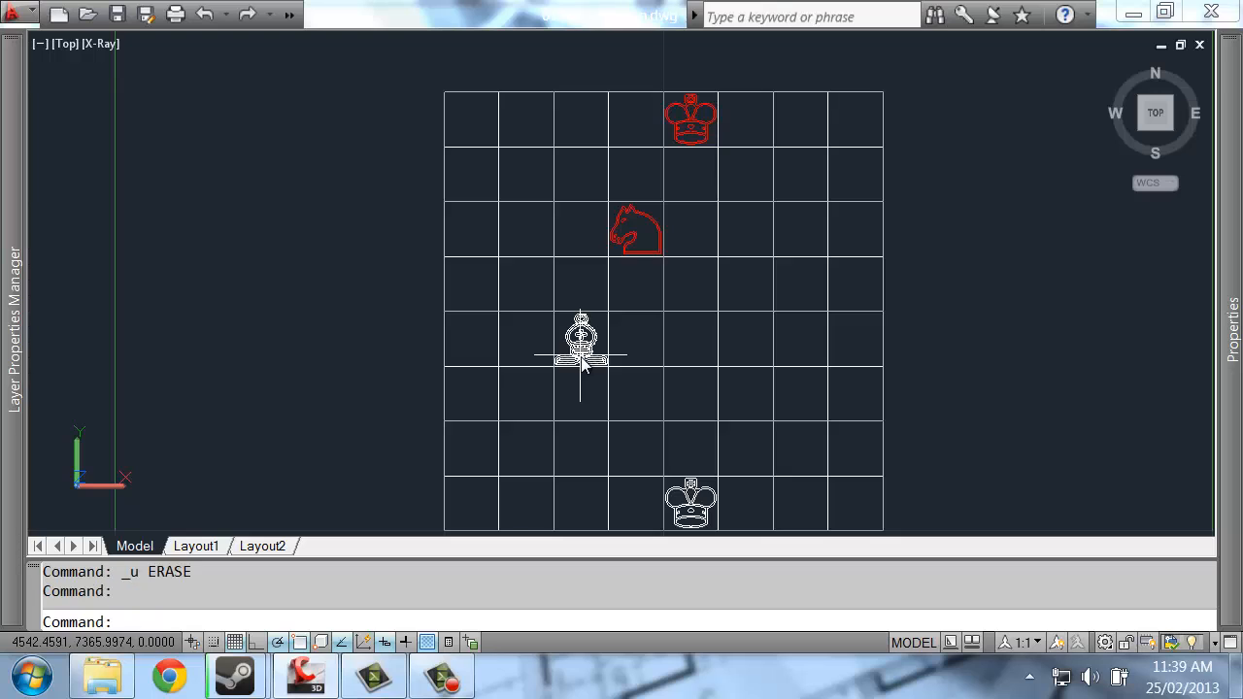
Start the Erase command with nothing selected and erase the white bishop from the board.
{"action": "type", "text": "e"}
{"action": "key", "text": "Return"}
{"action": "left_click", "coordinate": [583, 342]}
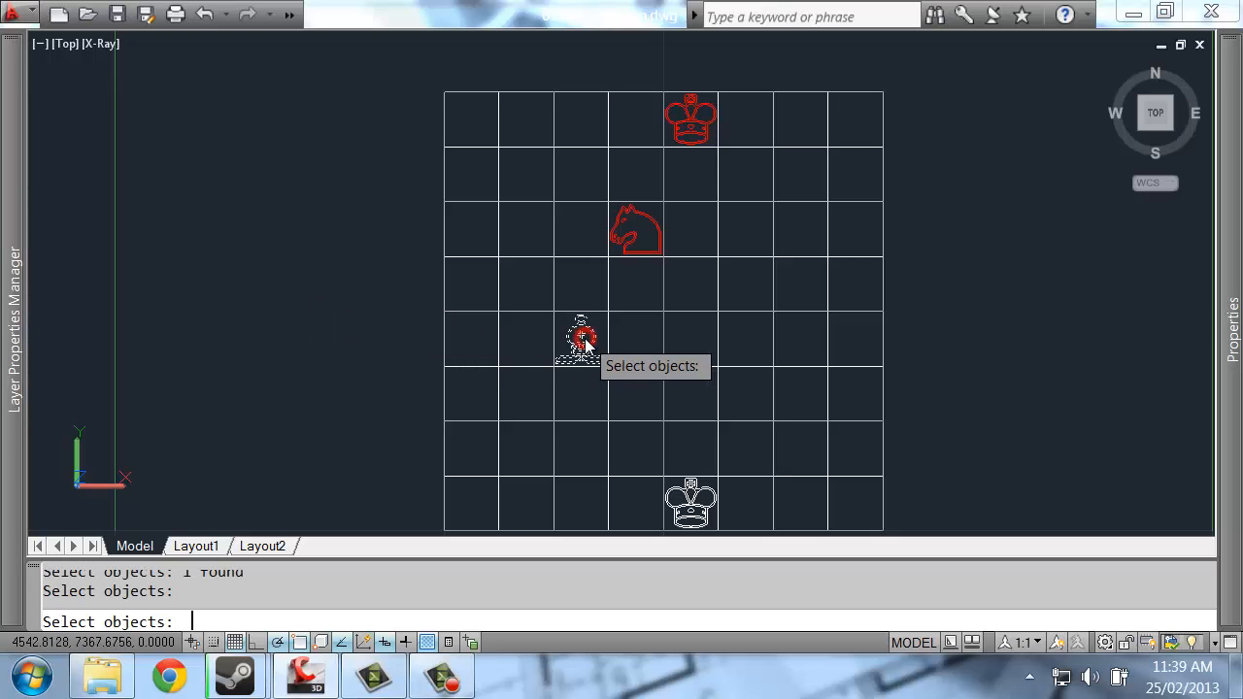
{"action": "key", "text": "Return"}
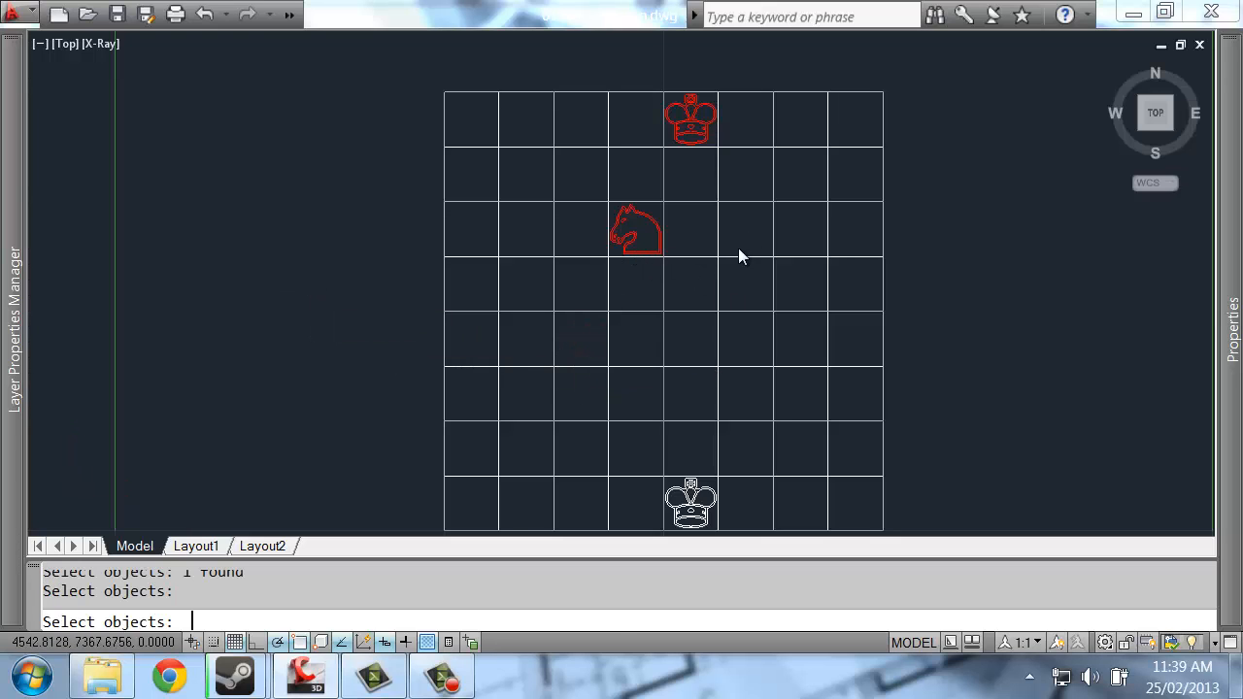
{"action": "key", "text": "Return"}
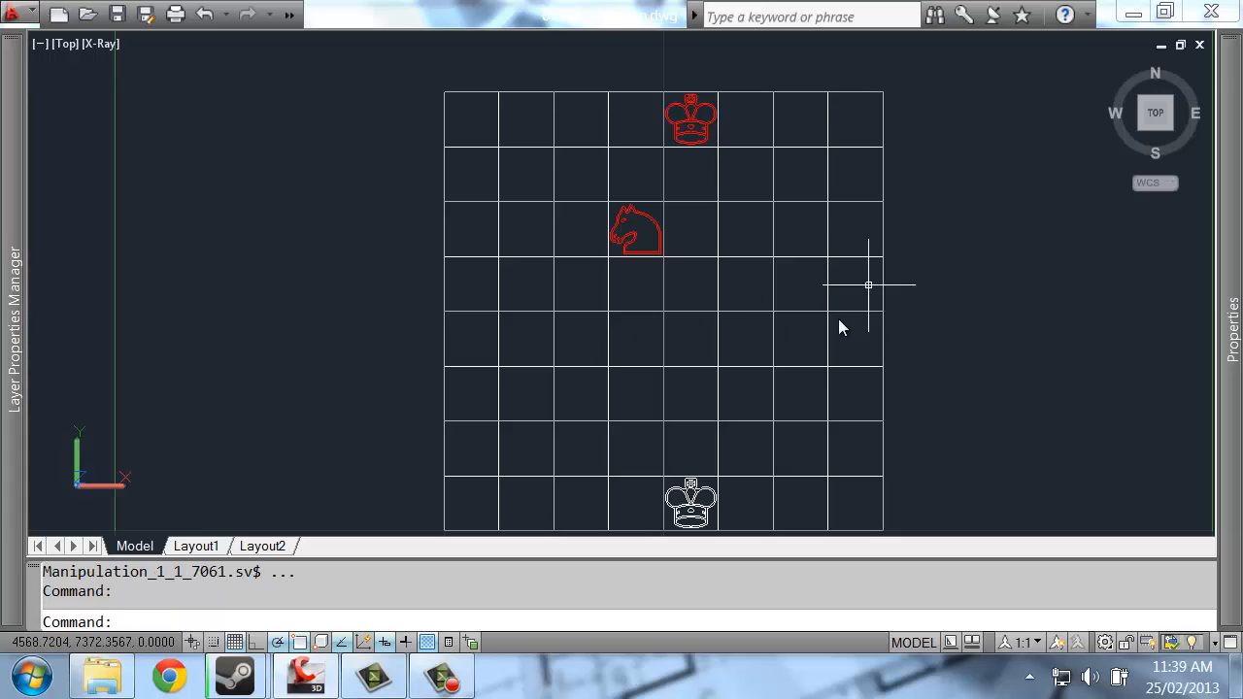
Move the red knight onto the square vacated by the white bishop, snapping from square corner to square corner.
{"action": "left_click", "coordinate": [621, 209]}
{"action": "left_click", "coordinate": [619, 209]}
{"action": "type", "text": "m"}
{"action": "key", "text": "Return"}
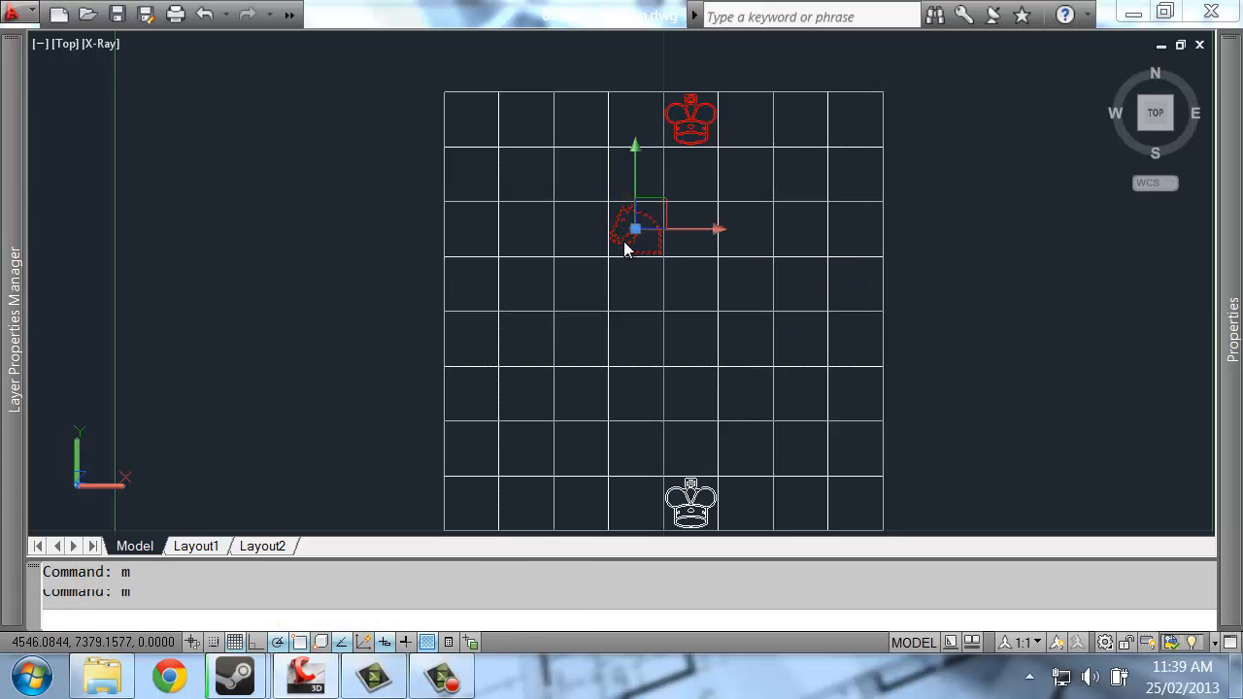
{"action": "left_click", "coordinate": [609, 256]}
{"action": "left_click", "coordinate": [553, 366]}
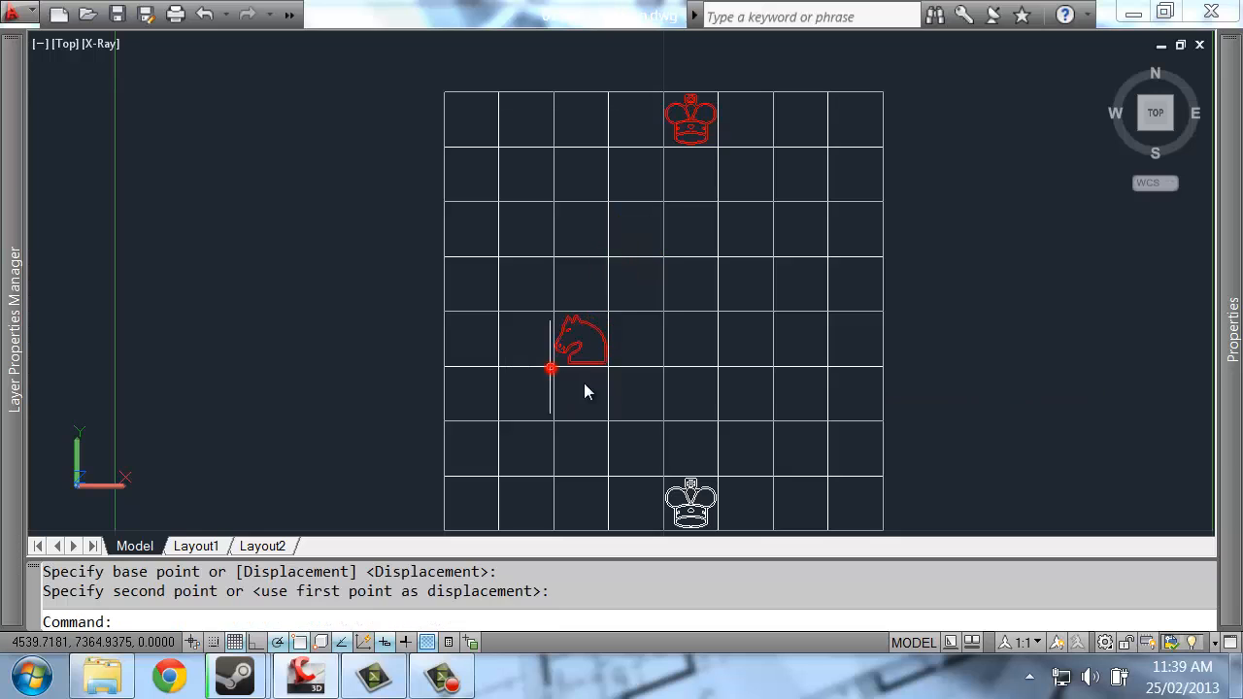
Review the finished Erase board and the closing panel beyond it that names the next tutorial module.
{"action": "scroll", "coordinate": [652, 330], "scroll_direction": "down", "scroll_amount": 4}
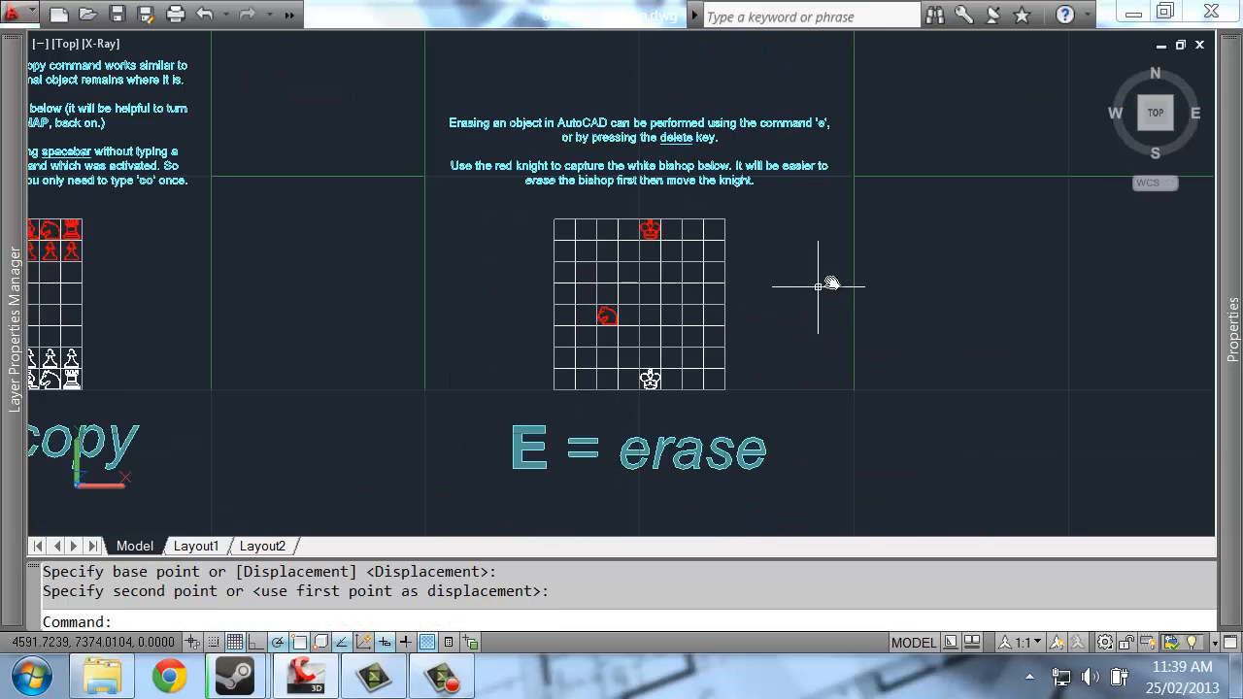
{"action": "mouse_move", "coordinate": [832, 282]}
{"action": "middle_mouse_down"}
{"action": "mouse_move", "coordinate": [804, 289]}
{"action": "mouse_move", "coordinate": [755, 384]}
{"action": "middle_mouse_up"}
{"action": "scroll", "coordinate": [734, 340], "scroll_direction": "down", "scroll_amount": 2}
{"action": "middle_click_drag", "start_coordinate": [861, 284], "coordinate": [345, 280]}
{"action": "middle_click_drag", "start_coordinate": [947, 285], "coordinate": [203, 286]}
{"action": "middle_click_drag", "start_coordinate": [1079, 286], "coordinate": [658, 286]}
{"action": "scroll", "coordinate": [737, 279], "scroll_direction": "up", "scroll_amount": 2}
{"action": "middle_click_drag", "start_coordinate": [752, 243], "coordinate": [683, 237]}
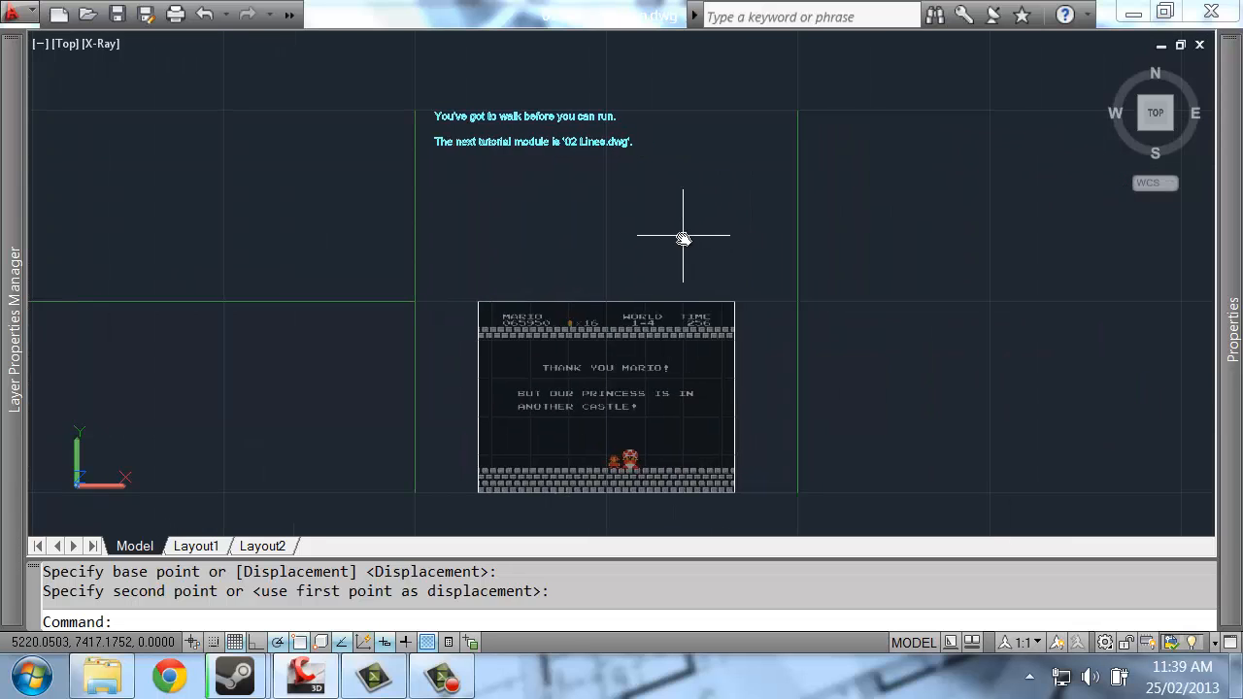
{"action": "middle_click_drag", "start_coordinate": [541, 248], "coordinate": [656, 269]}
{"action": "middle_click_drag", "start_coordinate": [831, 281], "coordinate": [719, 279]}
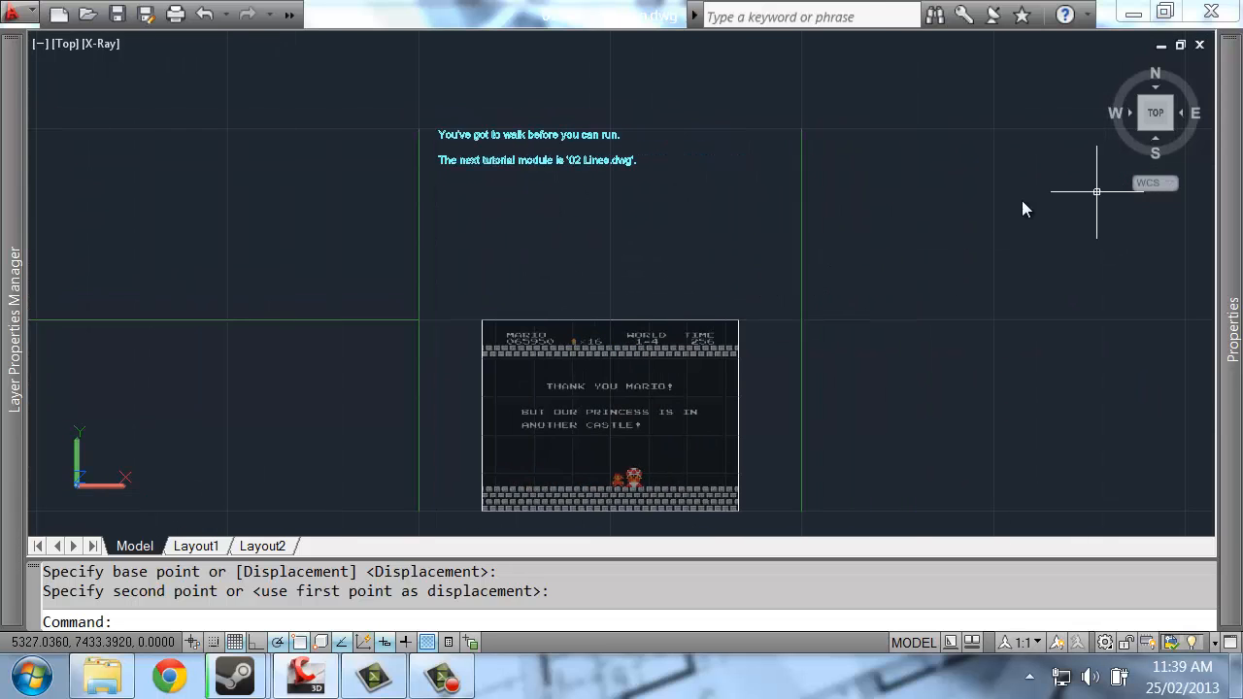
{"action": "left_click", "coordinate": [442, 677]}
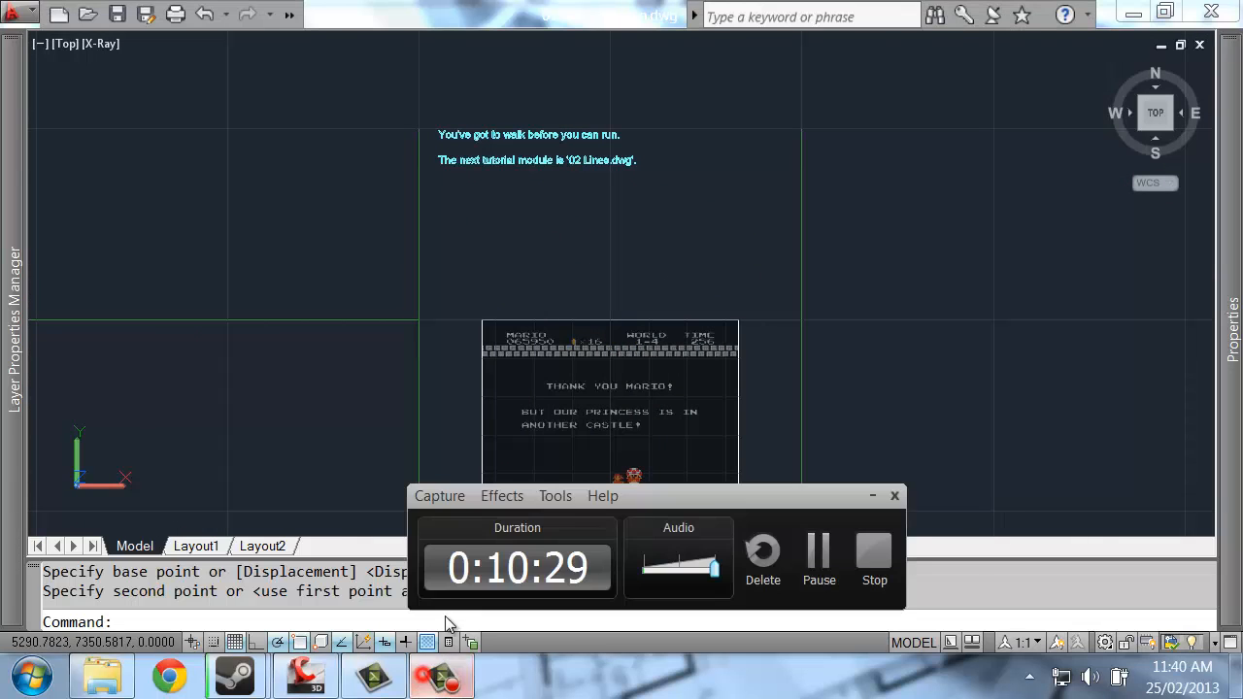